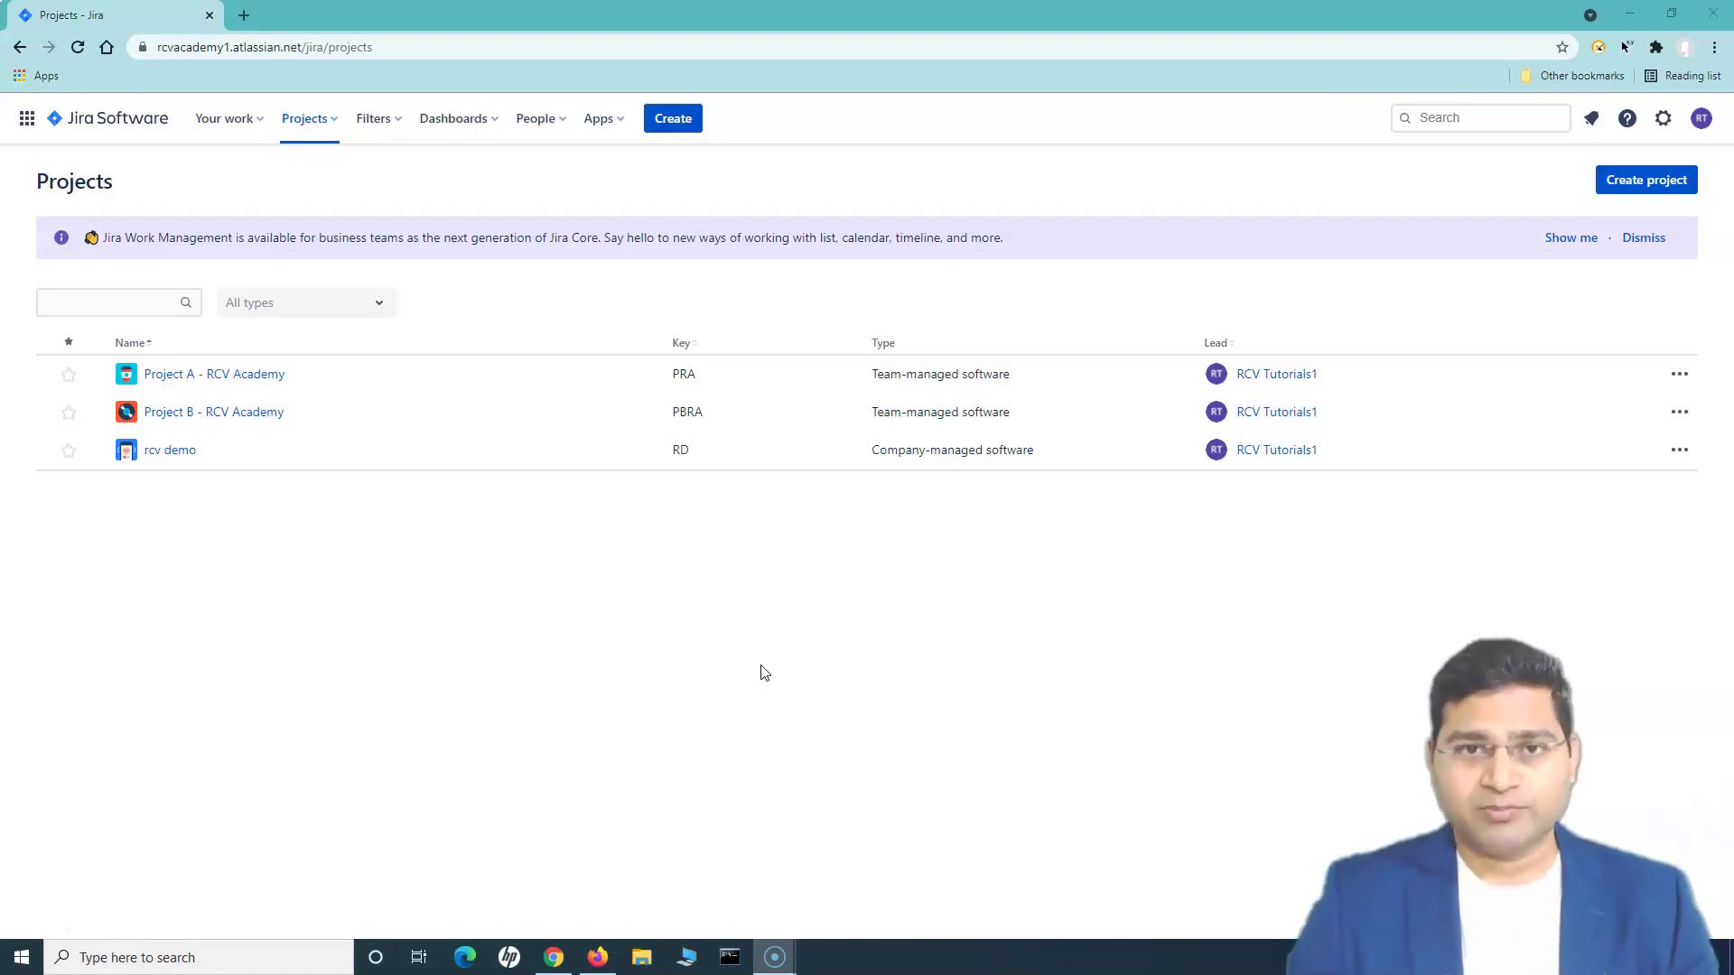
Step: Open Atlassian's Jira Work Management product page from the Google results for 'jira work management'
{"action": "left_click", "coordinate": [598, 957]}
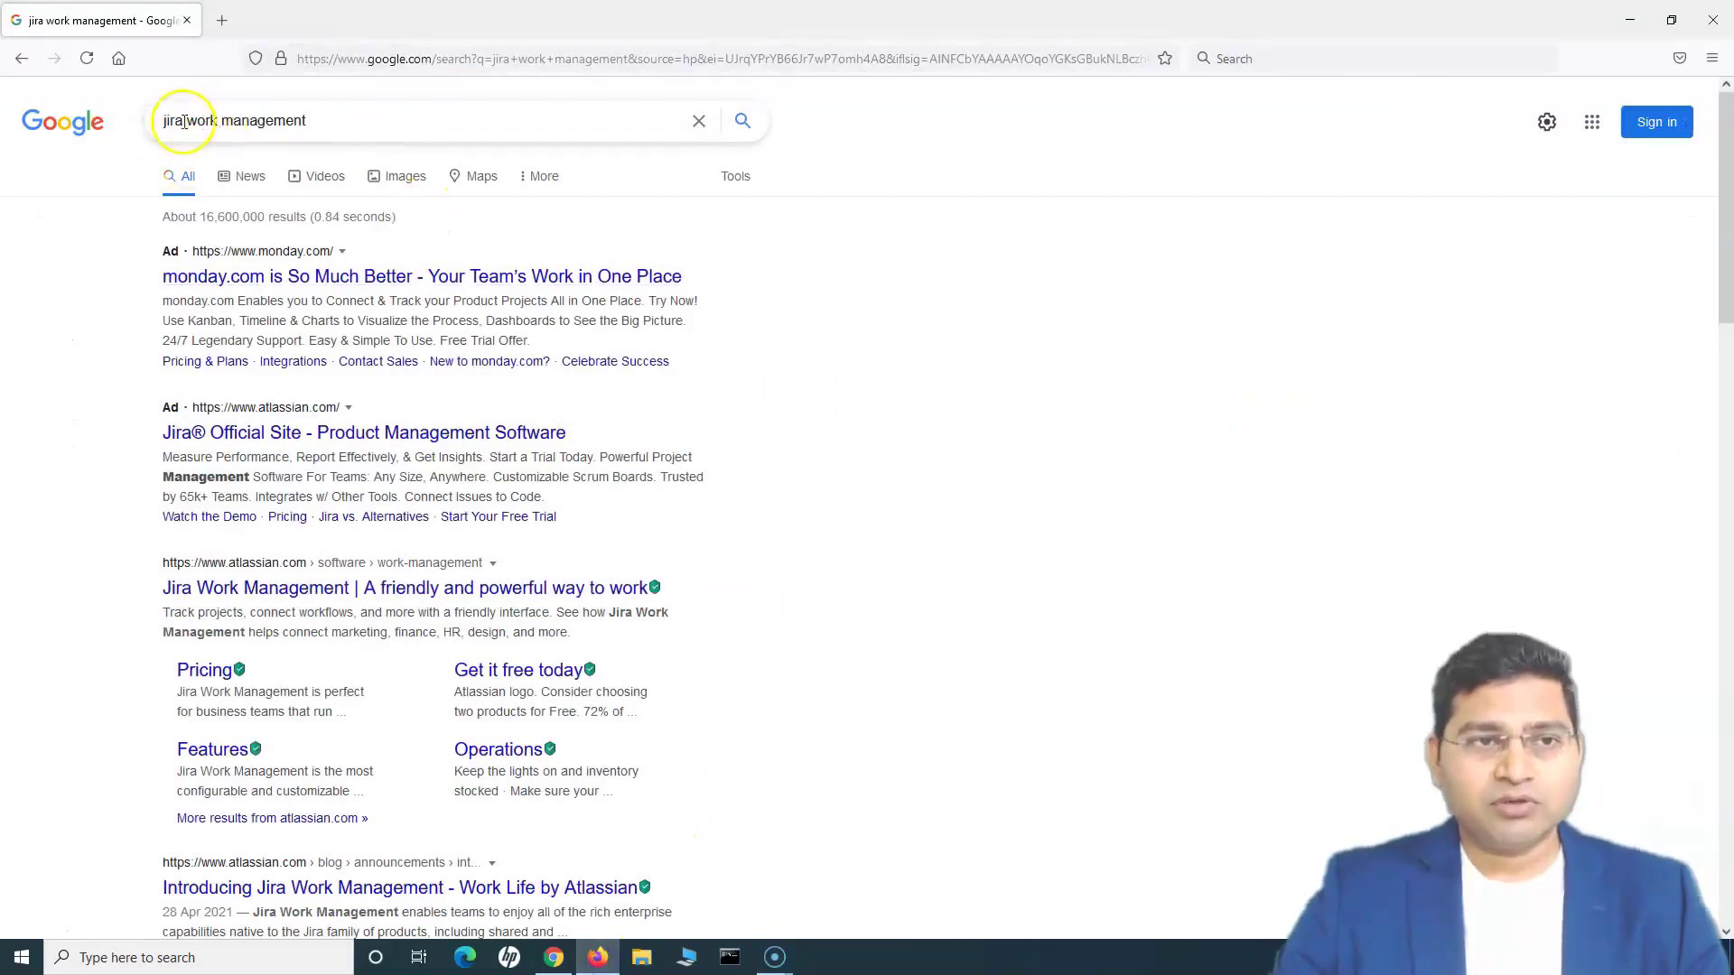
{"action": "scroll", "coordinate": [894, 677], "scroll_direction": "down", "scroll_amount": 2}
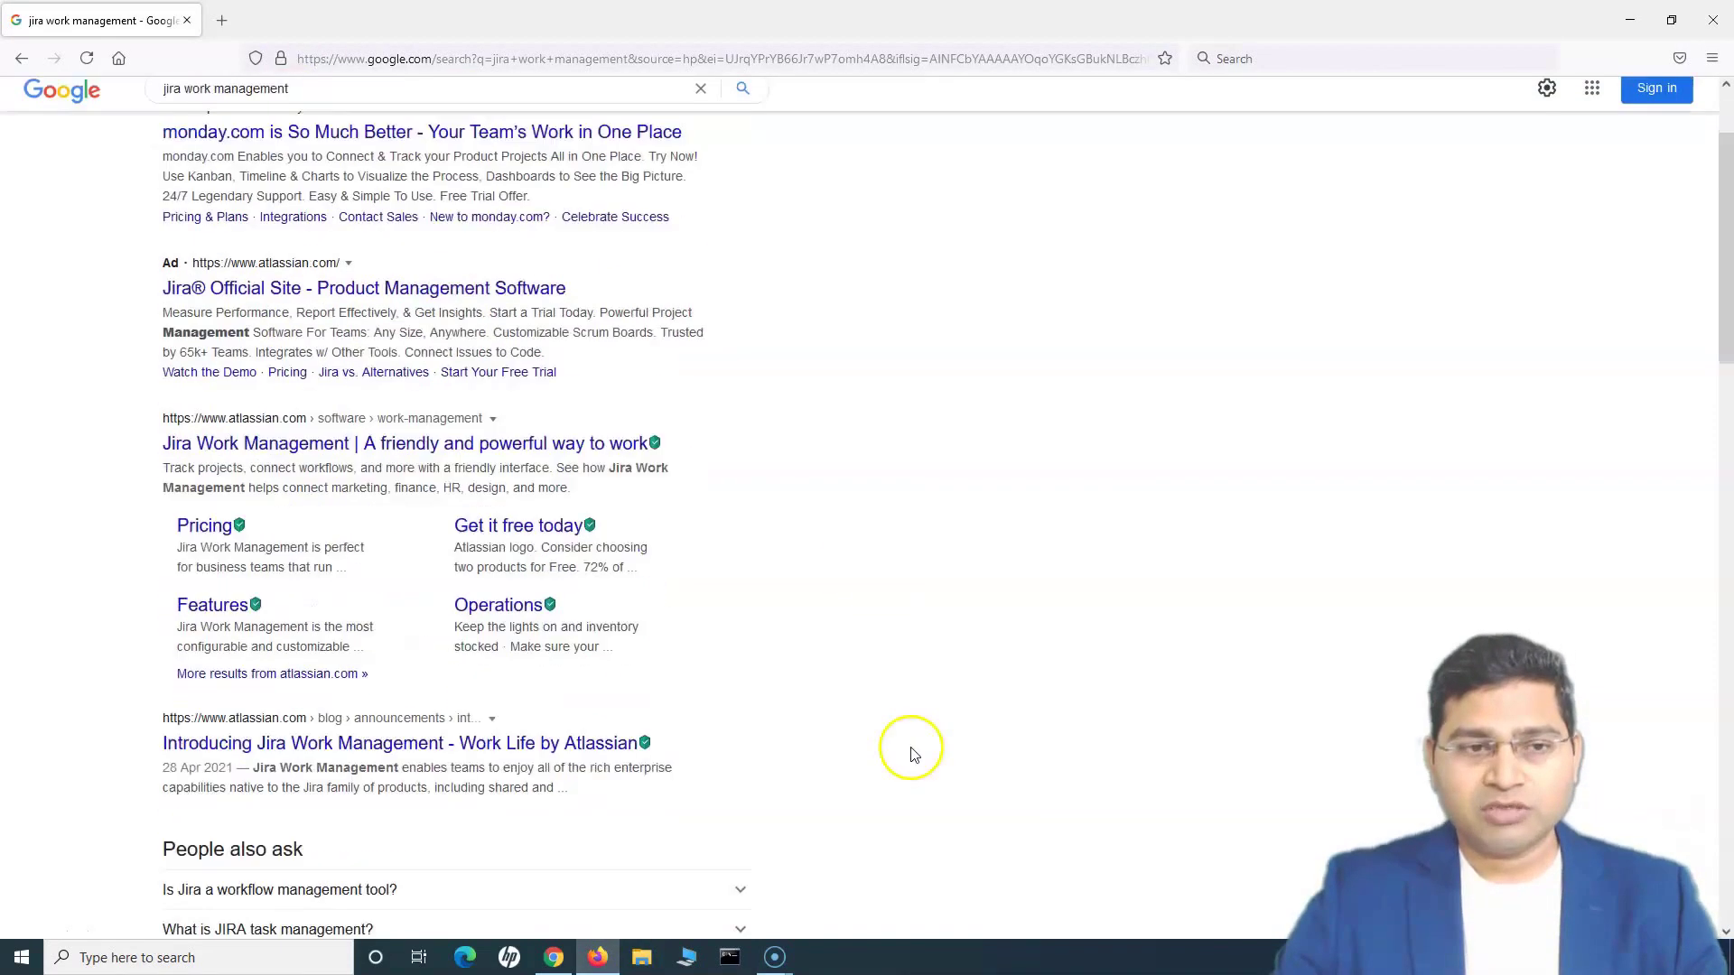
{"action": "left_click", "coordinate": [307, 408]}
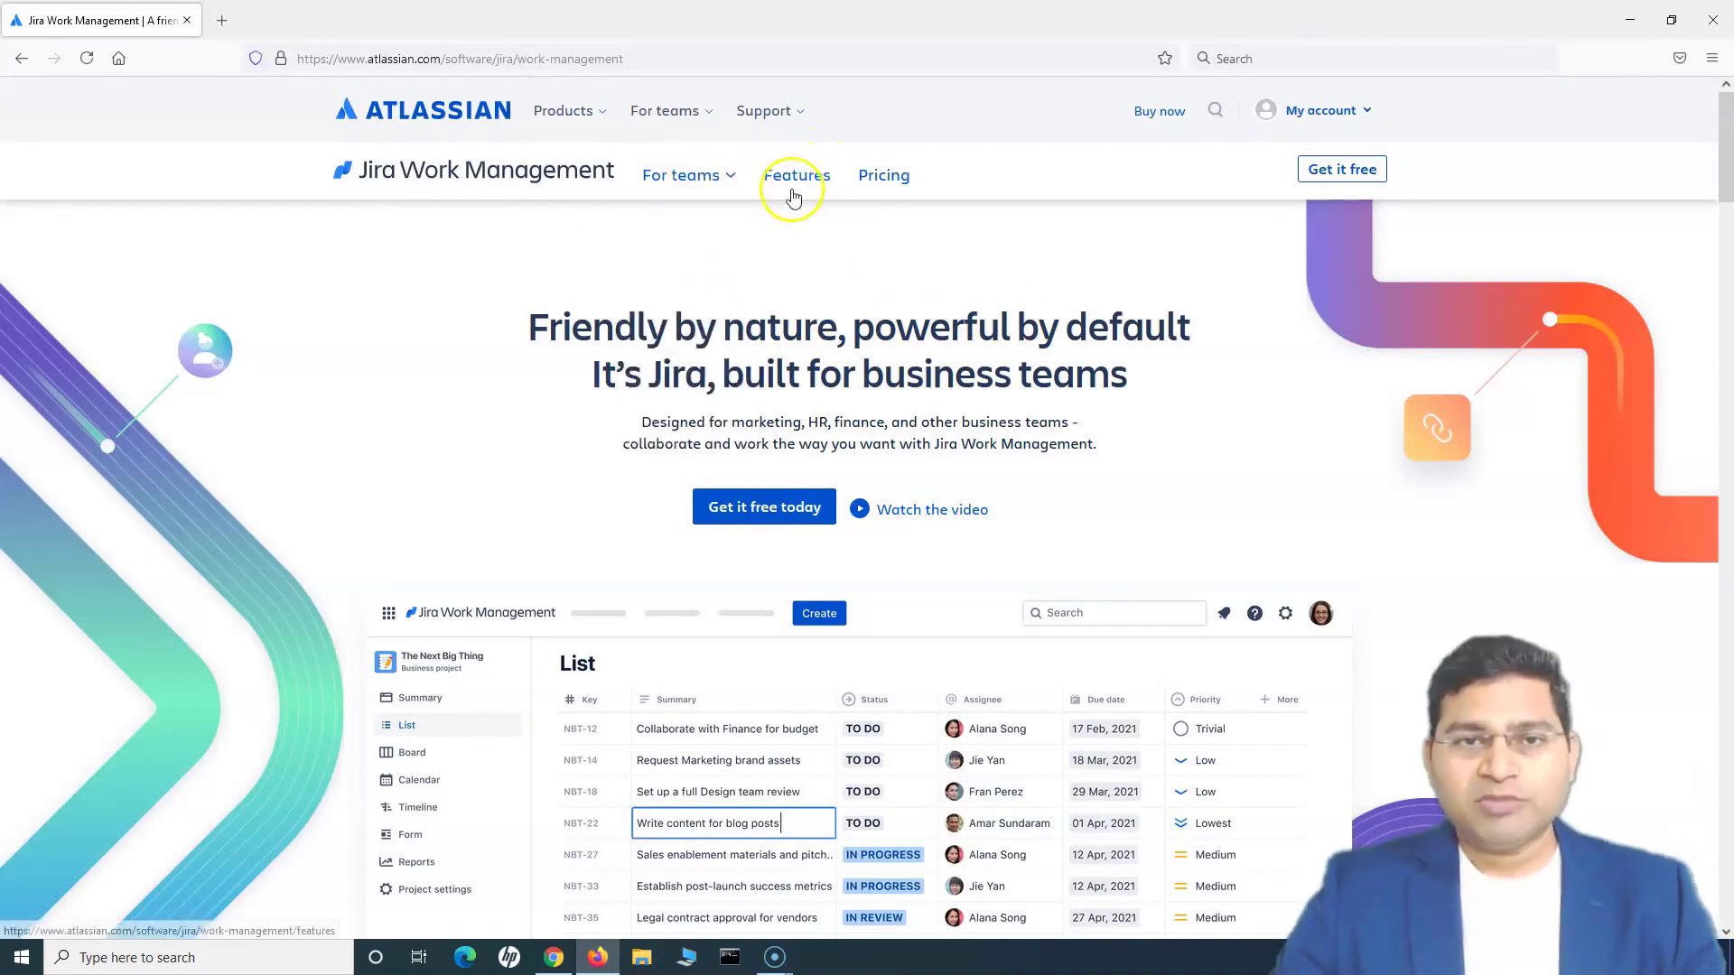
Step: Browse Jira Work Management features, then reach its free sign-up page offering Confluence too
{"action": "left_click", "coordinate": [792, 194]}
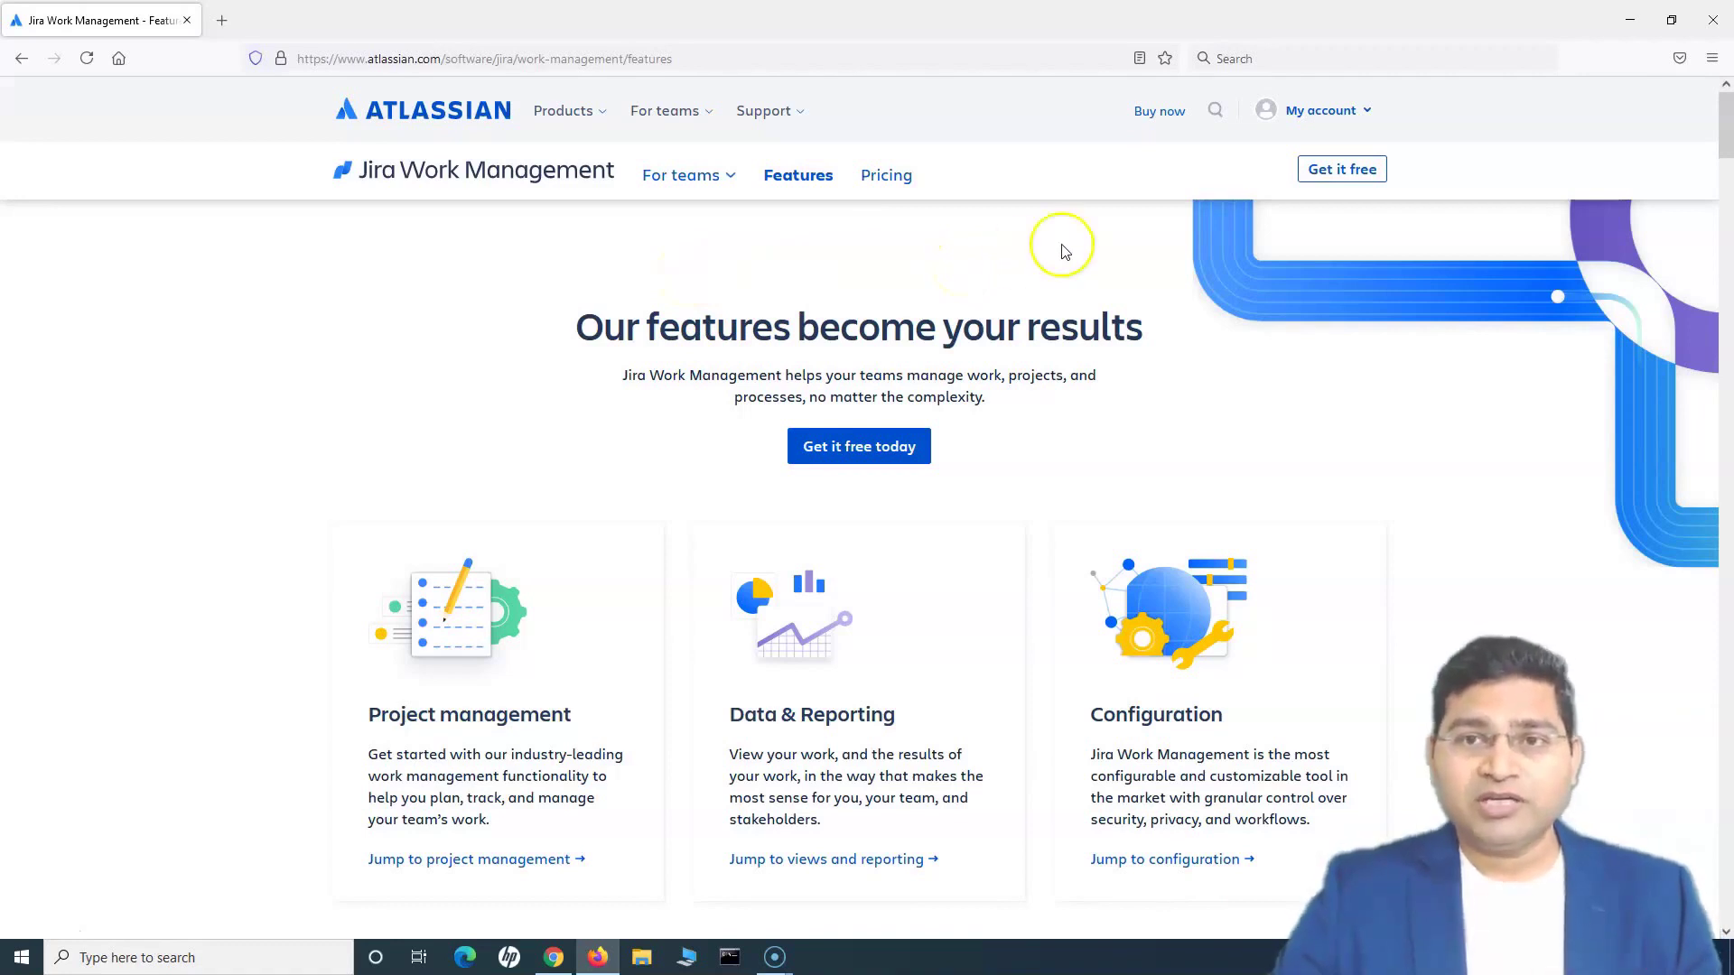
{"action": "left_click", "coordinate": [1343, 180]}
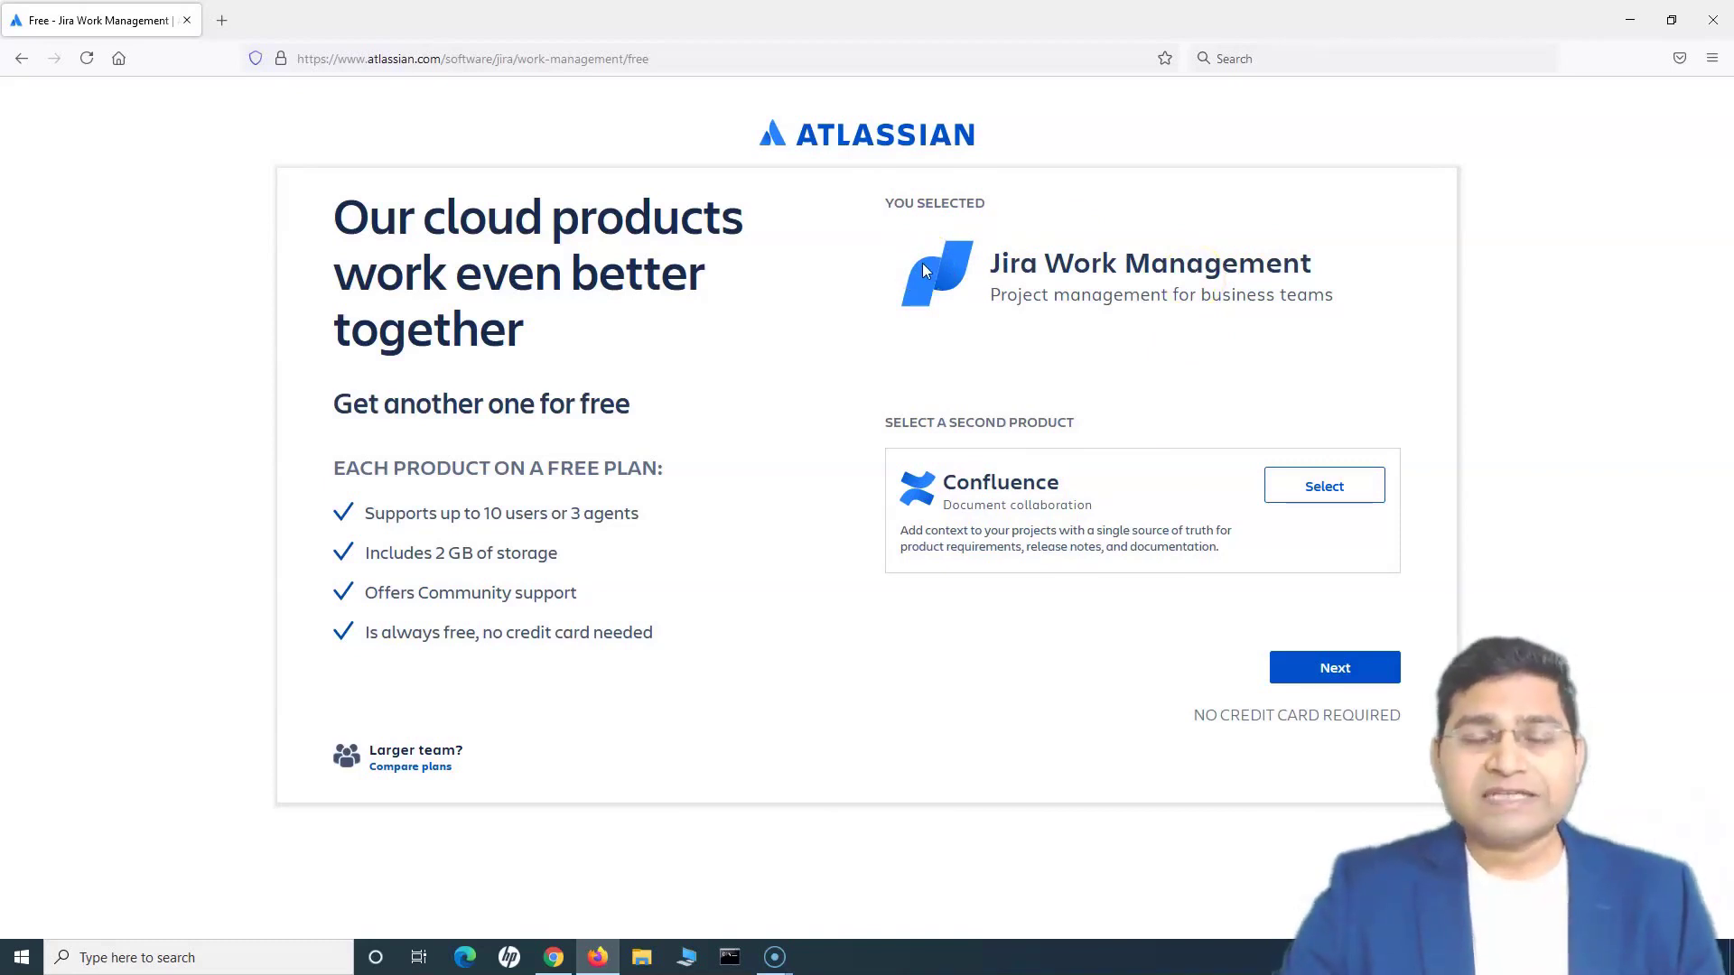
{"action": "left_click_drag", "start_coordinate": [995, 253], "coordinate": [1332, 299]}
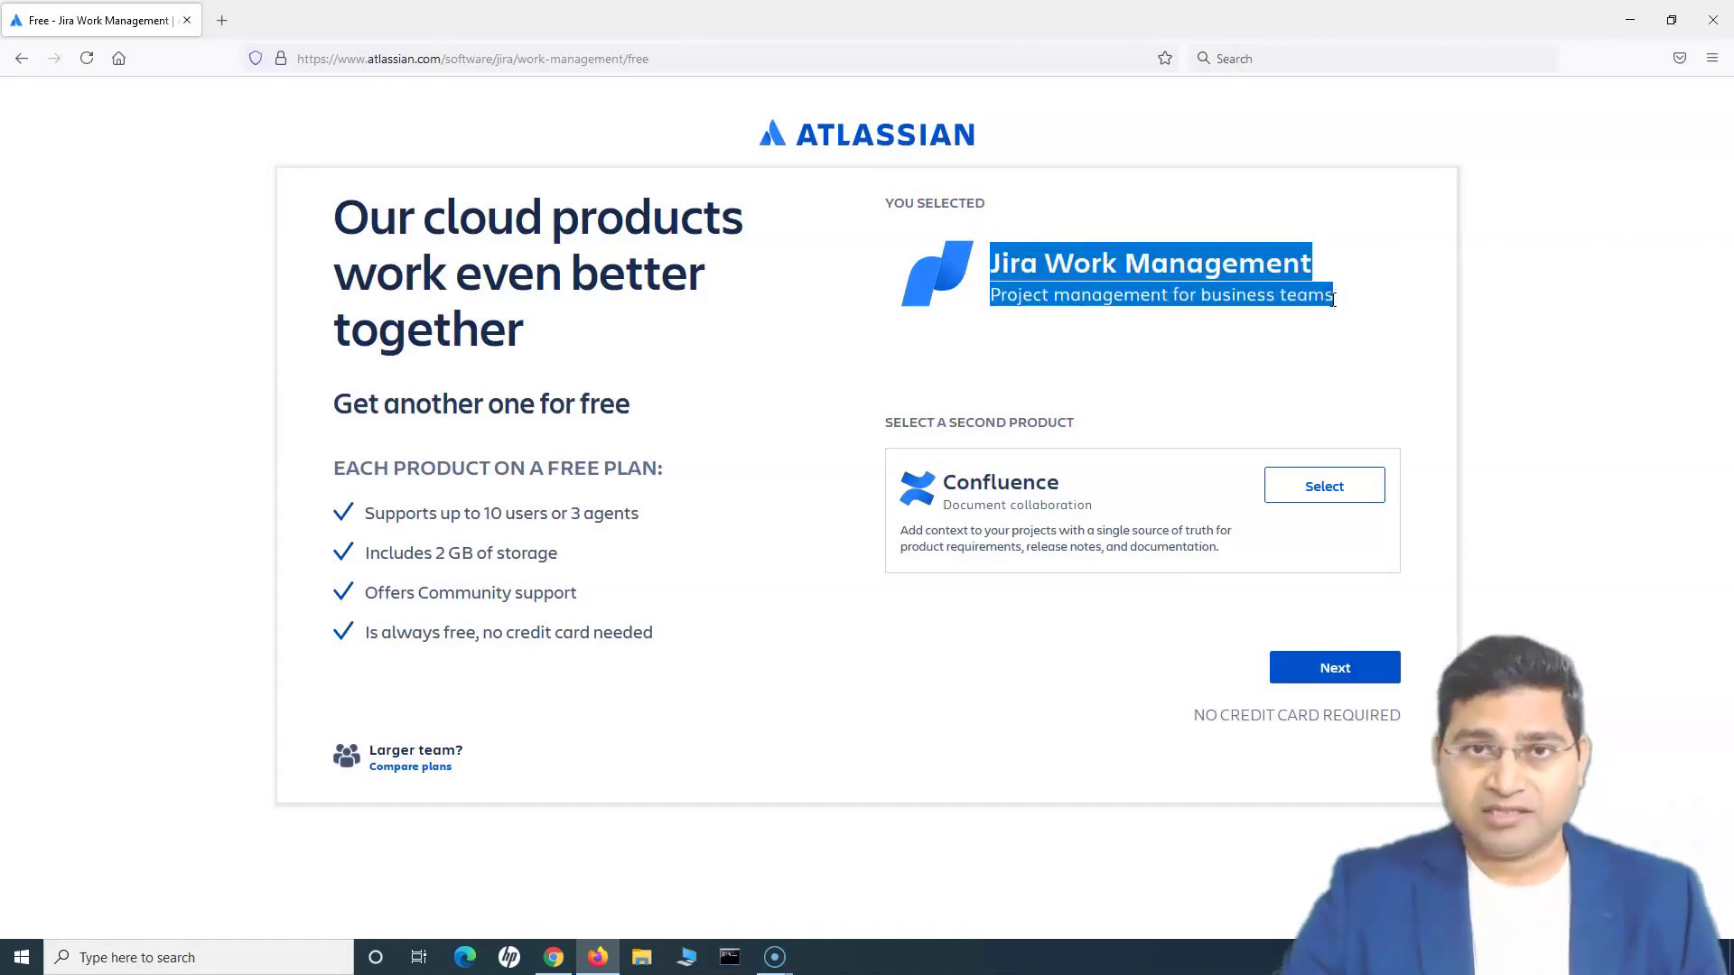
{"action": "left_click", "coordinate": [1128, 266]}
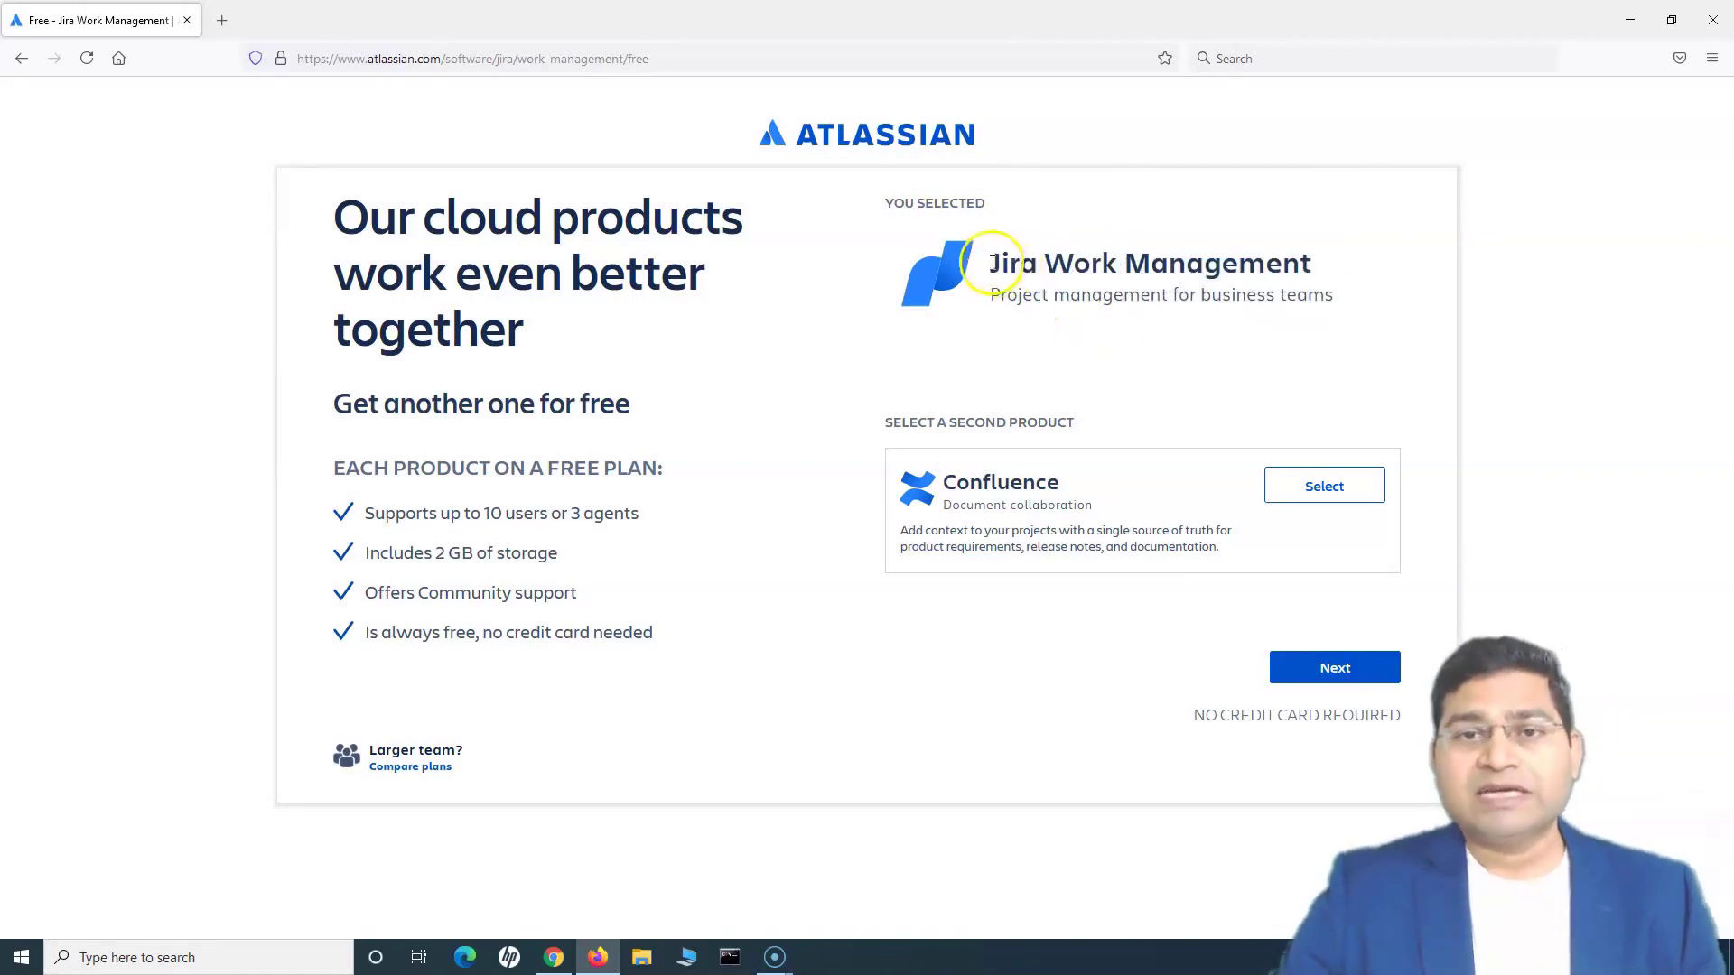
{"action": "left_click_drag", "start_coordinate": [984, 257], "coordinate": [1364, 308]}
{"action": "left_click", "coordinate": [1365, 308]}
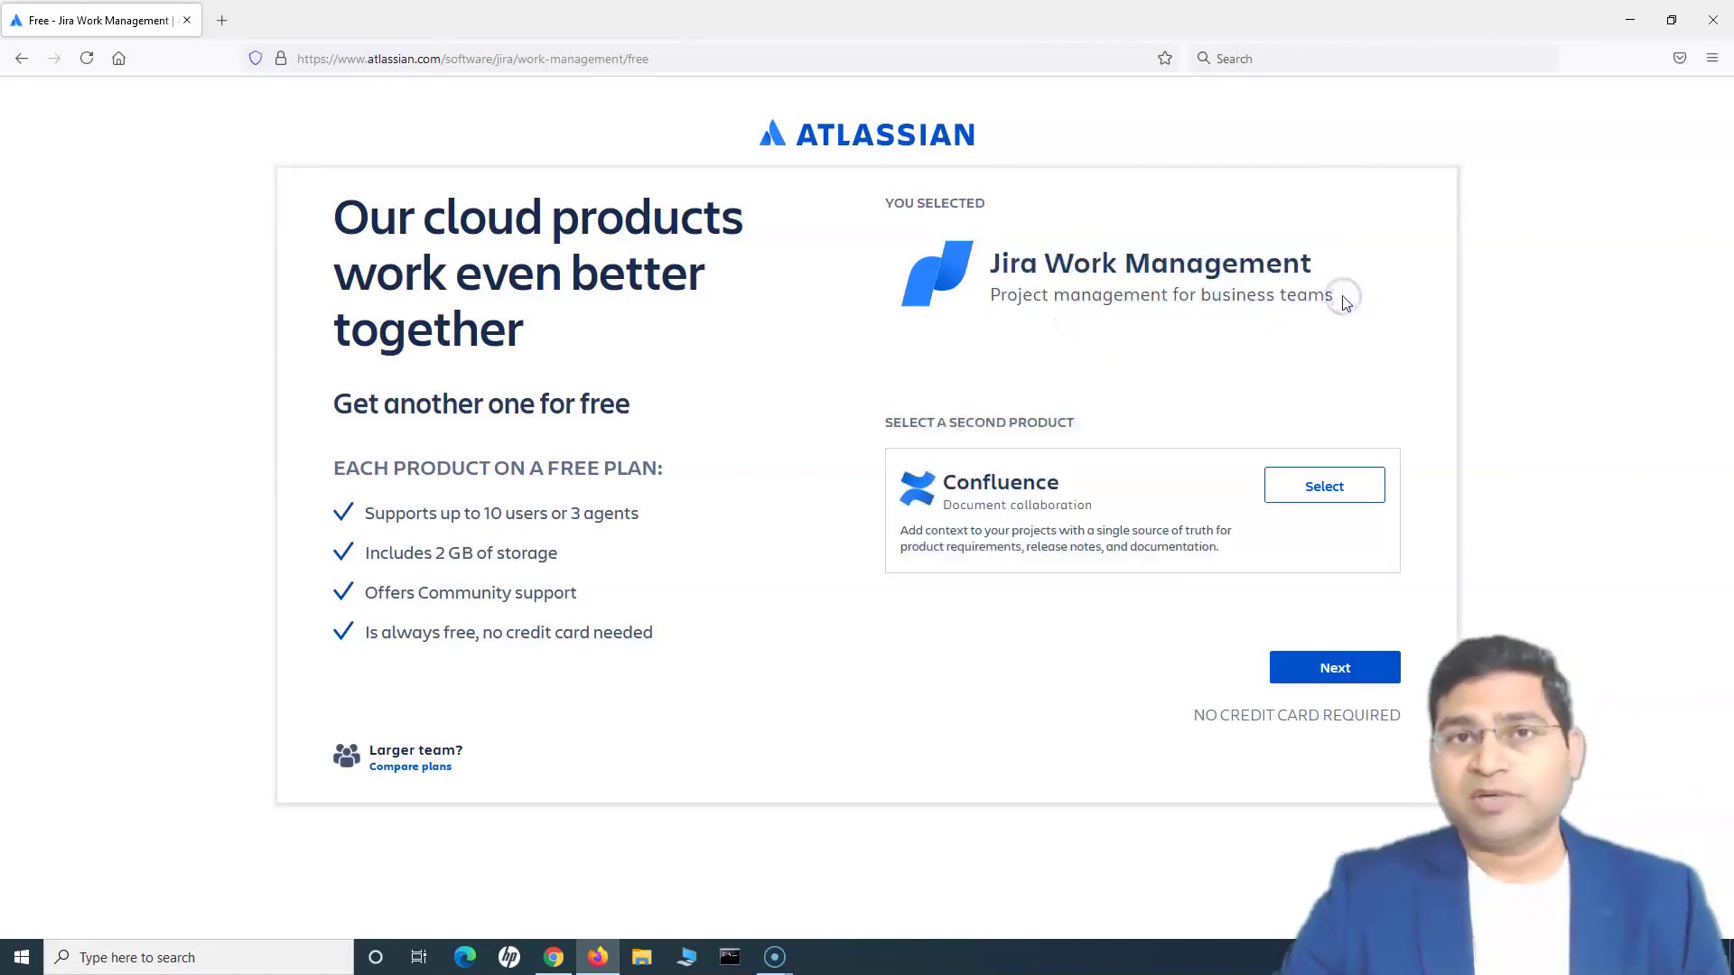
{"action": "left_click_drag", "start_coordinate": [991, 262], "coordinate": [1366, 341]}
{"action": "left_click", "coordinate": [1366, 340]}
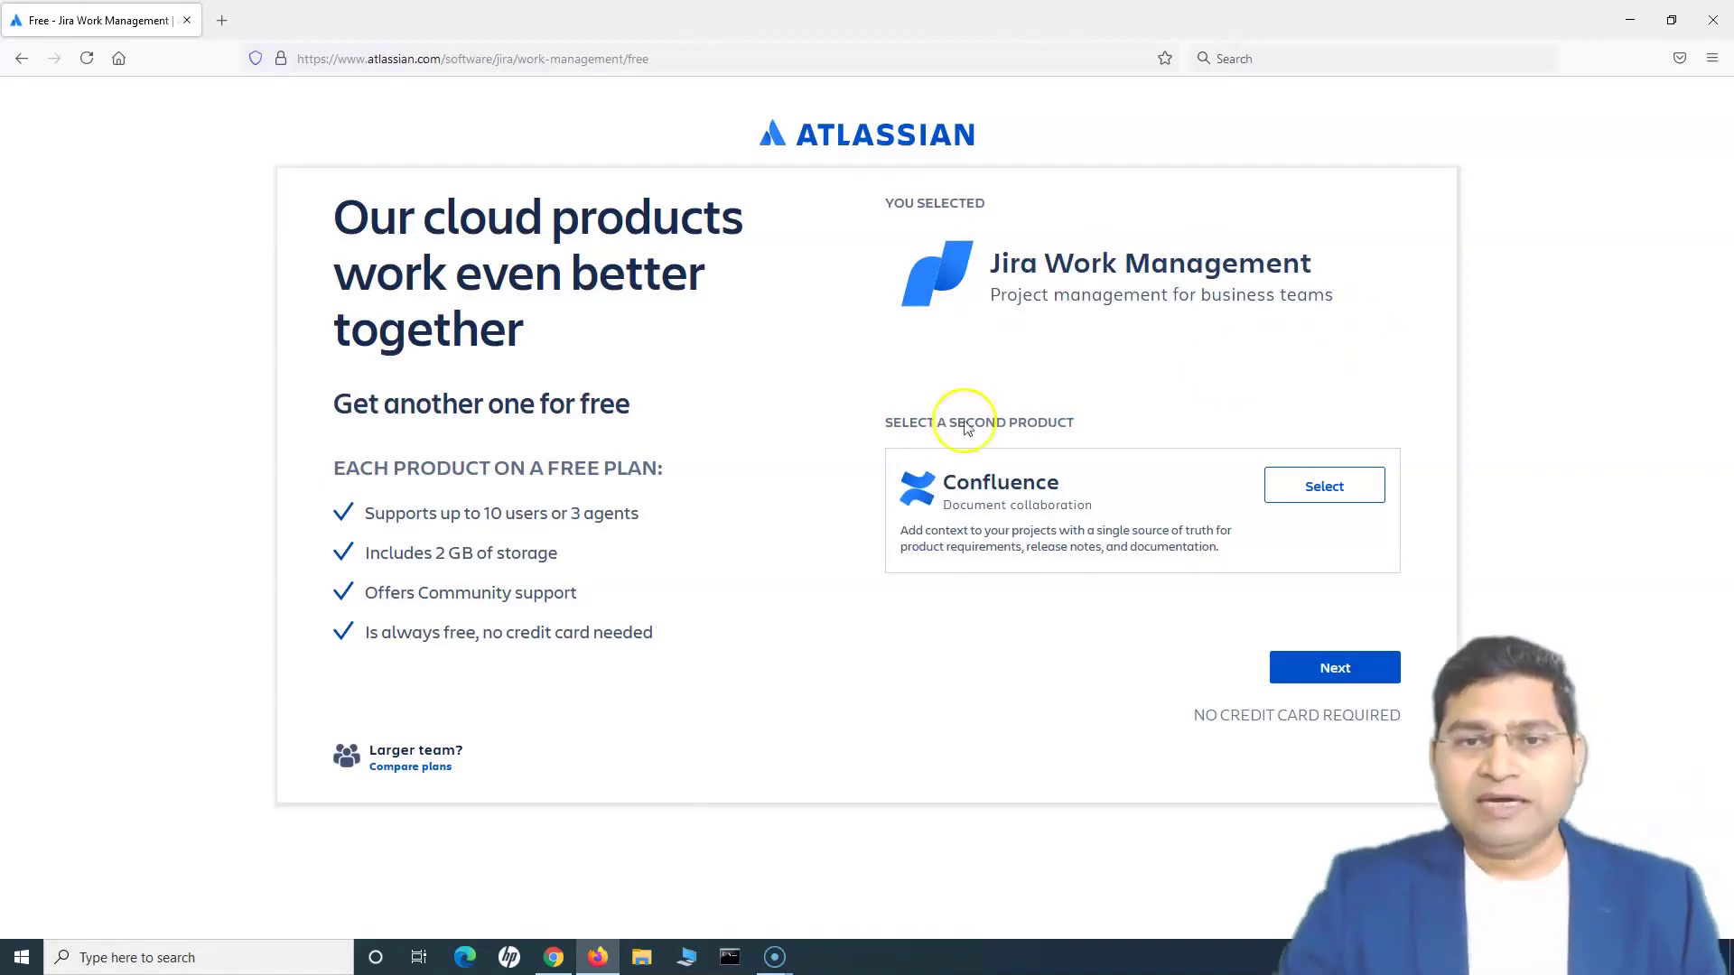
{"action": "left_click_drag", "start_coordinate": [439, 515], "coordinate": [662, 502]}
{"action": "left_click", "coordinate": [662, 502]}
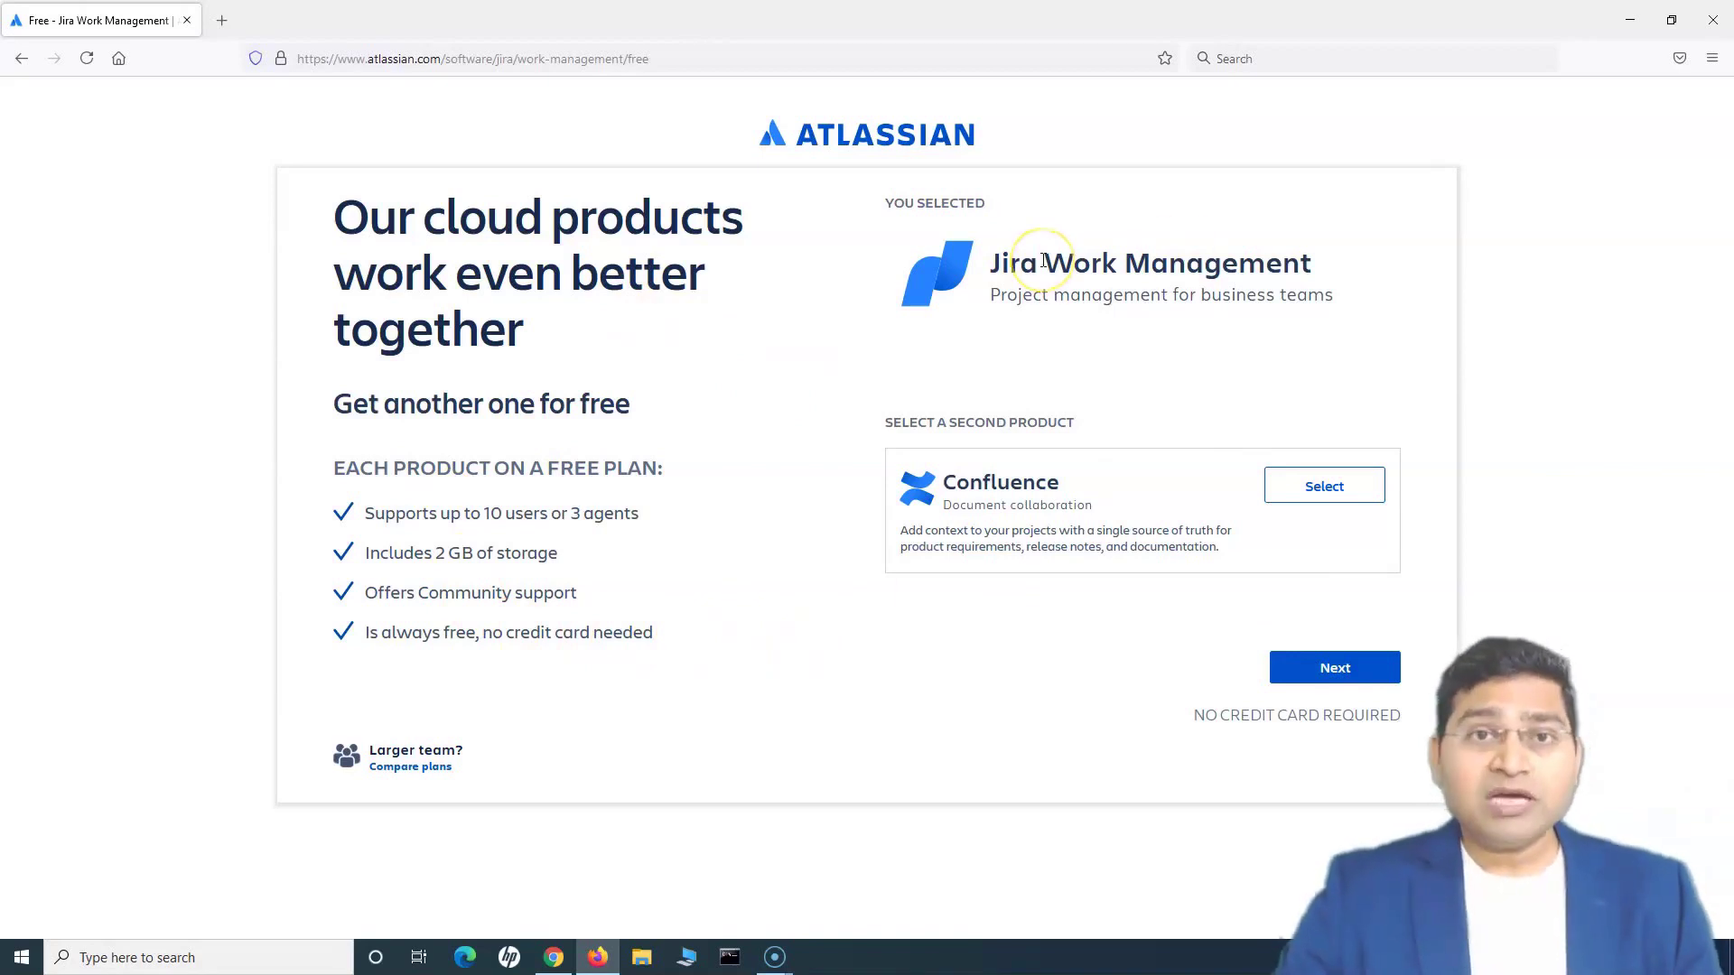
{"action": "left_click_drag", "start_coordinate": [994, 263], "coordinate": [1314, 296]}
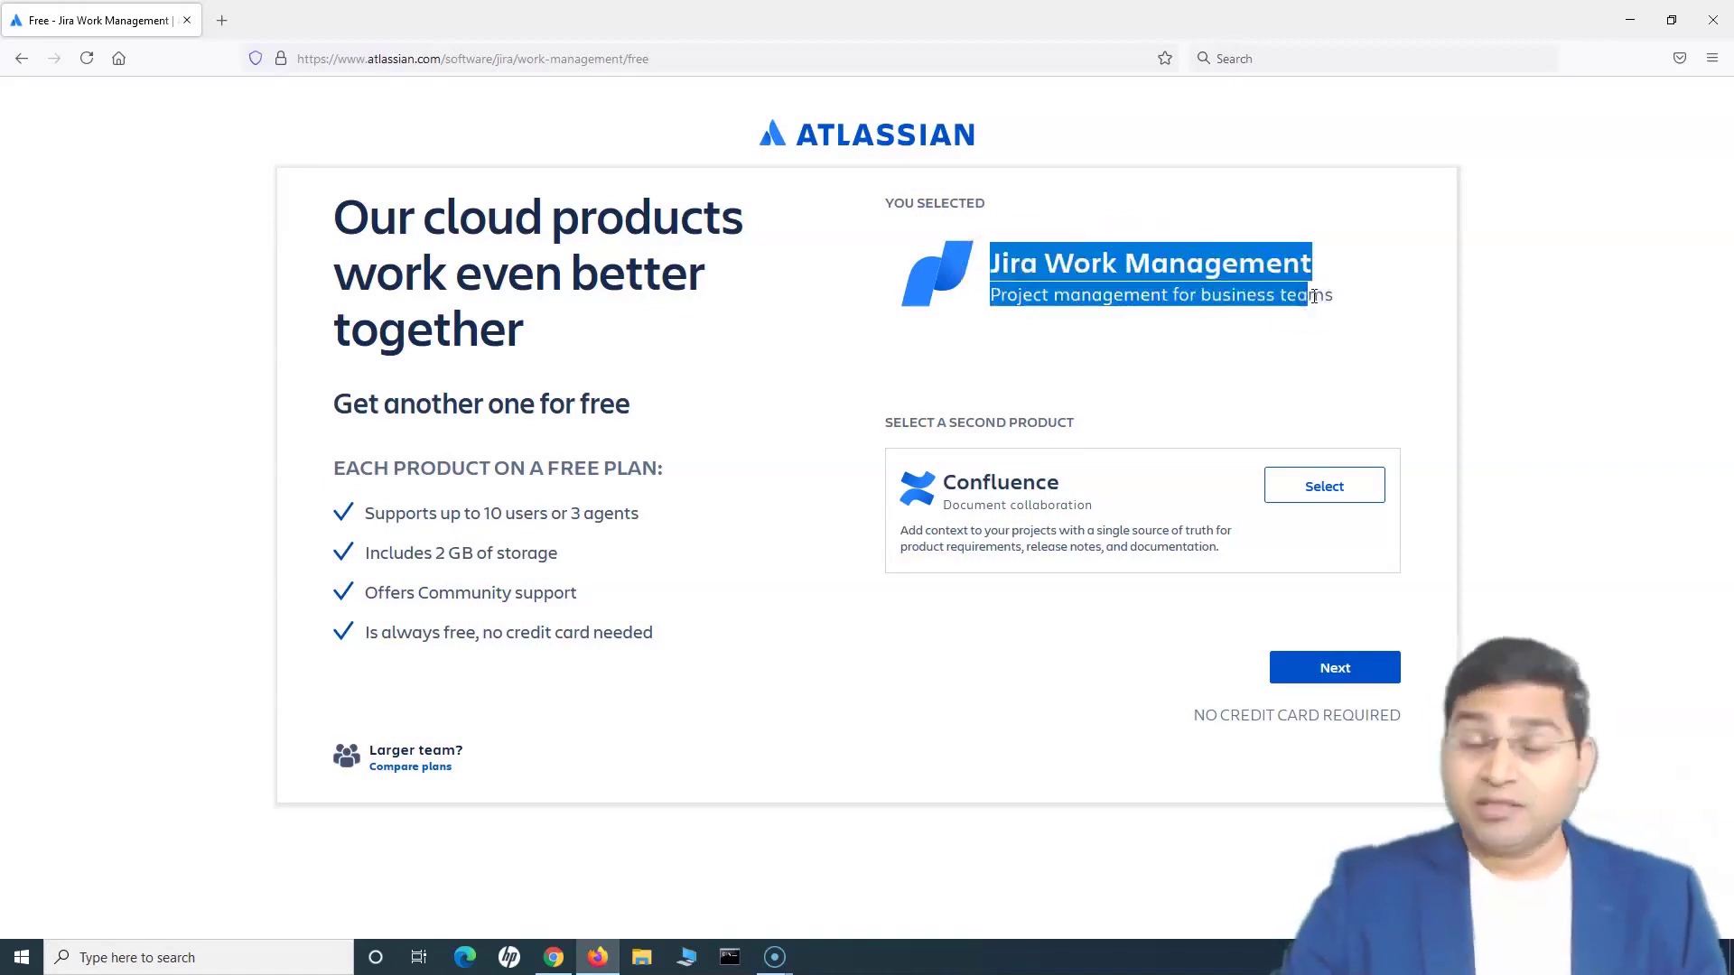
{"action": "left_click", "coordinate": [1300, 304]}
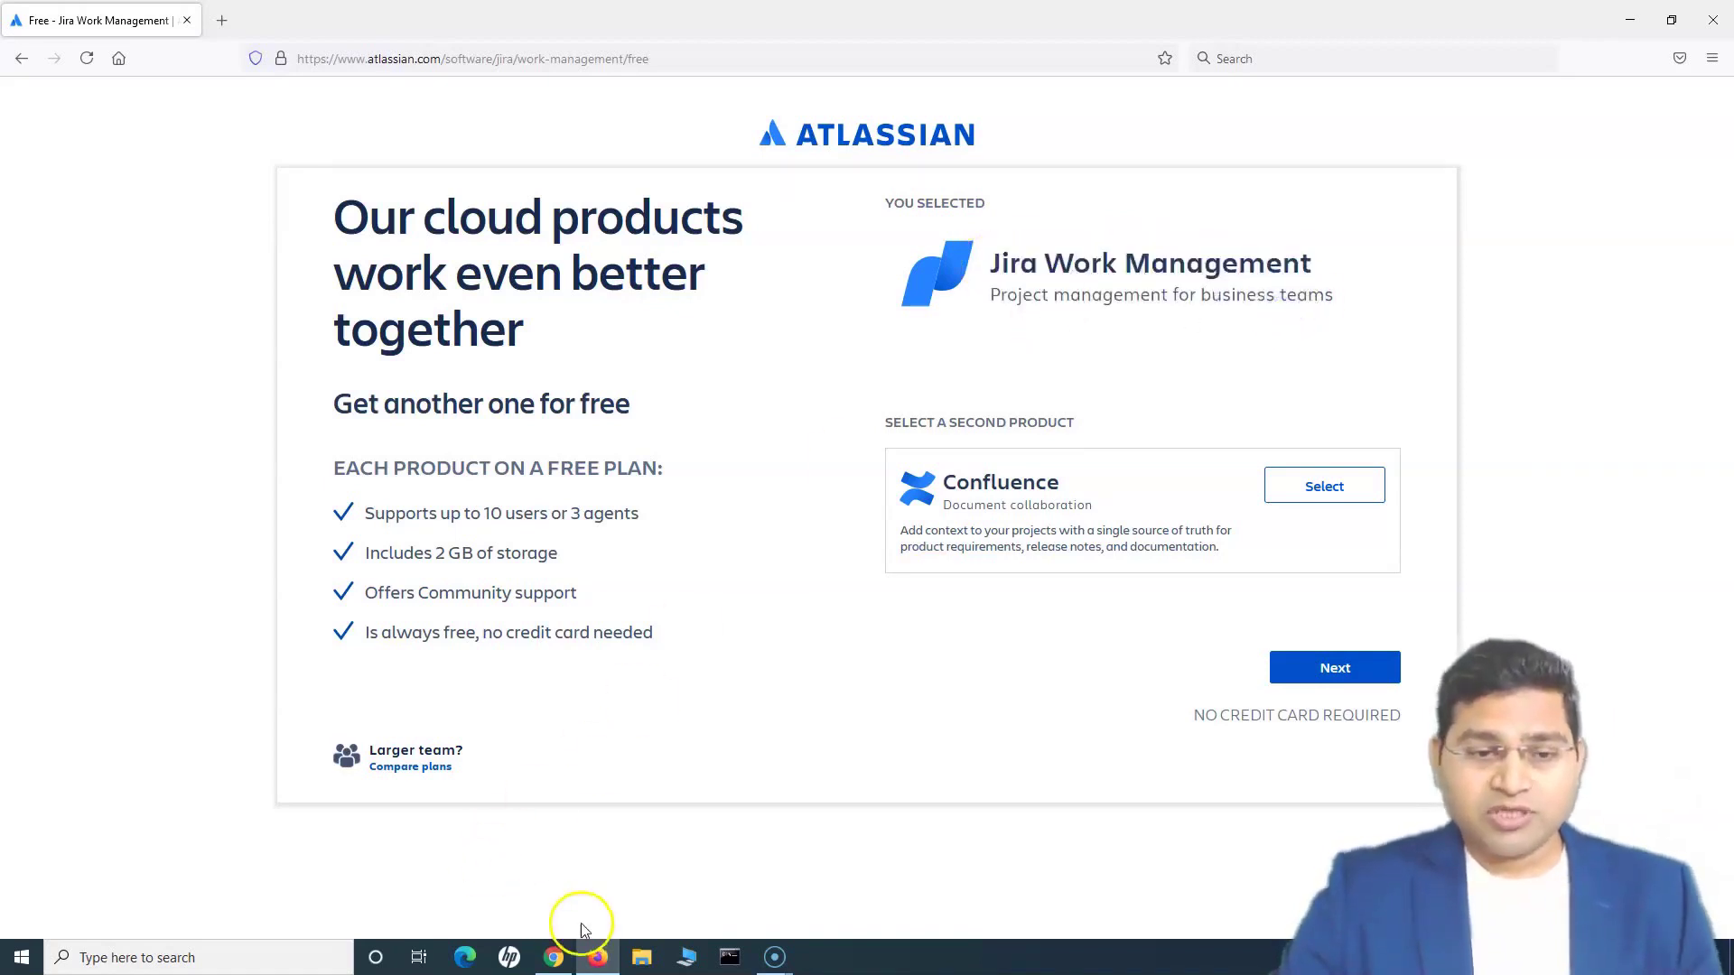
Step: Return to the Jira Projects list and highlight the Jira Work Management banner announcement
{"action": "left_click", "coordinate": [585, 961]}
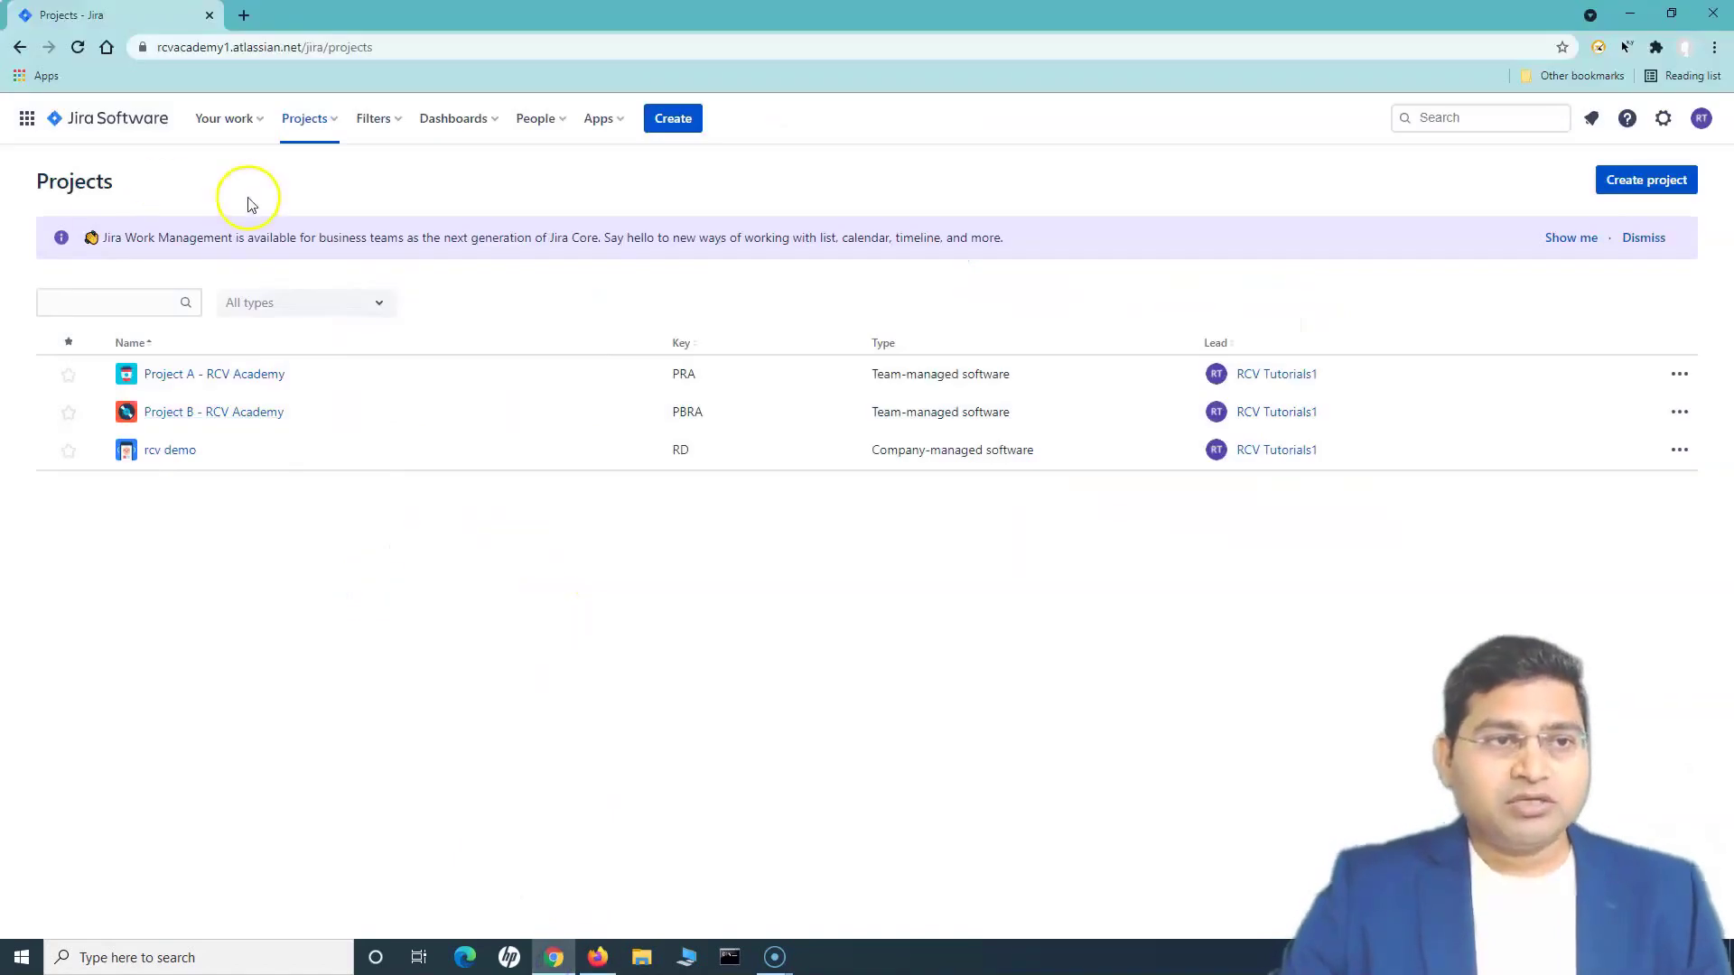
{"action": "left_click_drag", "start_coordinate": [101, 237], "coordinate": [311, 239]}
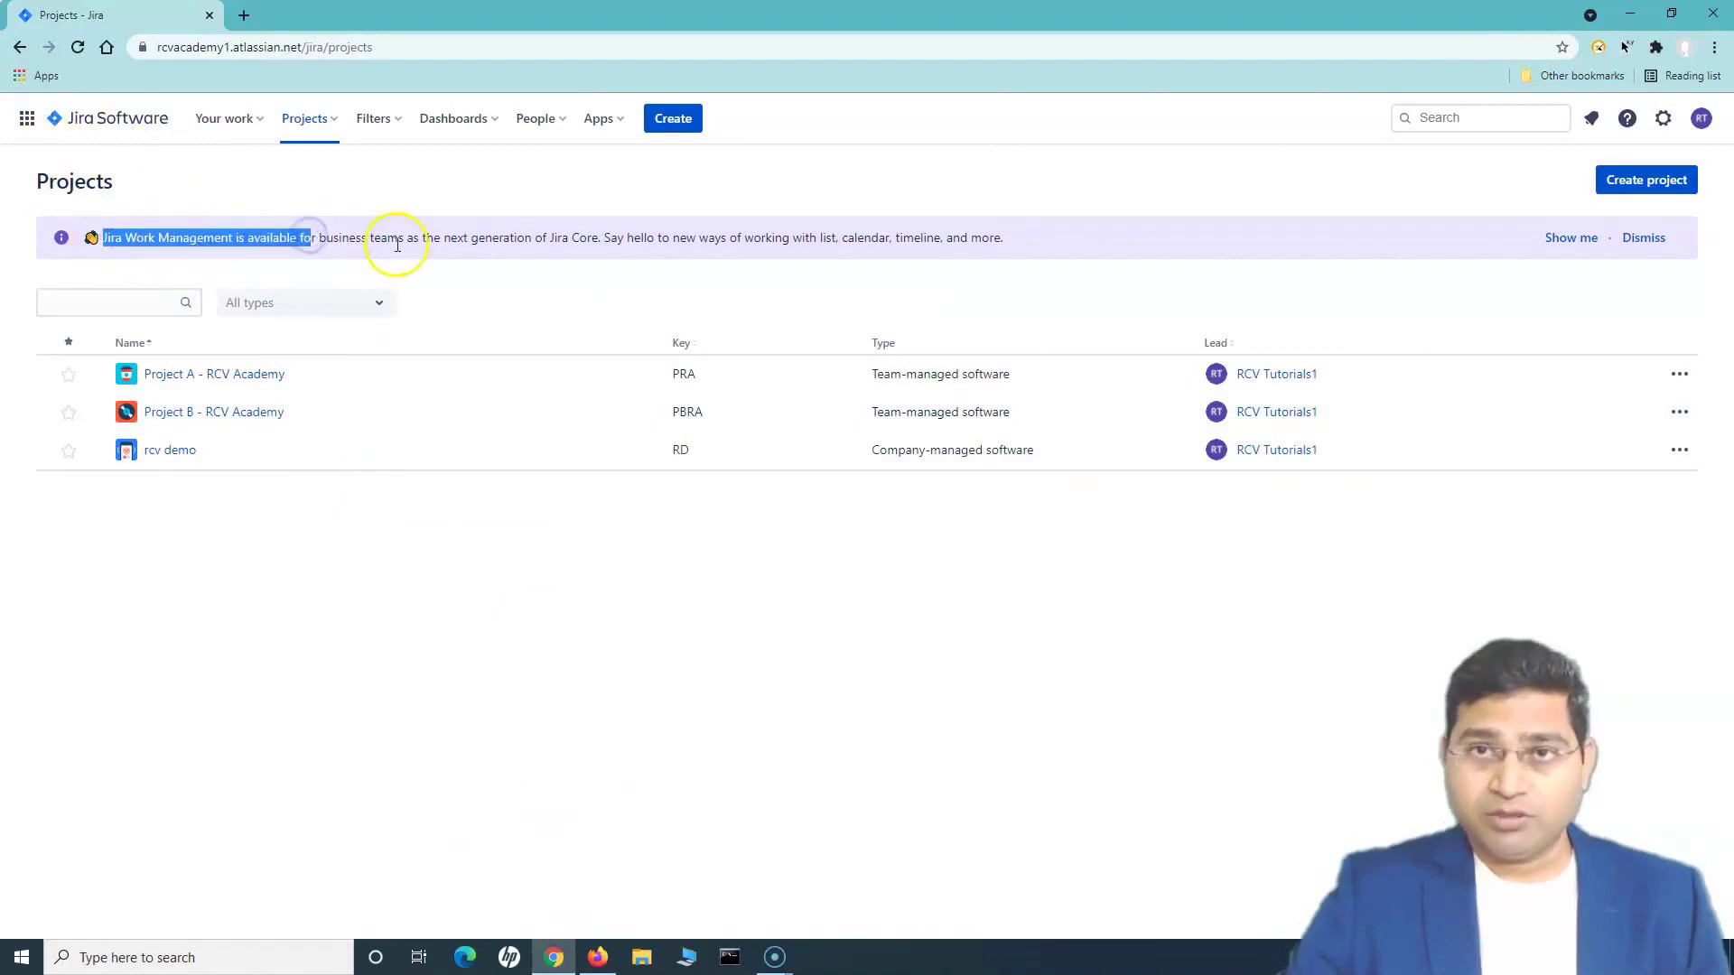
{"action": "left_click", "coordinate": [395, 245]}
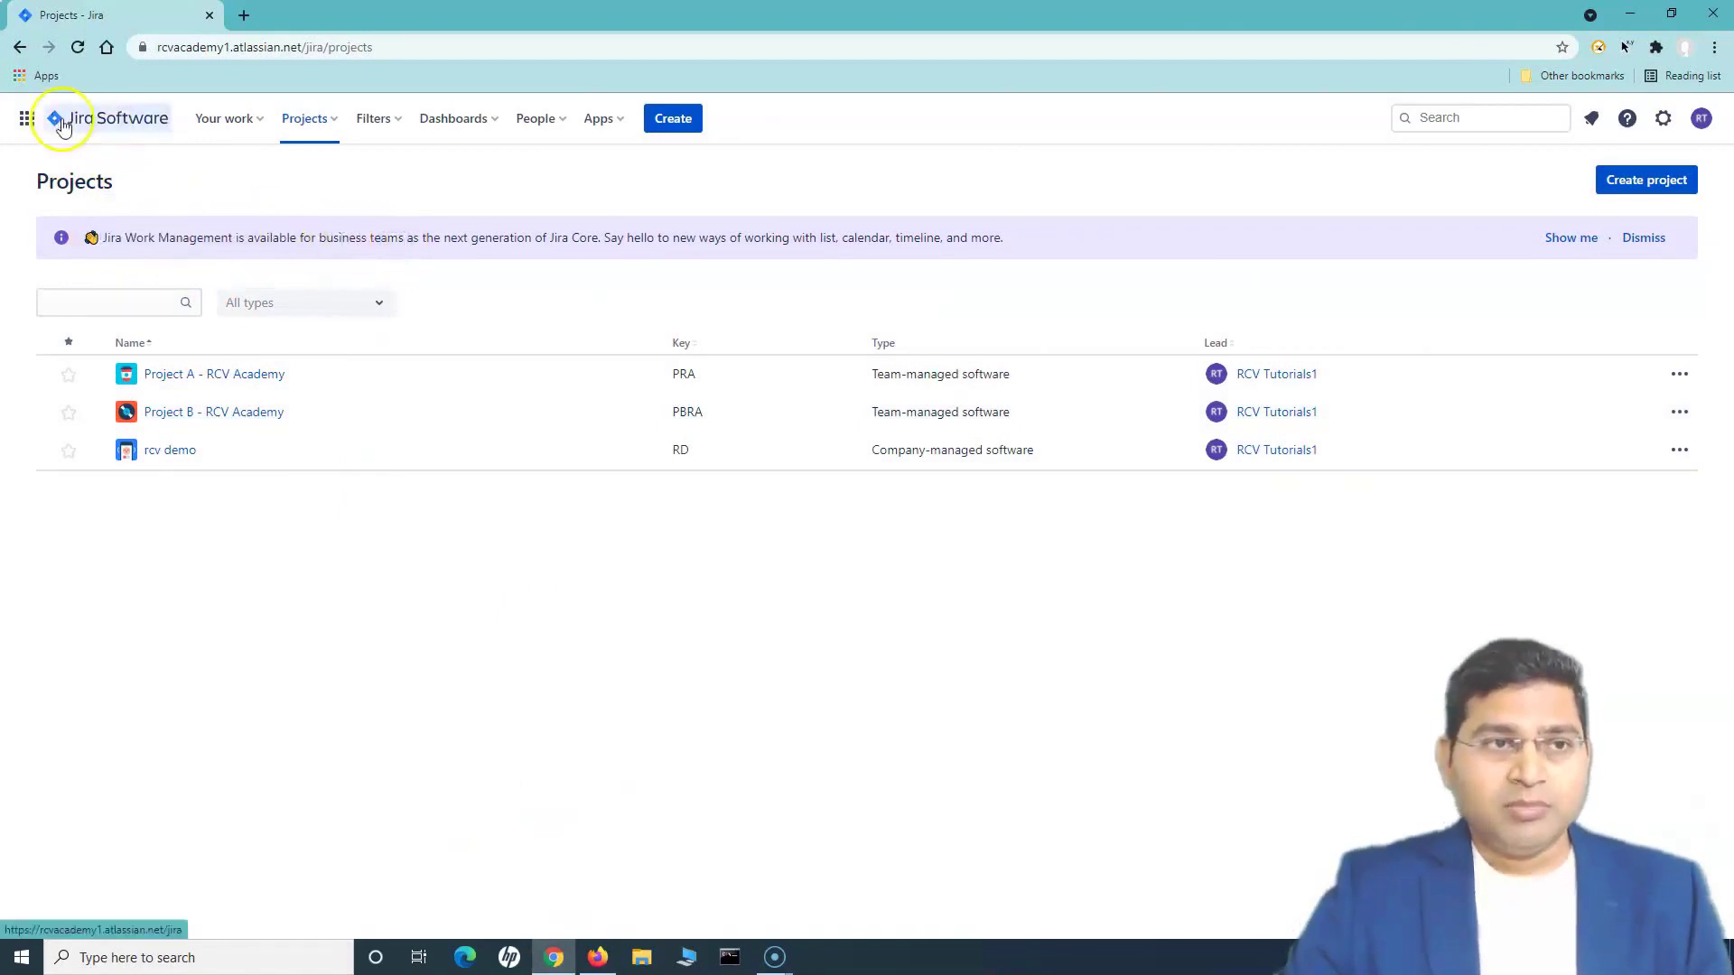
{"action": "left_click", "coordinate": [24, 121]}
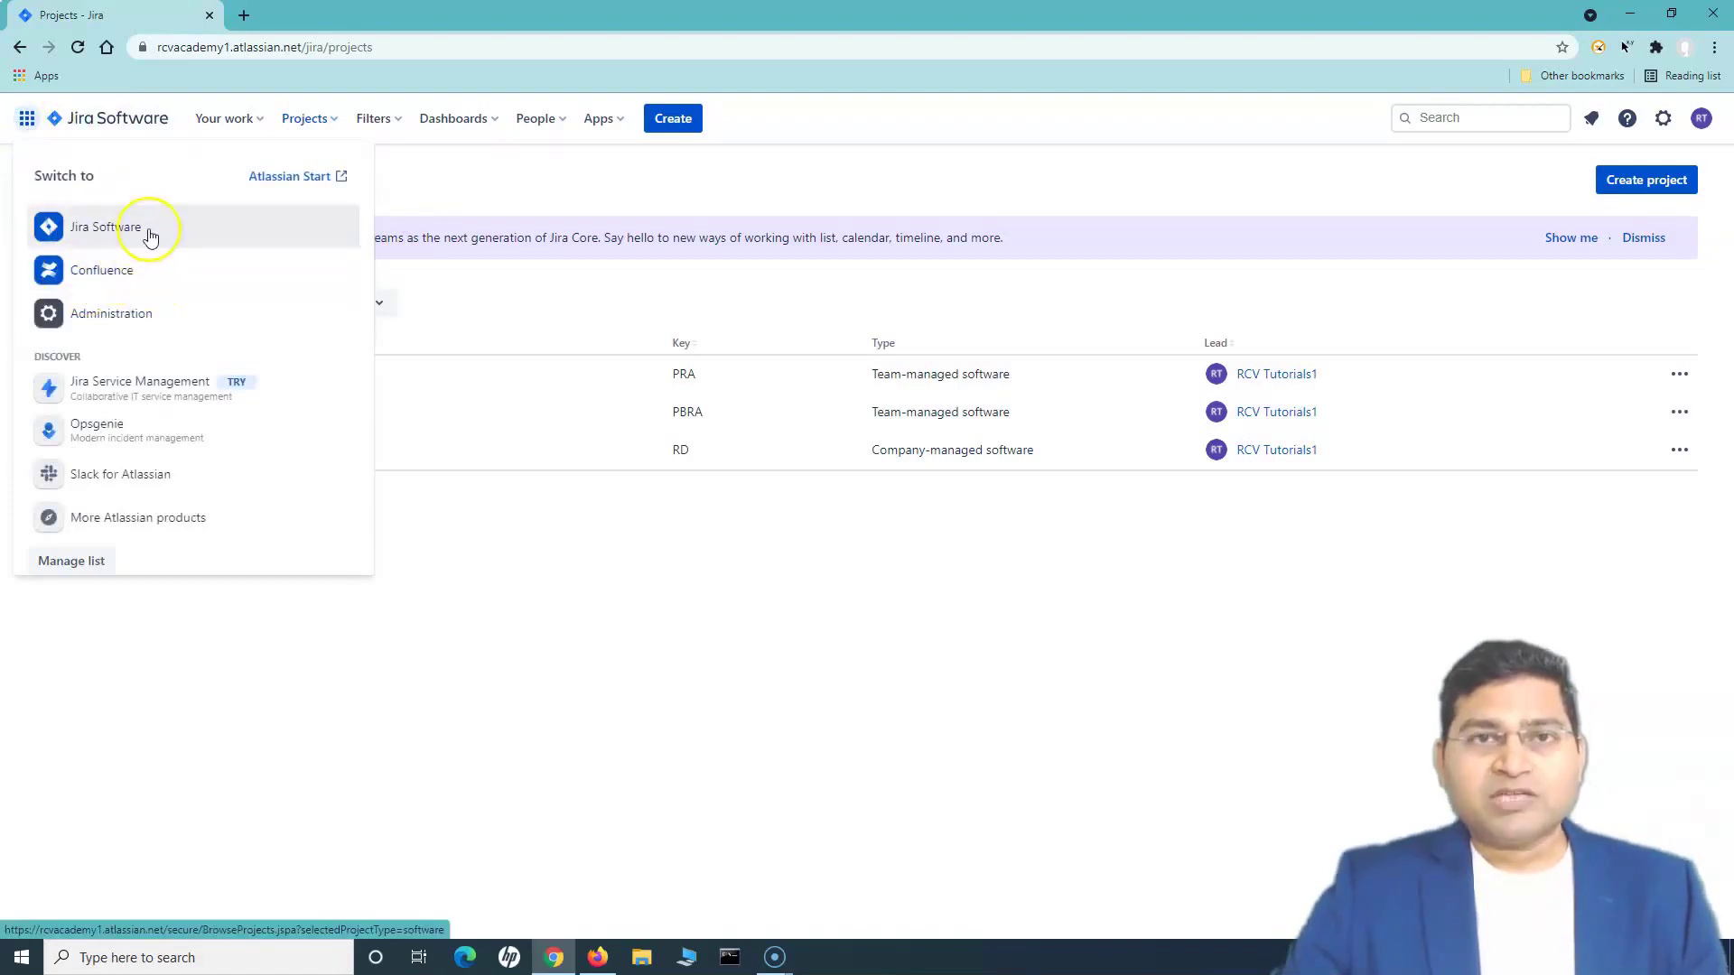
{"action": "left_click", "coordinate": [465, 193]}
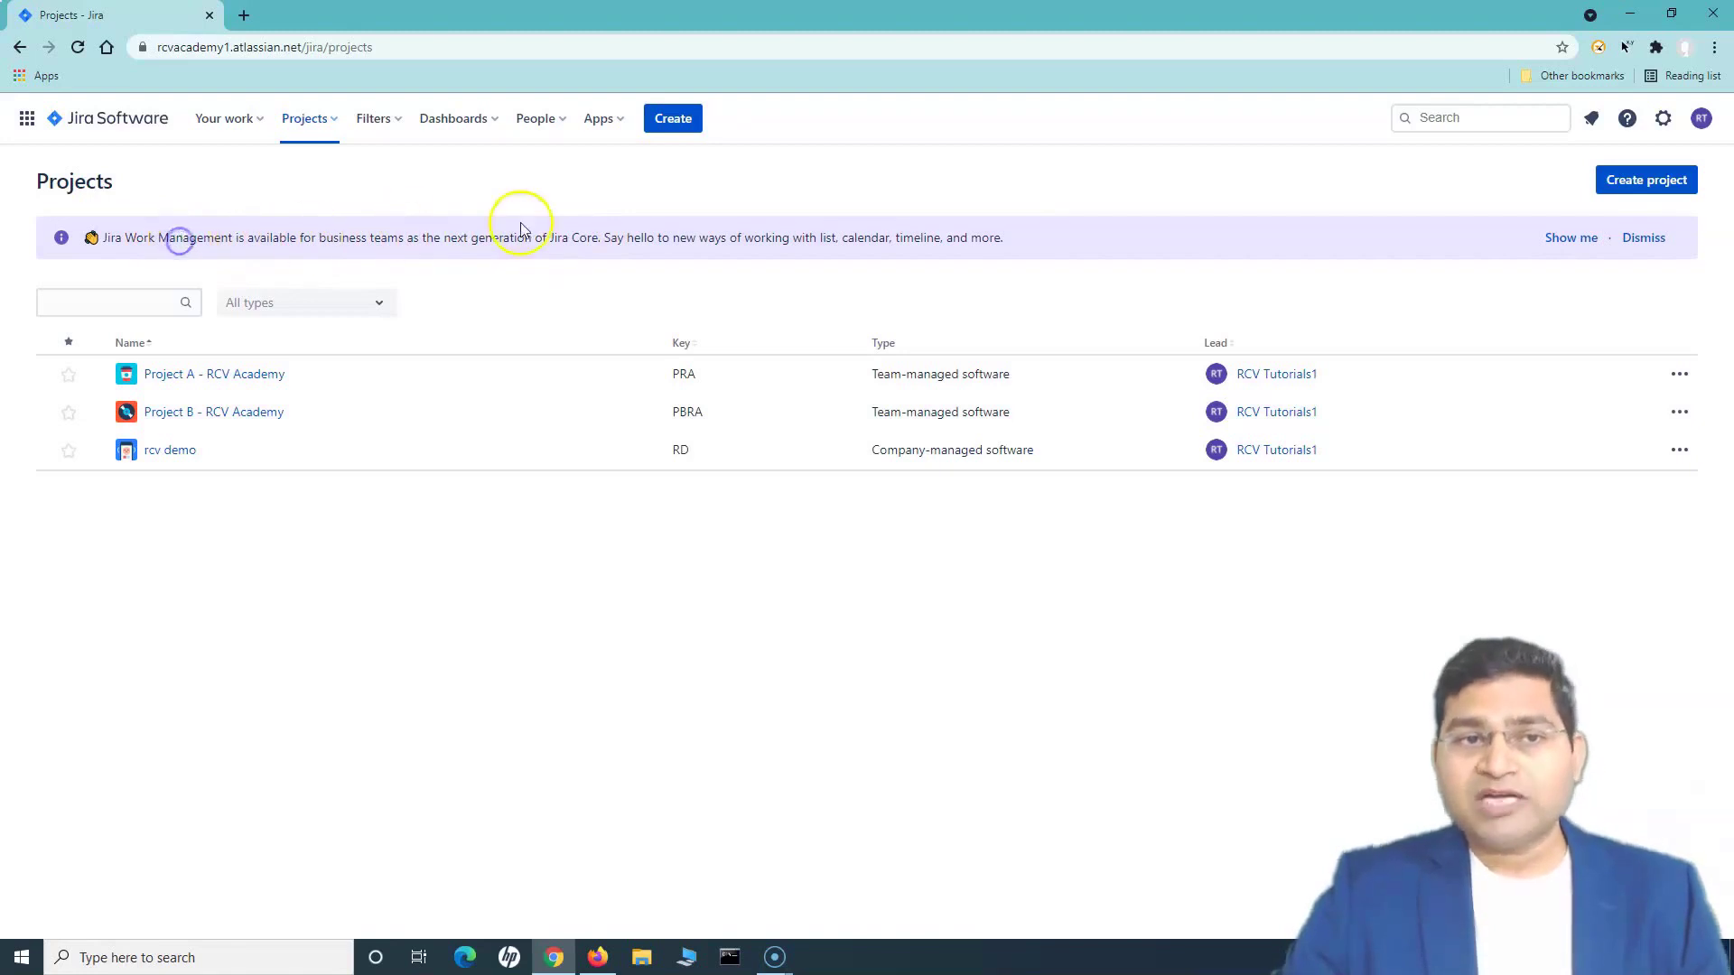
{"action": "left_click_drag", "start_coordinate": [453, 237], "coordinate": [591, 239]}
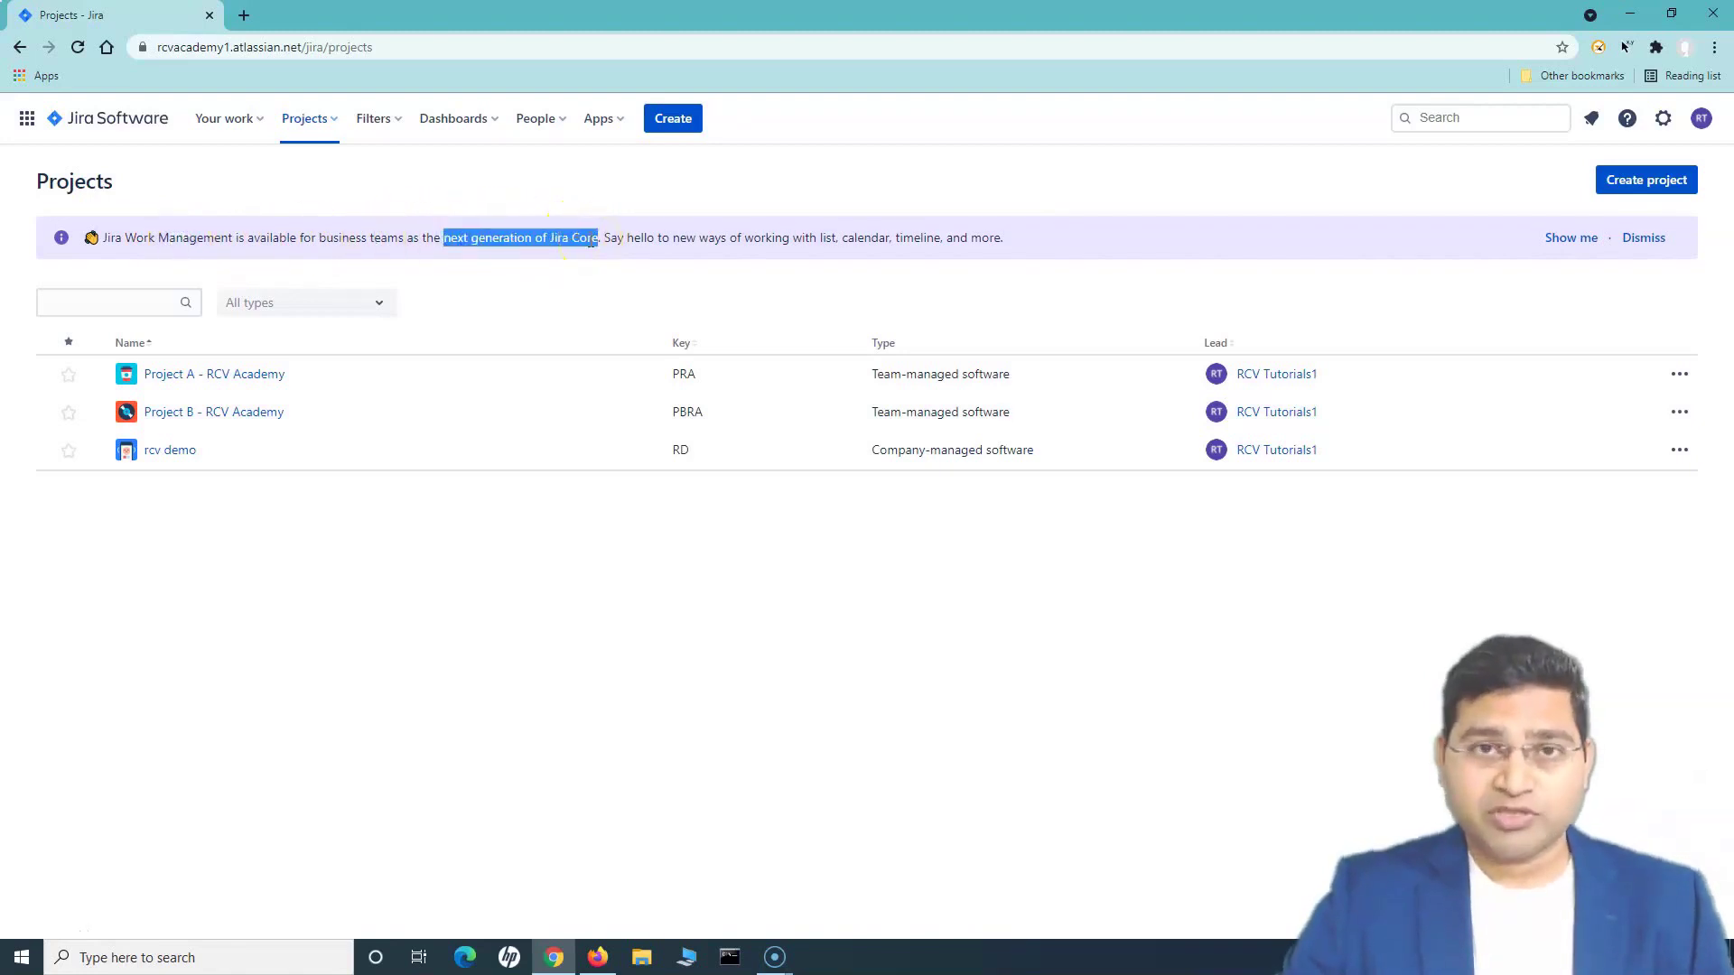
{"action": "left_click", "coordinate": [587, 239]}
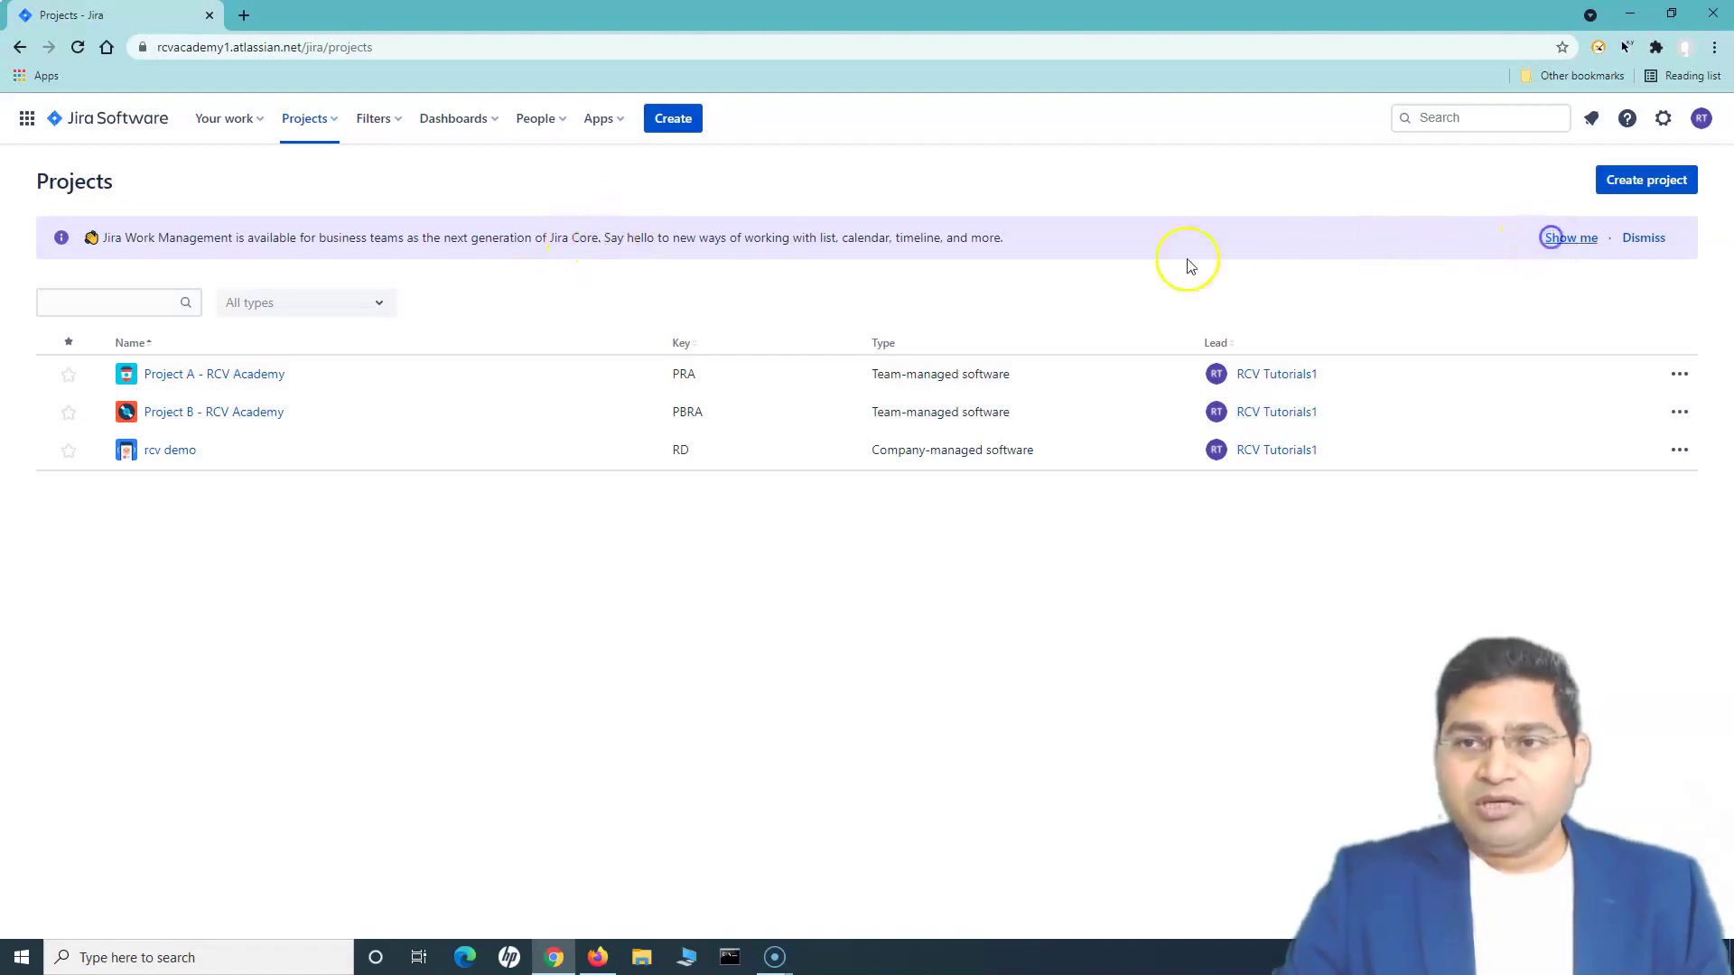
Step: Step through the Jira Work Management introduction tour and dismiss the templates announcement
{"action": "left_click", "coordinate": [1562, 237]}
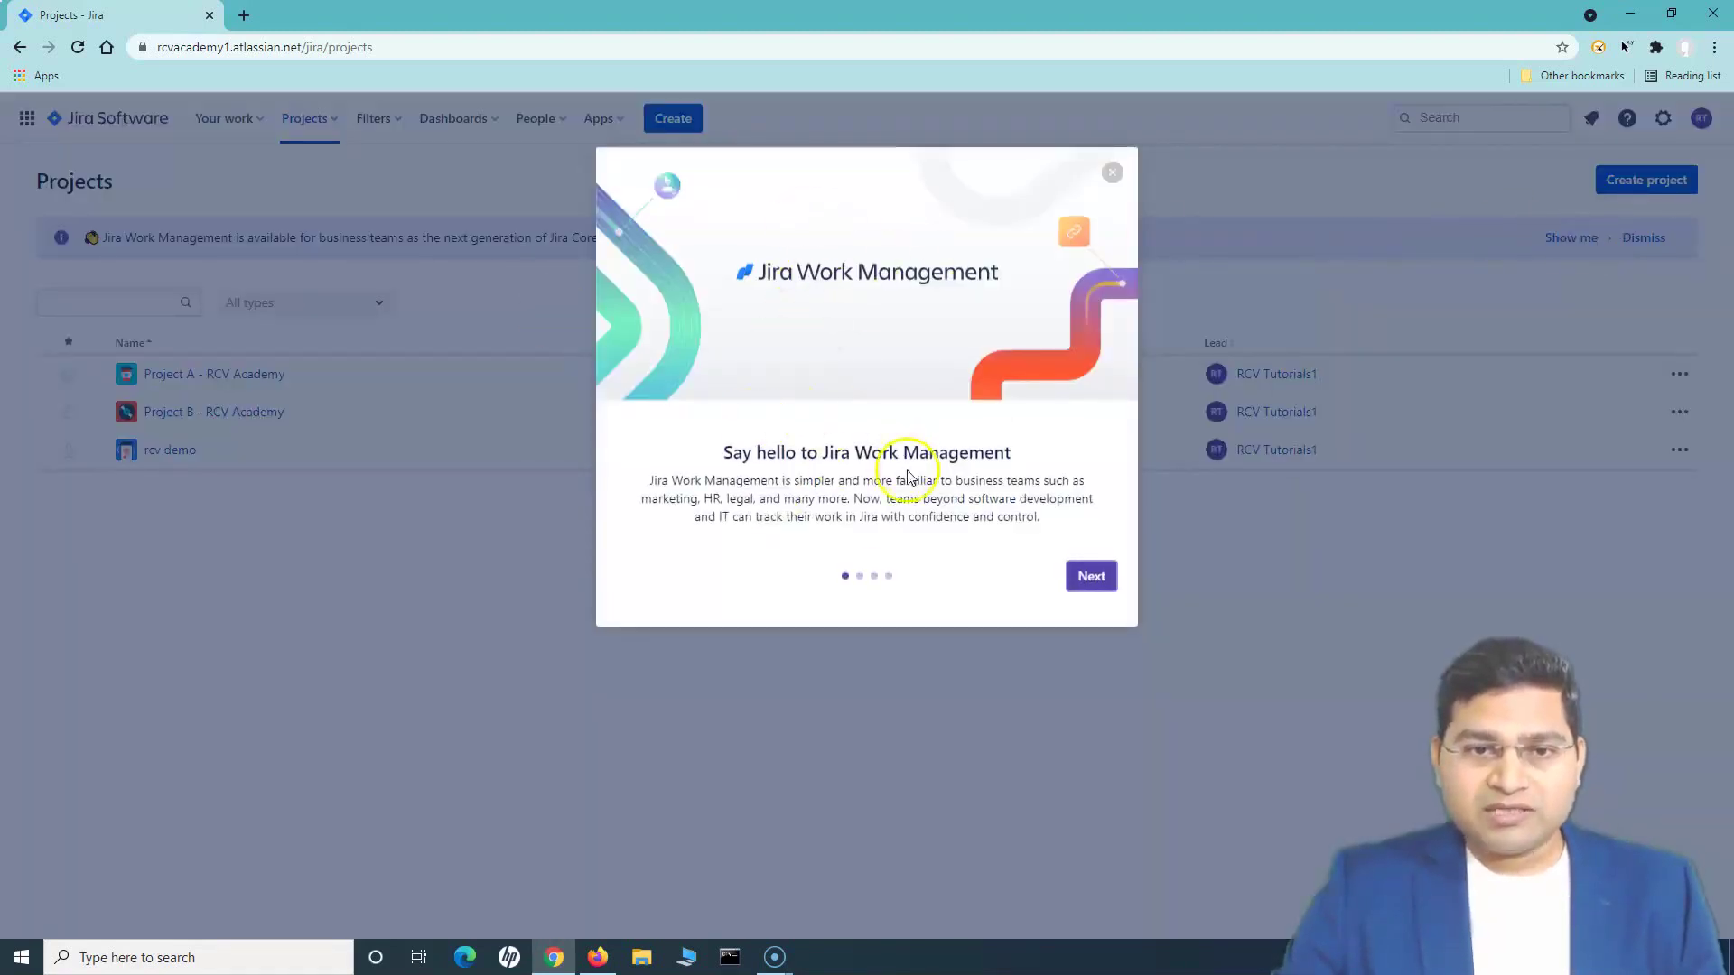
{"action": "left_click", "coordinate": [1091, 578]}
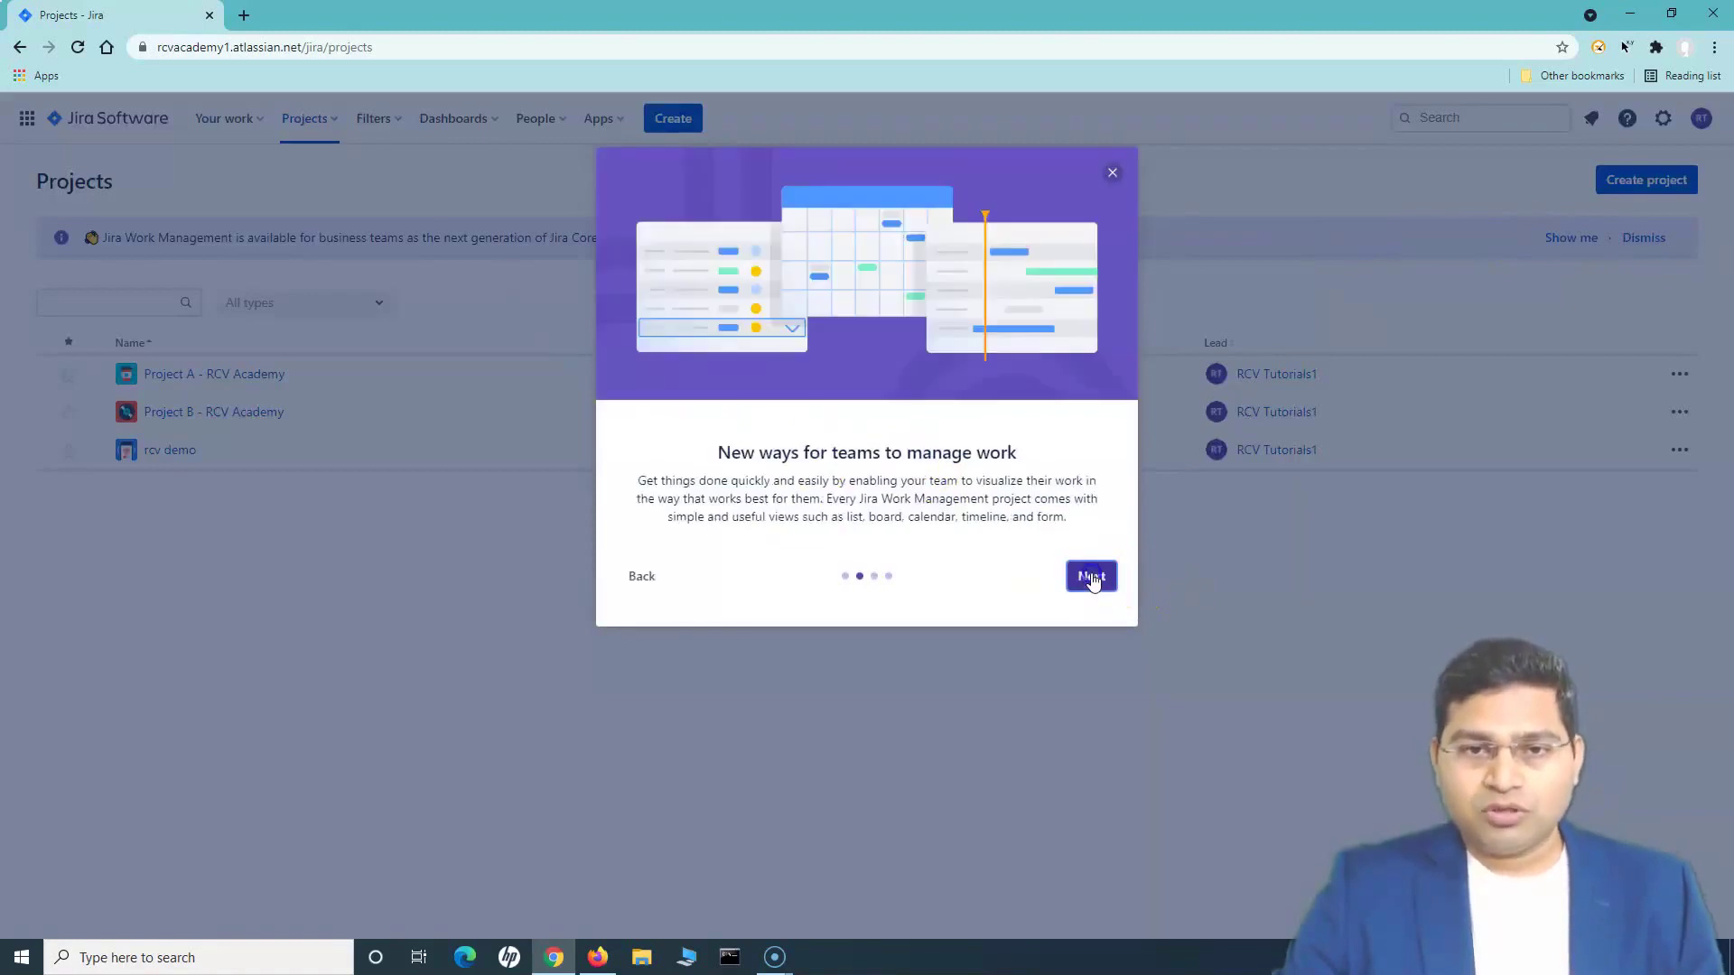
{"action": "left_click", "coordinate": [1092, 580]}
{"action": "left_click", "coordinate": [1091, 578]}
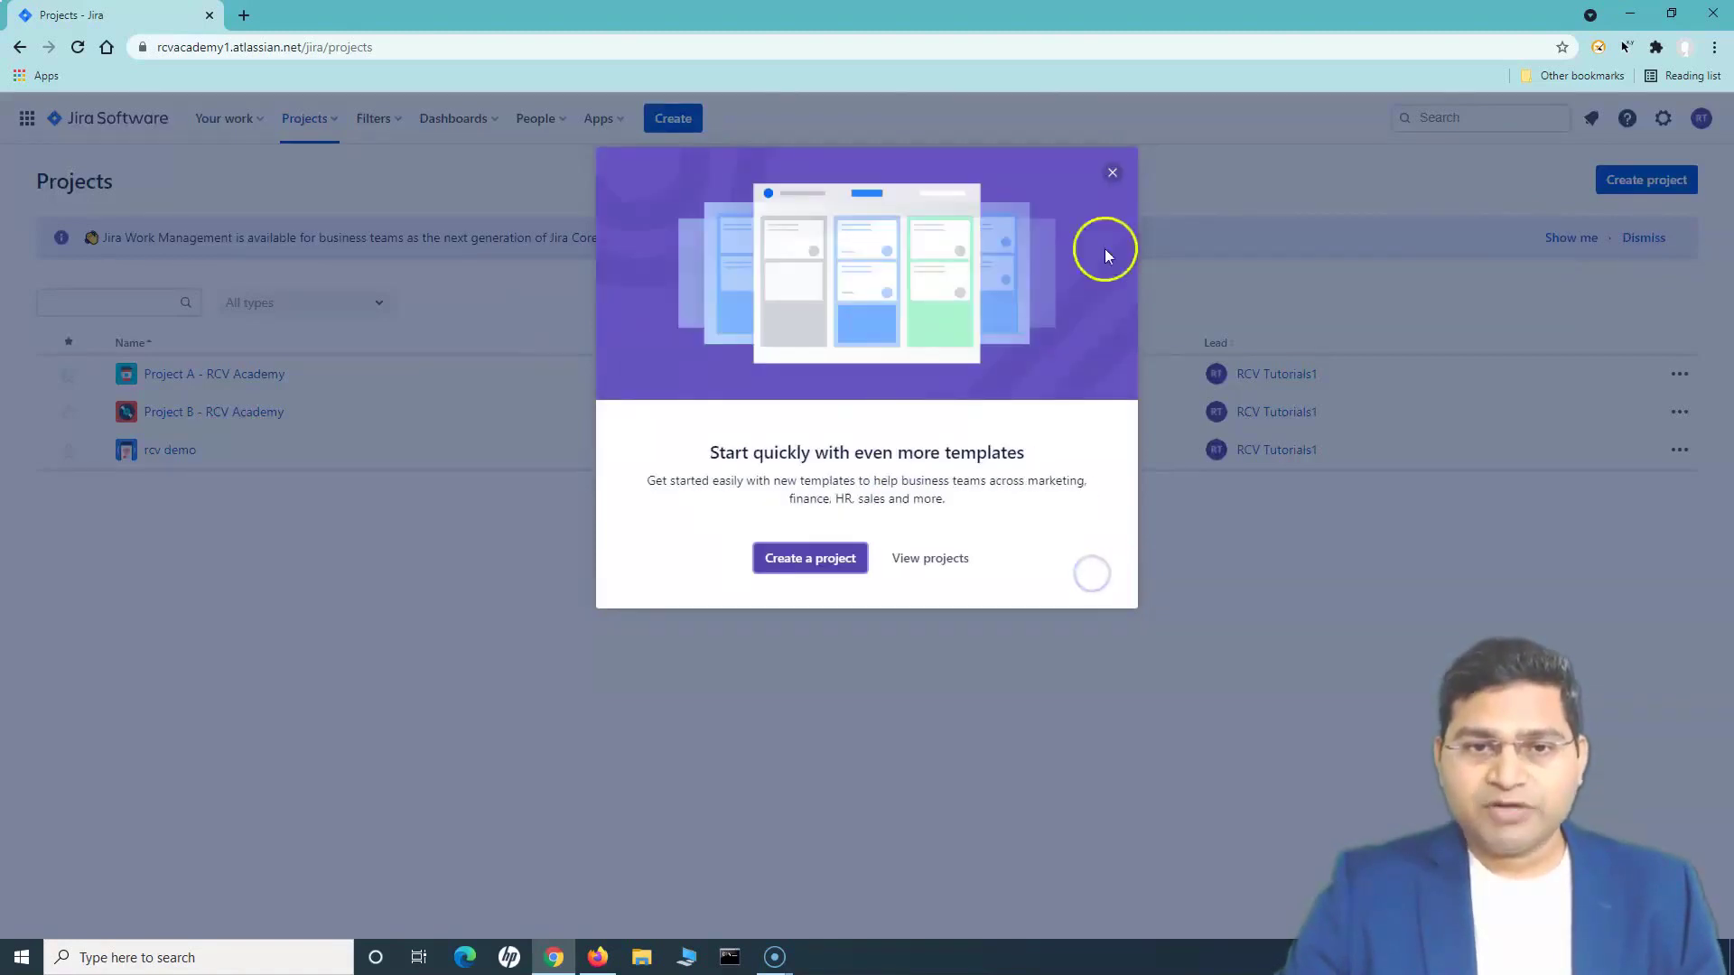
{"action": "left_click", "coordinate": [1113, 172]}
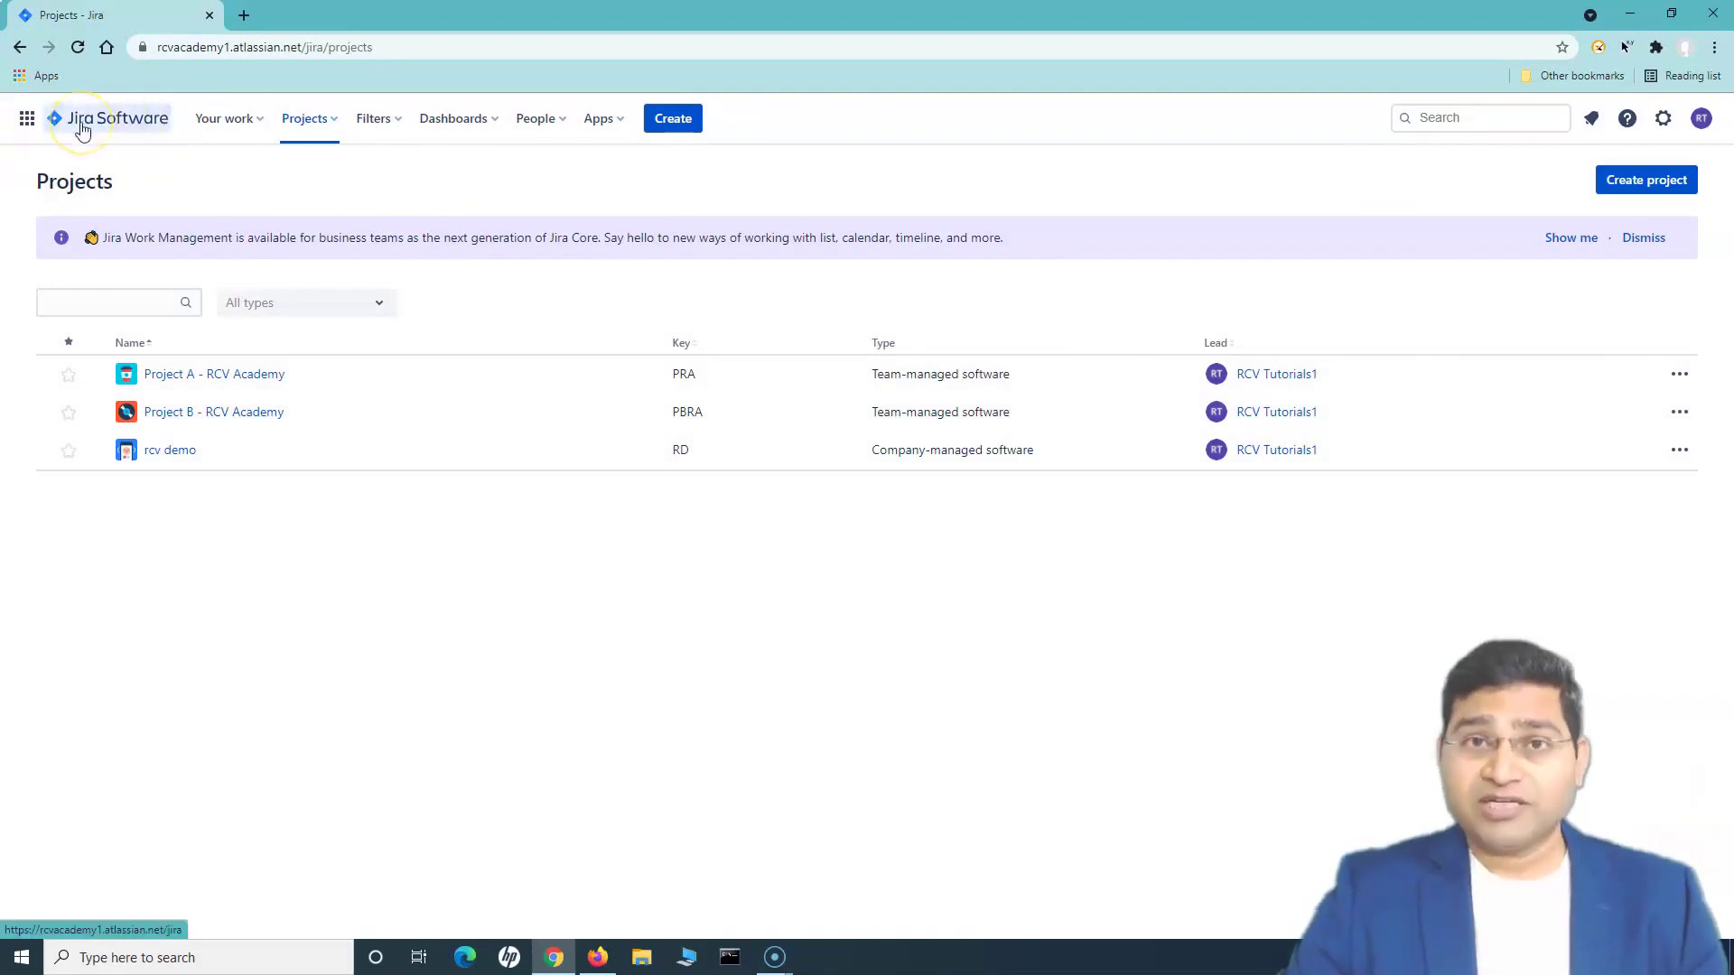
Step: Go to Projects > View all projects and start Create project to reach the templates gallery
{"action": "left_click", "coordinate": [327, 124]}
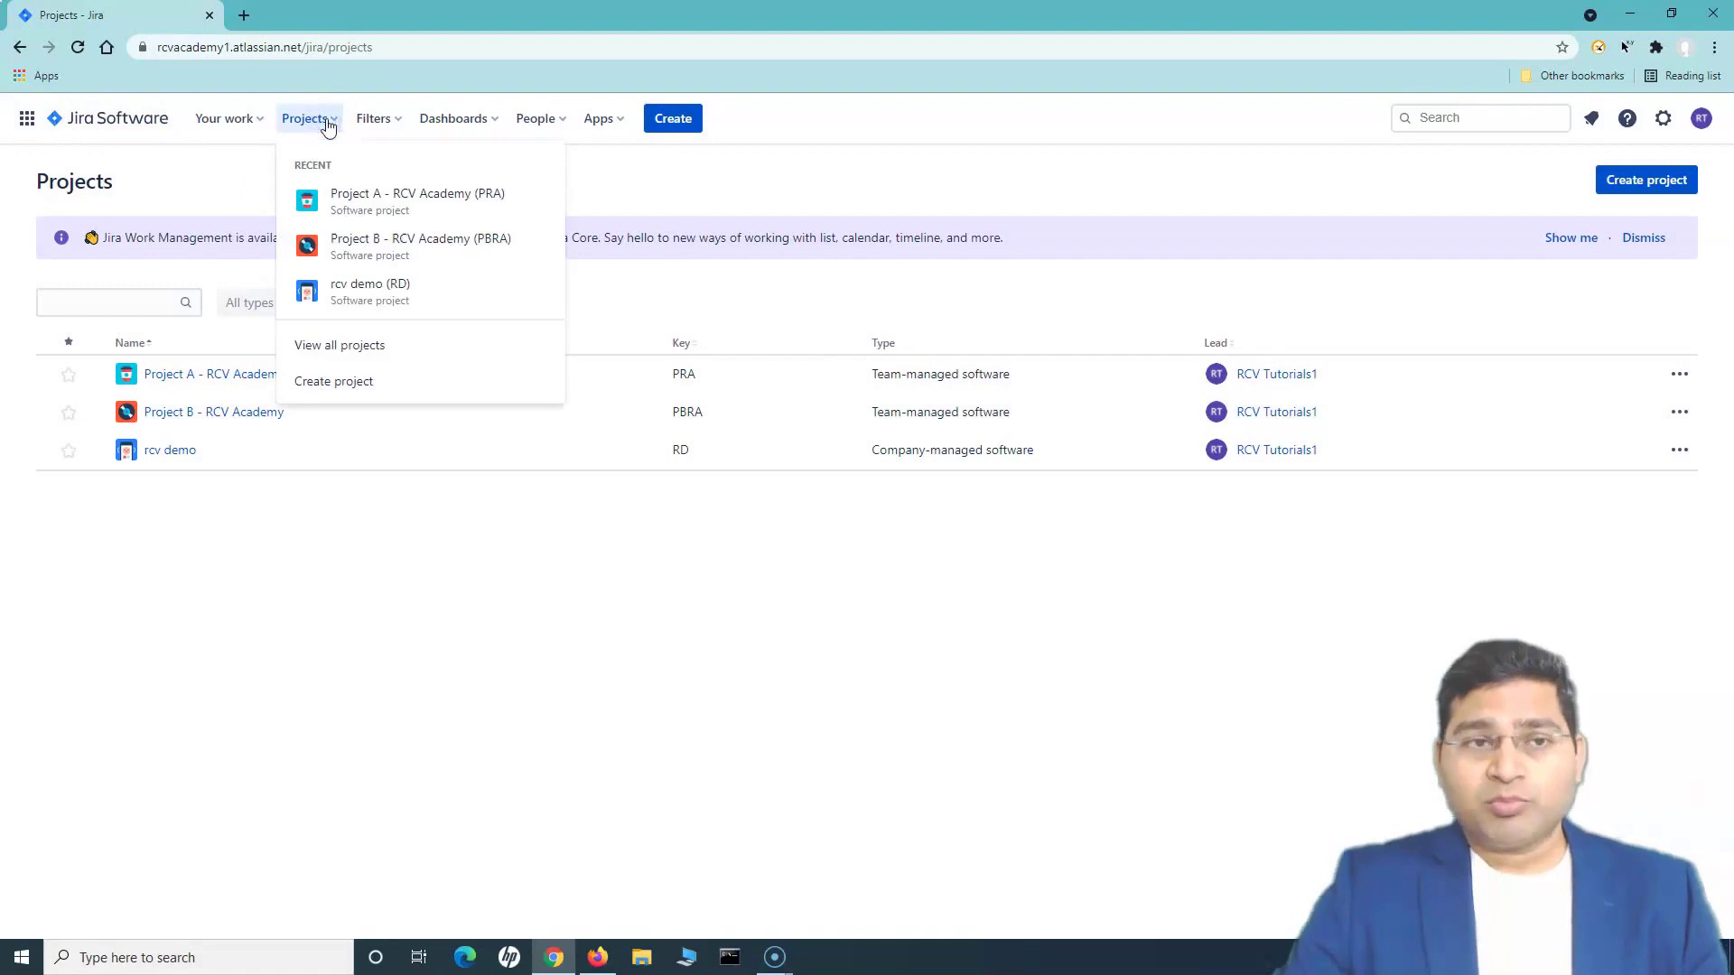
{"action": "left_click", "coordinate": [353, 347]}
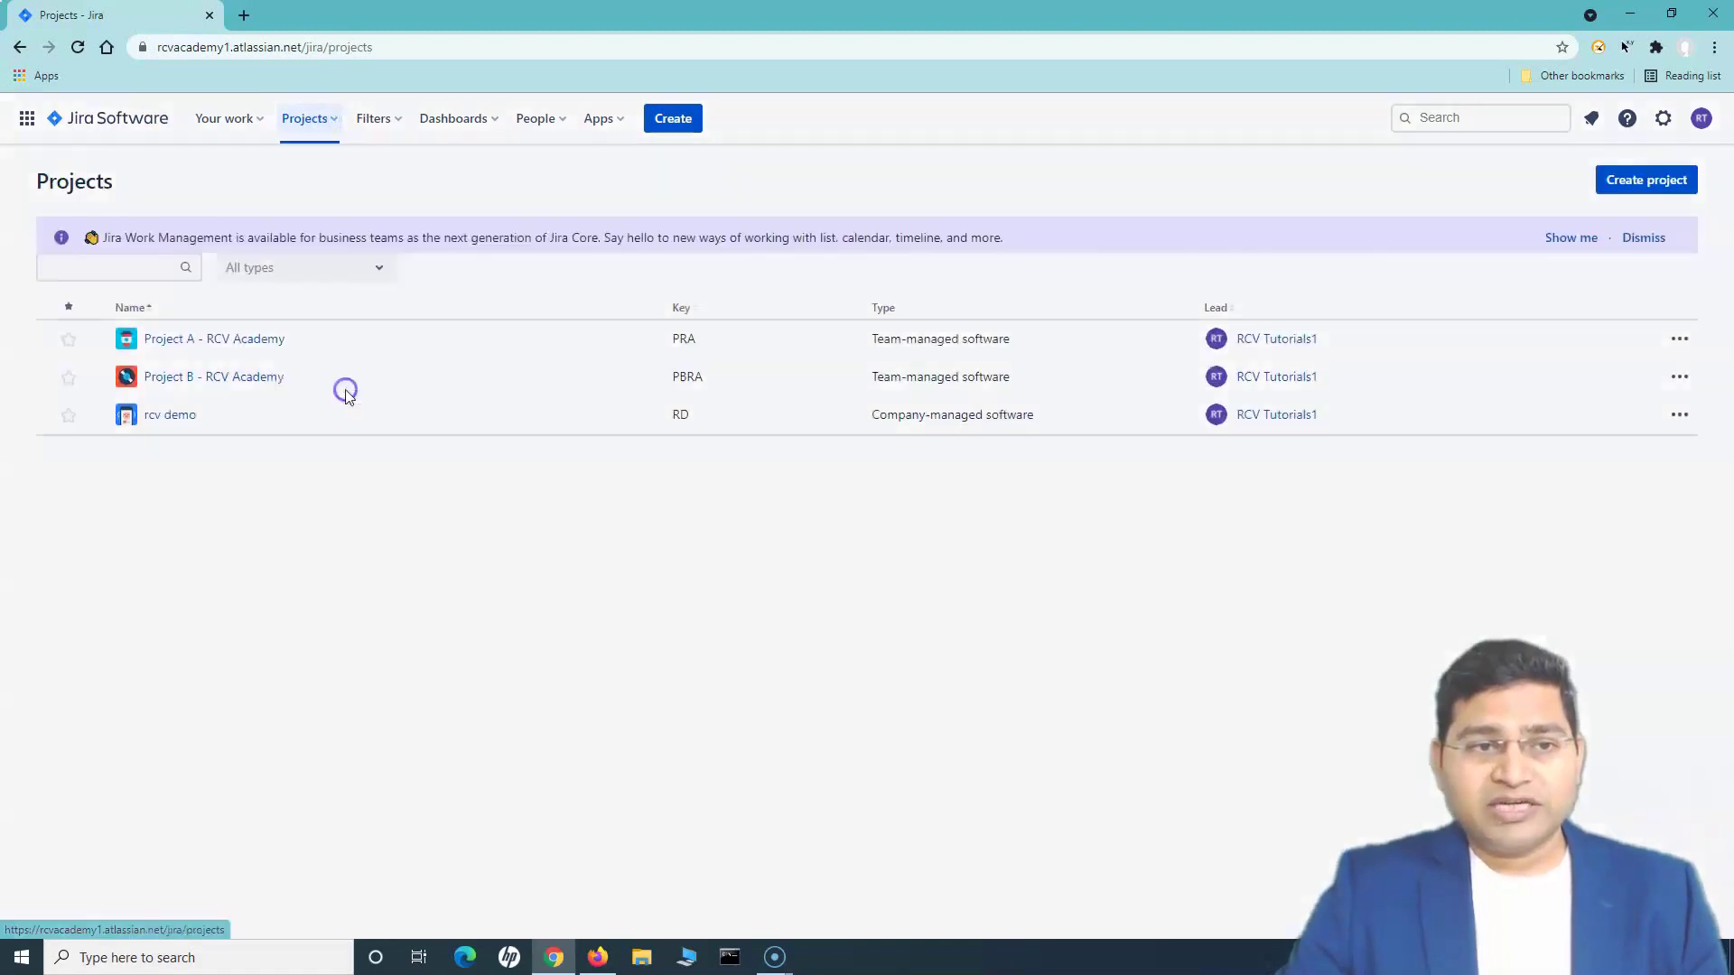
{"action": "left_click", "coordinate": [307, 247]}
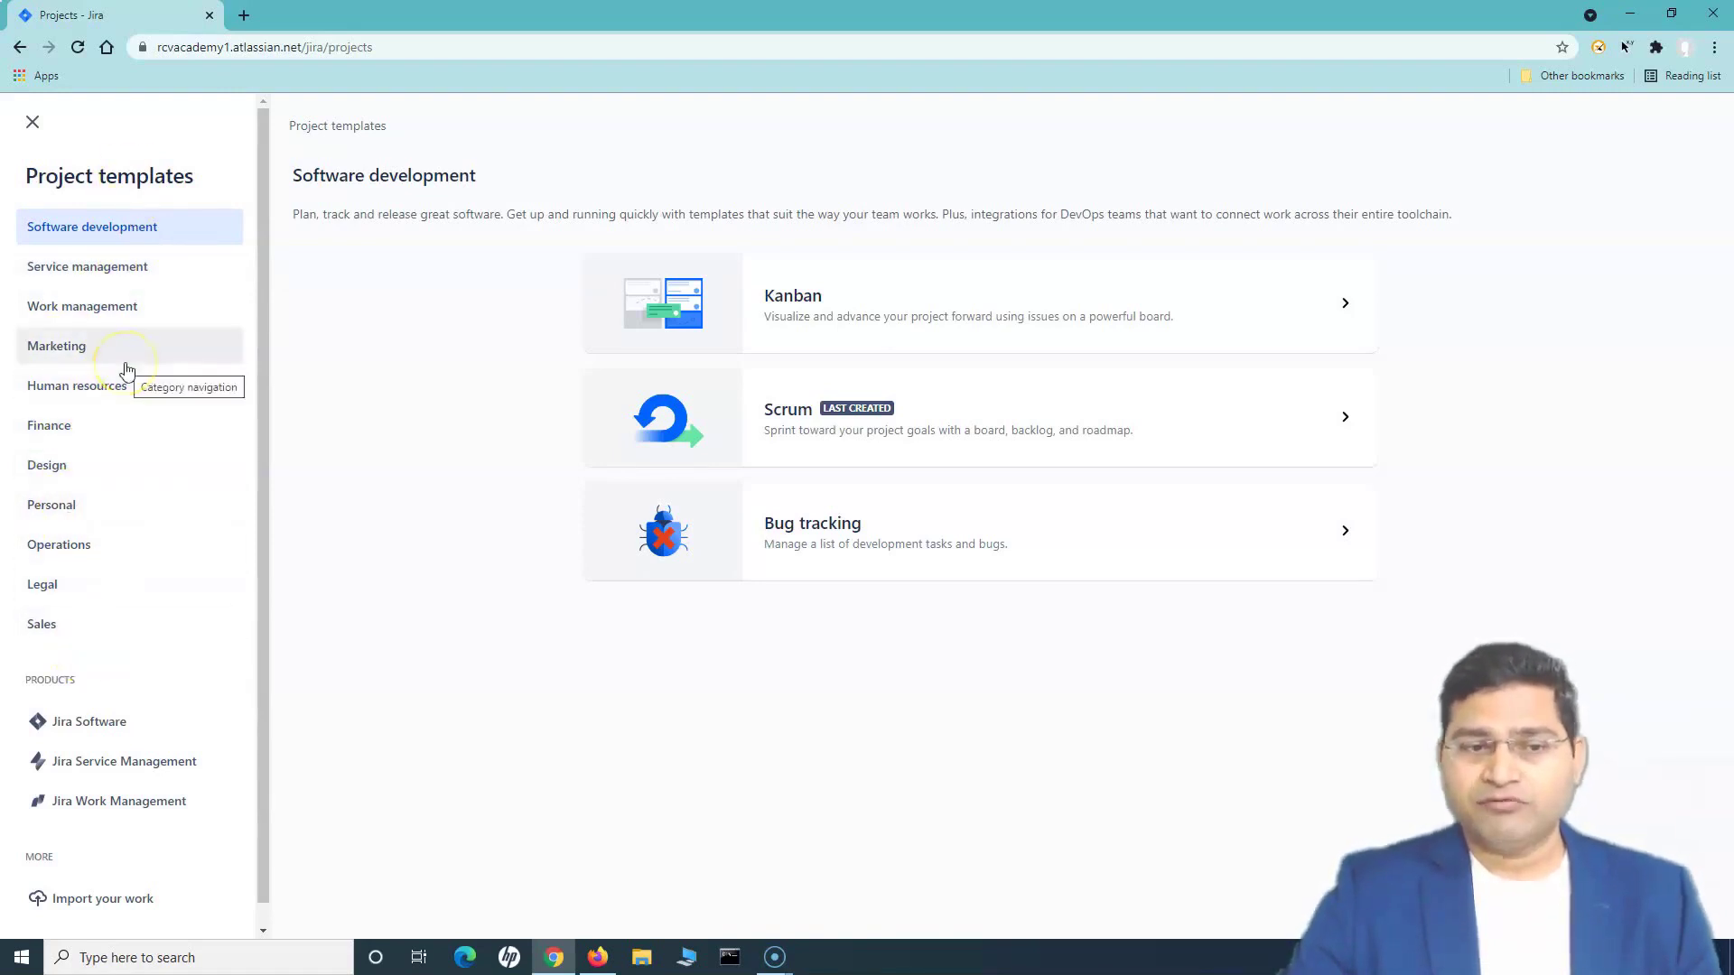
{"action": "scroll", "coordinate": [91, 560], "scroll_direction": "down", "scroll_amount": 1}
{"action": "scroll", "coordinate": [72, 407], "scroll_direction": "up", "scroll_amount": 1}
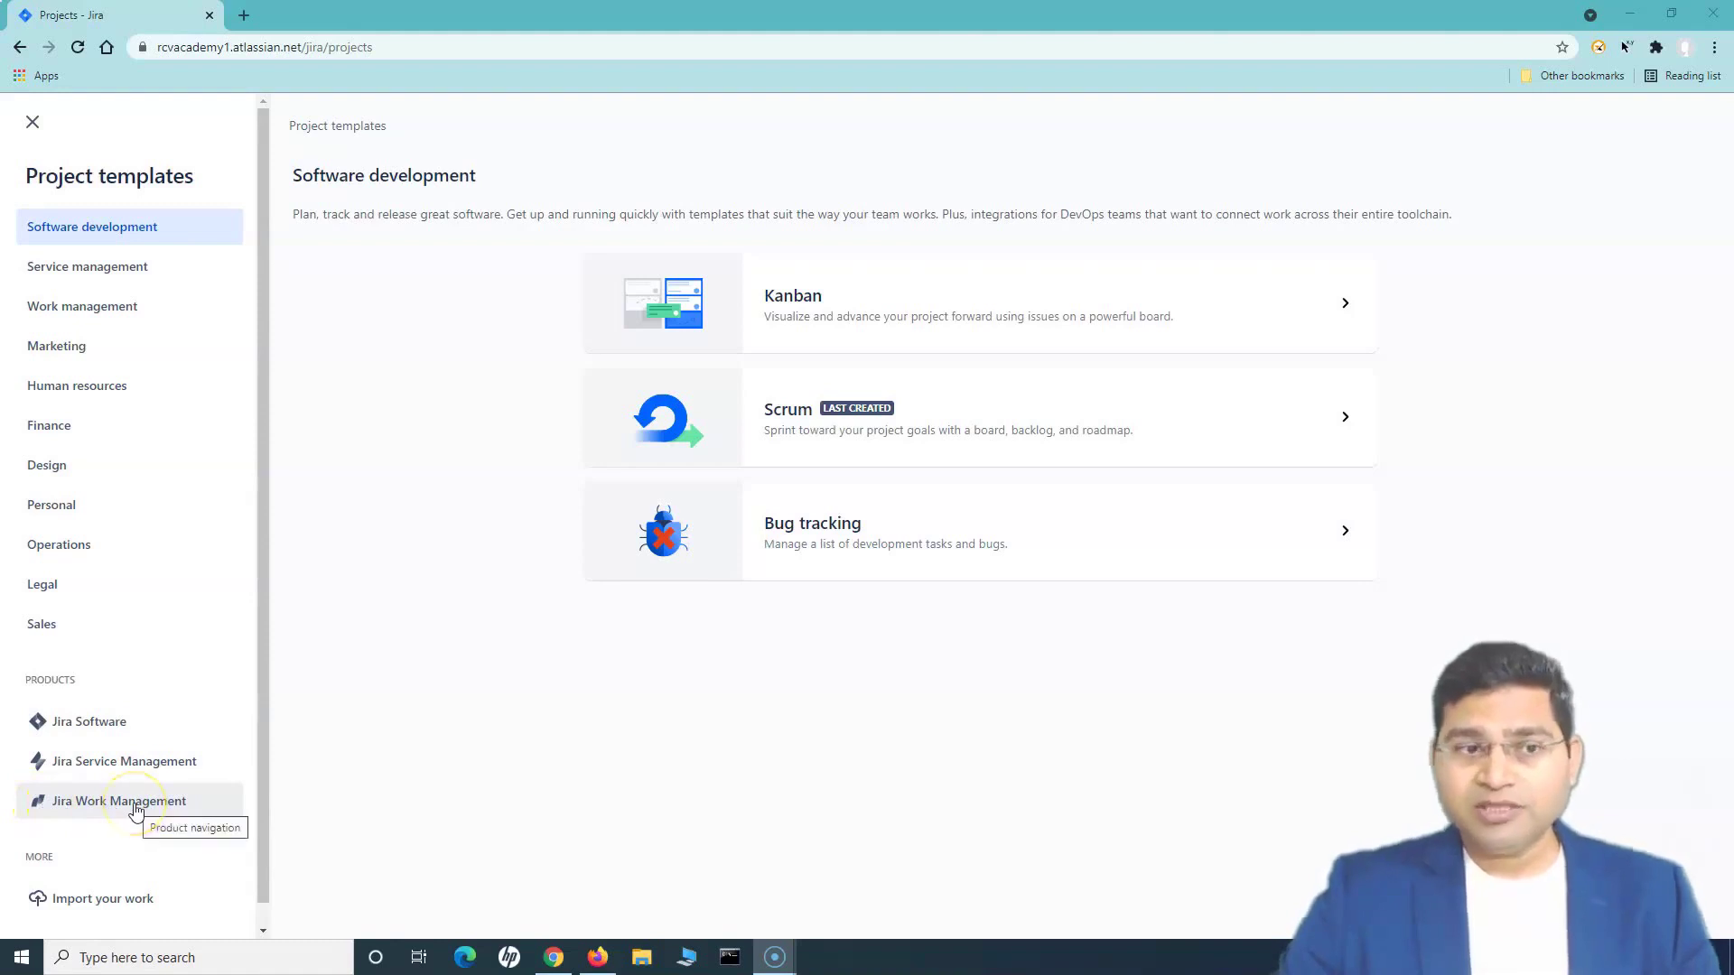
{"action": "left_click", "coordinate": [44, 859]}
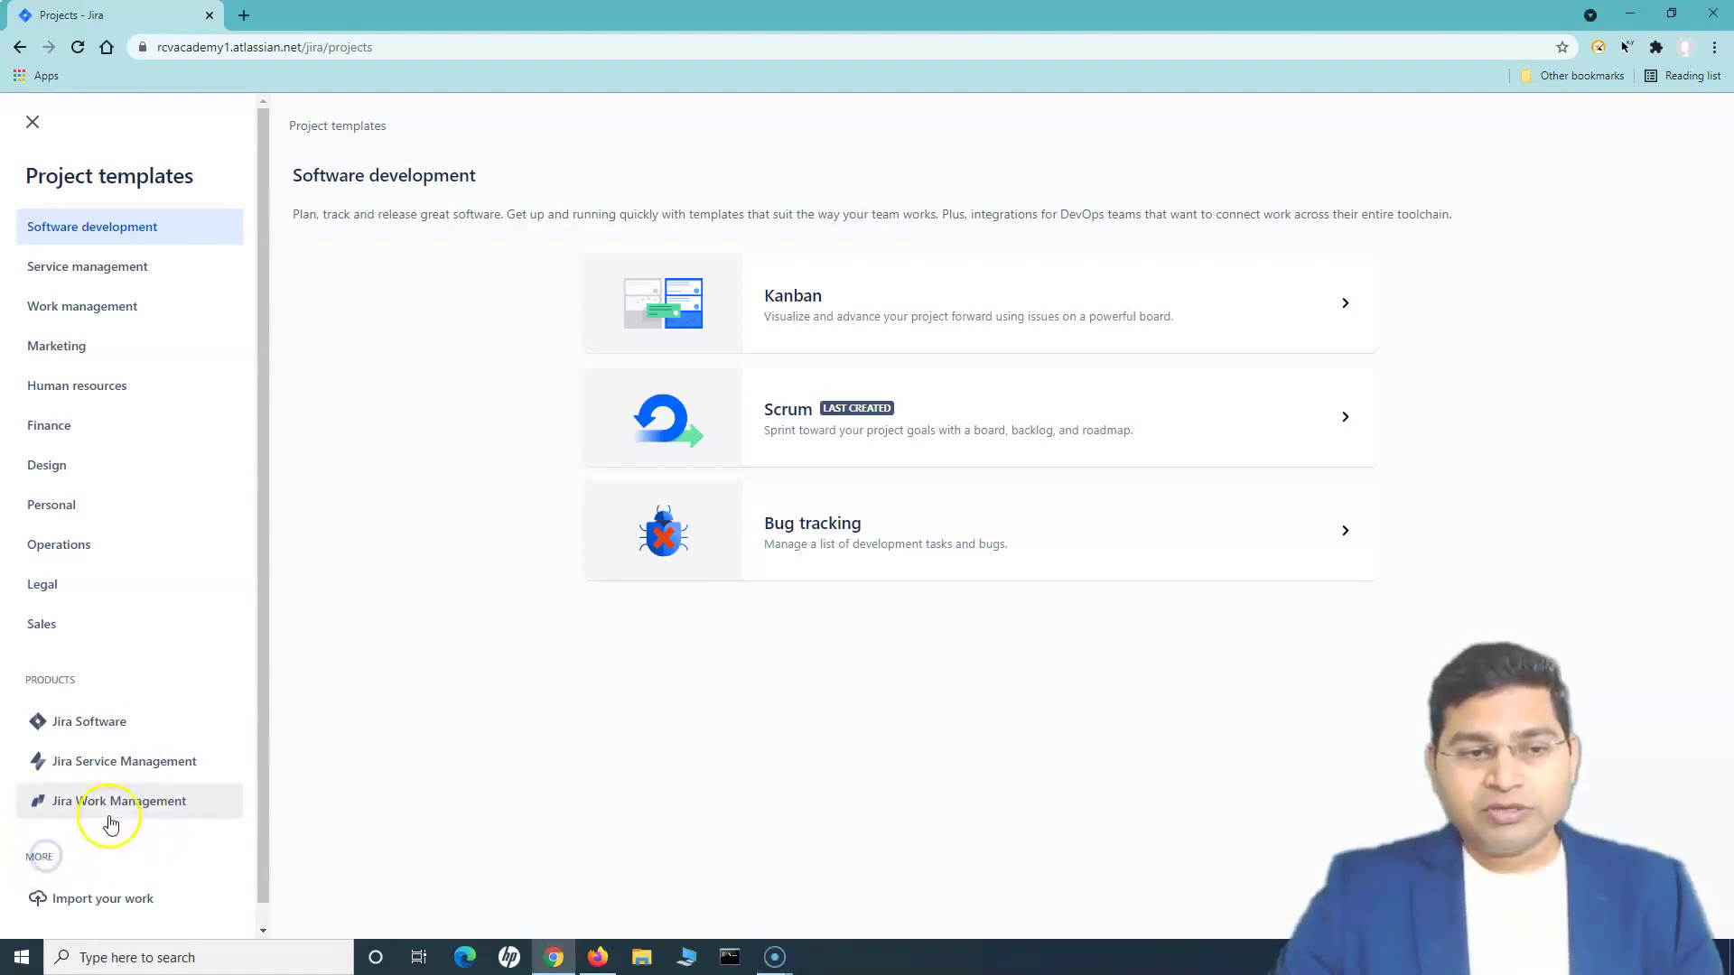
{"action": "scroll", "coordinate": [90, 812], "scroll_direction": "down", "scroll_amount": 1}
{"action": "scroll", "coordinate": [81, 831], "scroll_direction": "up", "scroll_amount": 1}
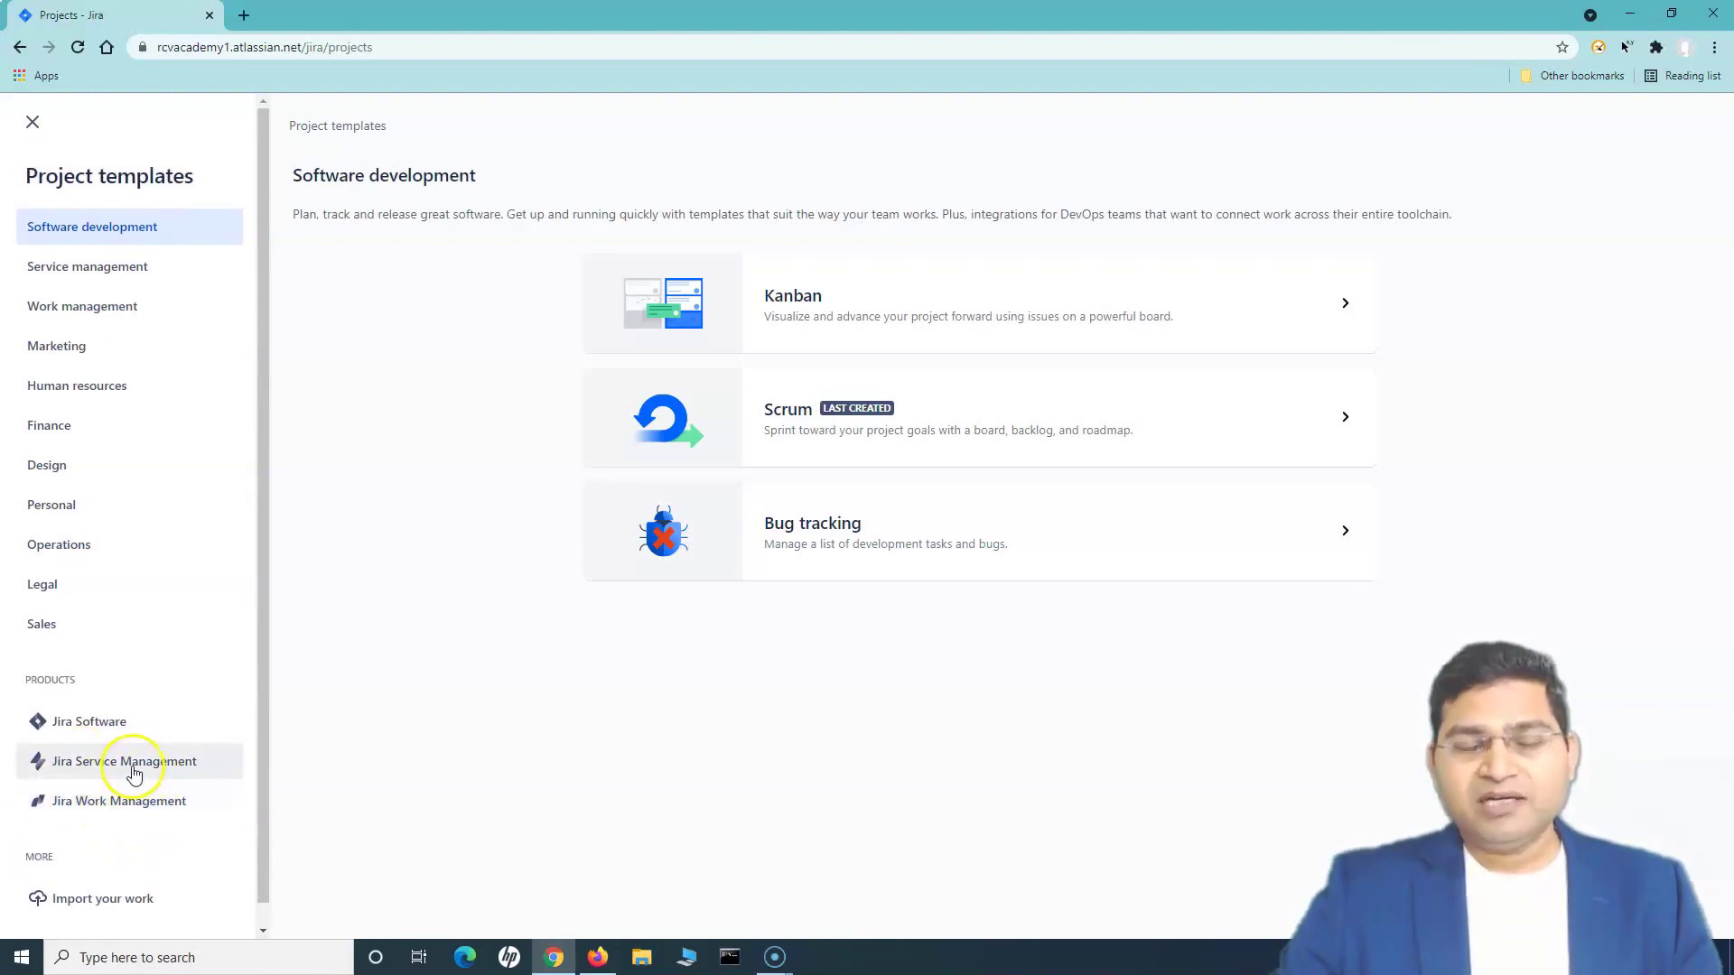
Step: Select Jira Work Management under Products and highlight its description text
{"action": "left_click", "coordinate": [125, 815]}
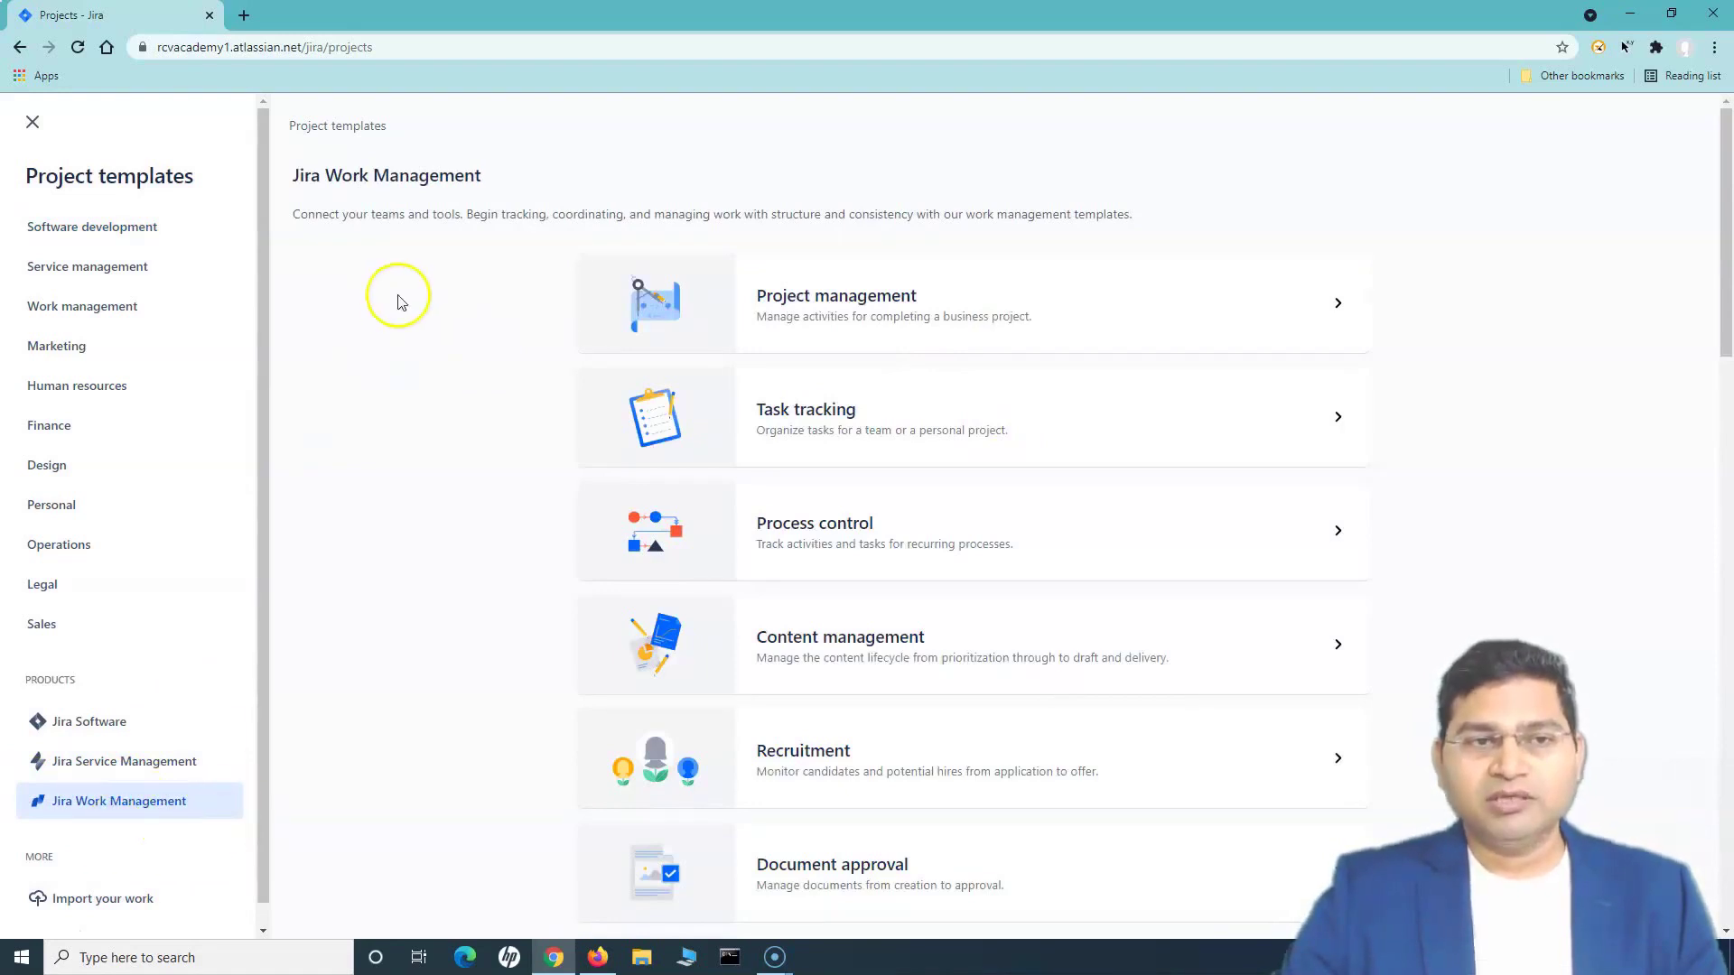
{"action": "left_click_drag", "start_coordinate": [311, 215], "coordinate": [487, 216]}
{"action": "left_click", "coordinate": [506, 218]}
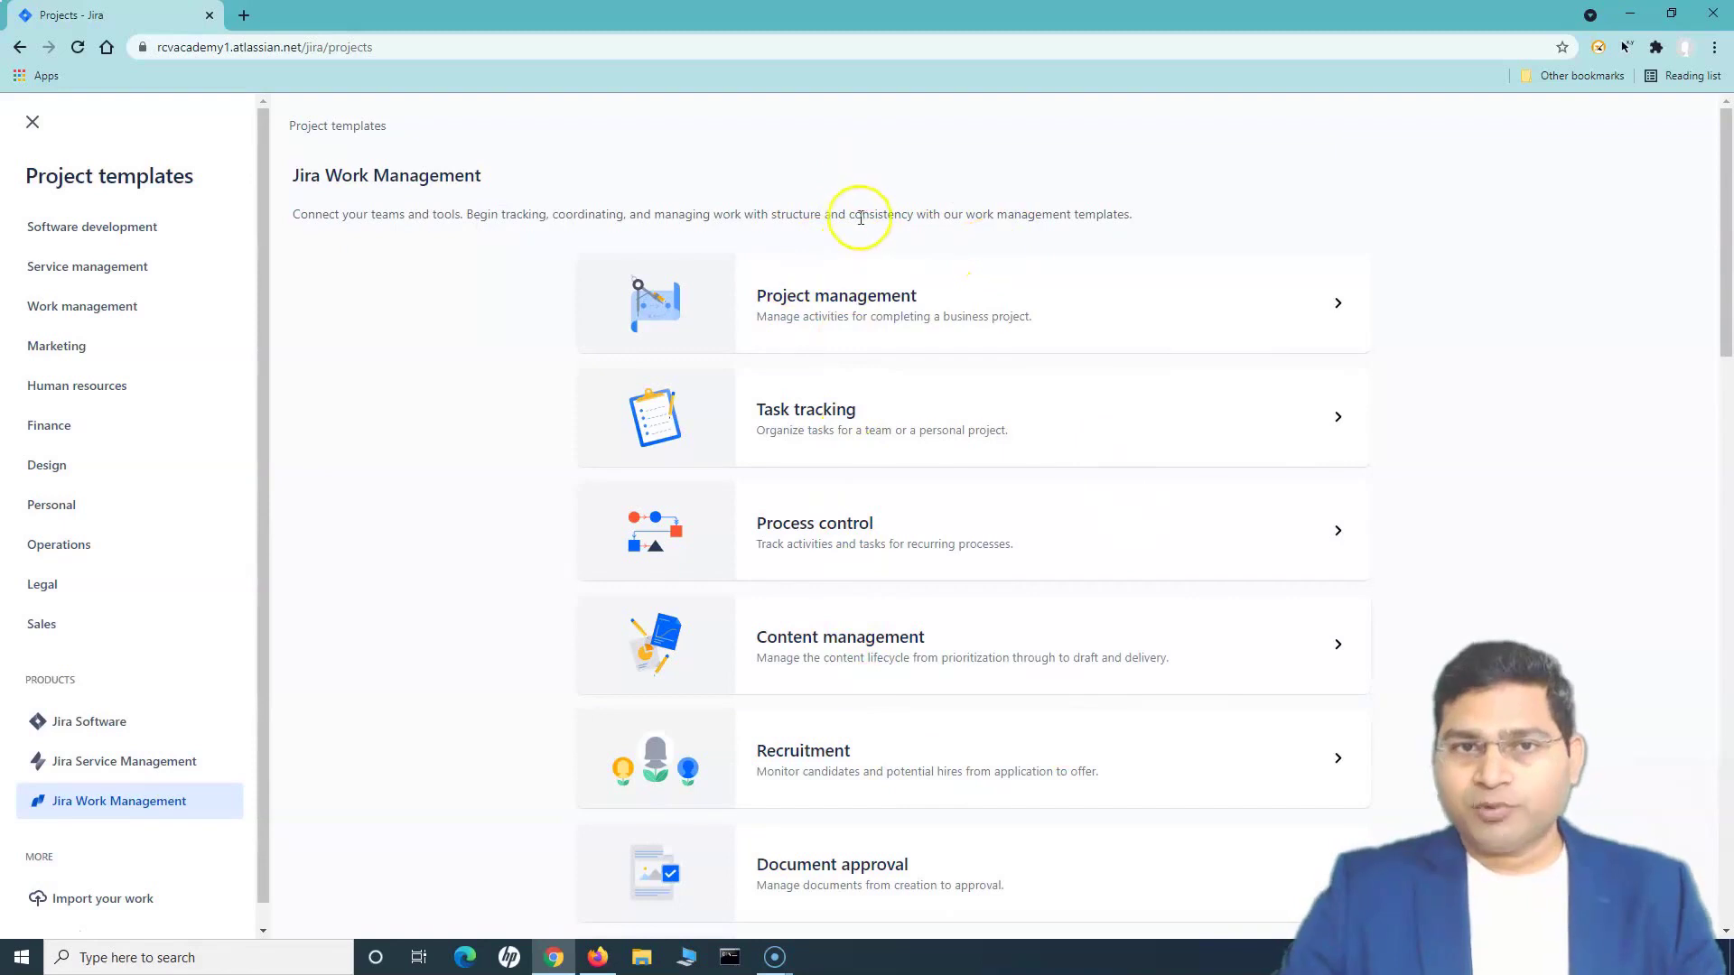
{"action": "left_click_drag", "start_coordinate": [857, 211], "coordinate": [1118, 214]}
{"action": "left_click", "coordinate": [1117, 214]}
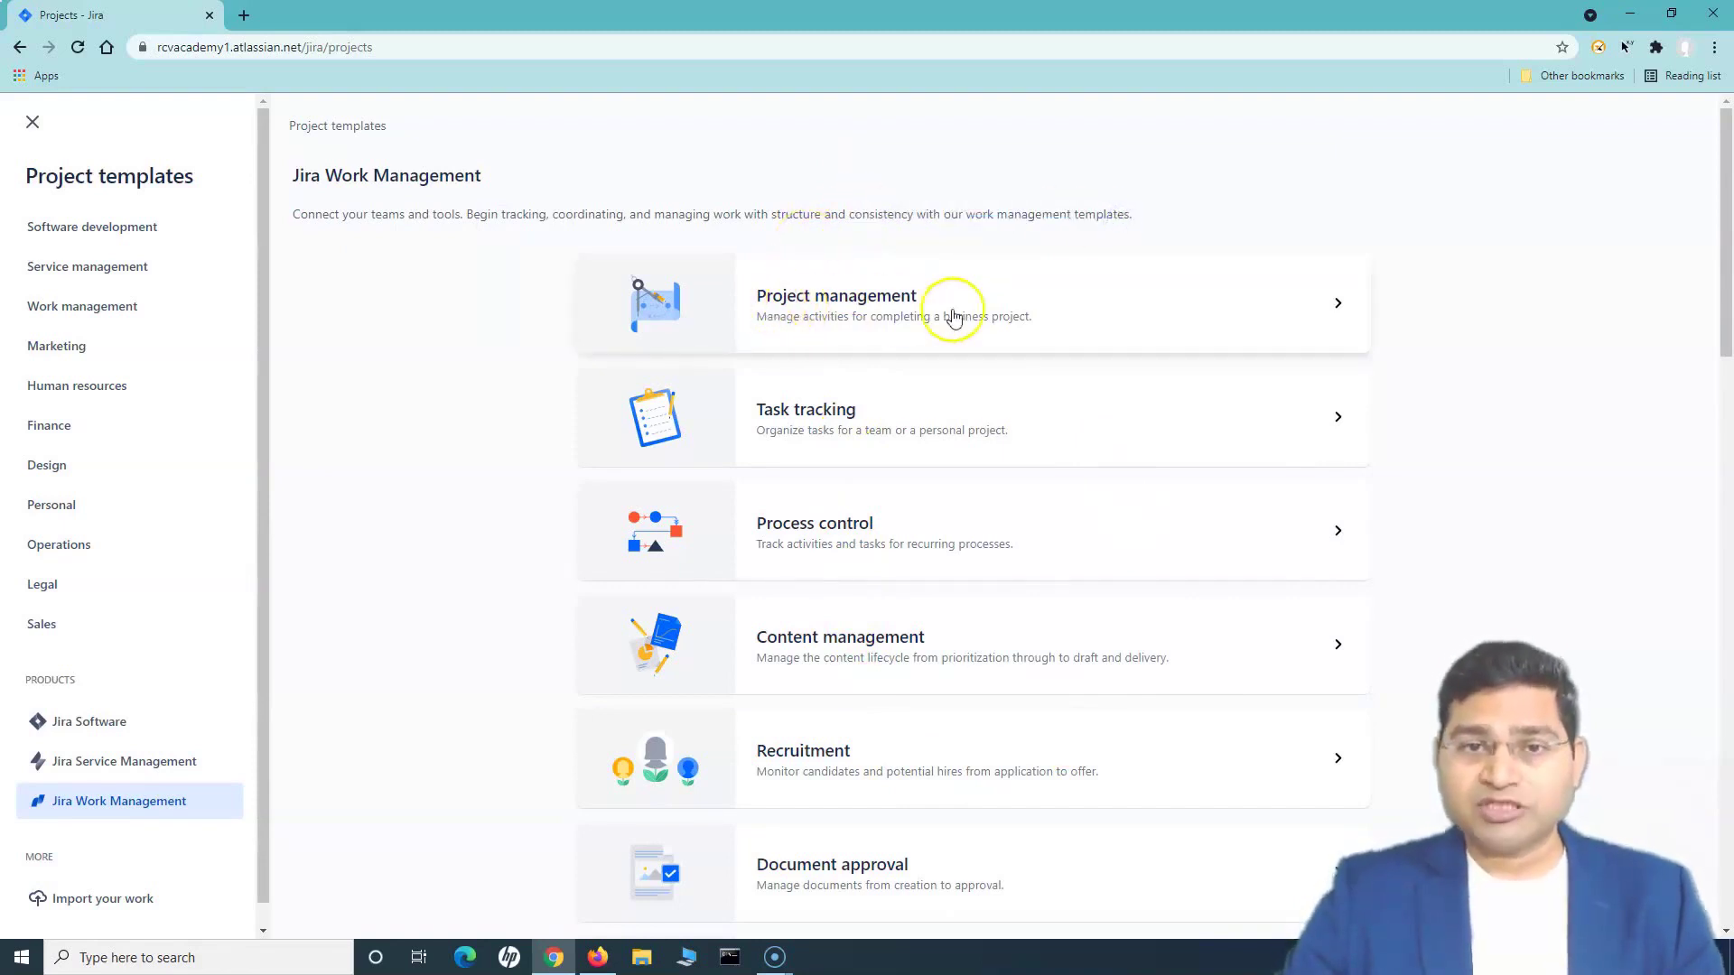
Step: Scroll the business templates and open the New employee onboarding template
{"action": "scroll", "coordinate": [816, 437], "scroll_direction": "down", "scroll_amount": 3}
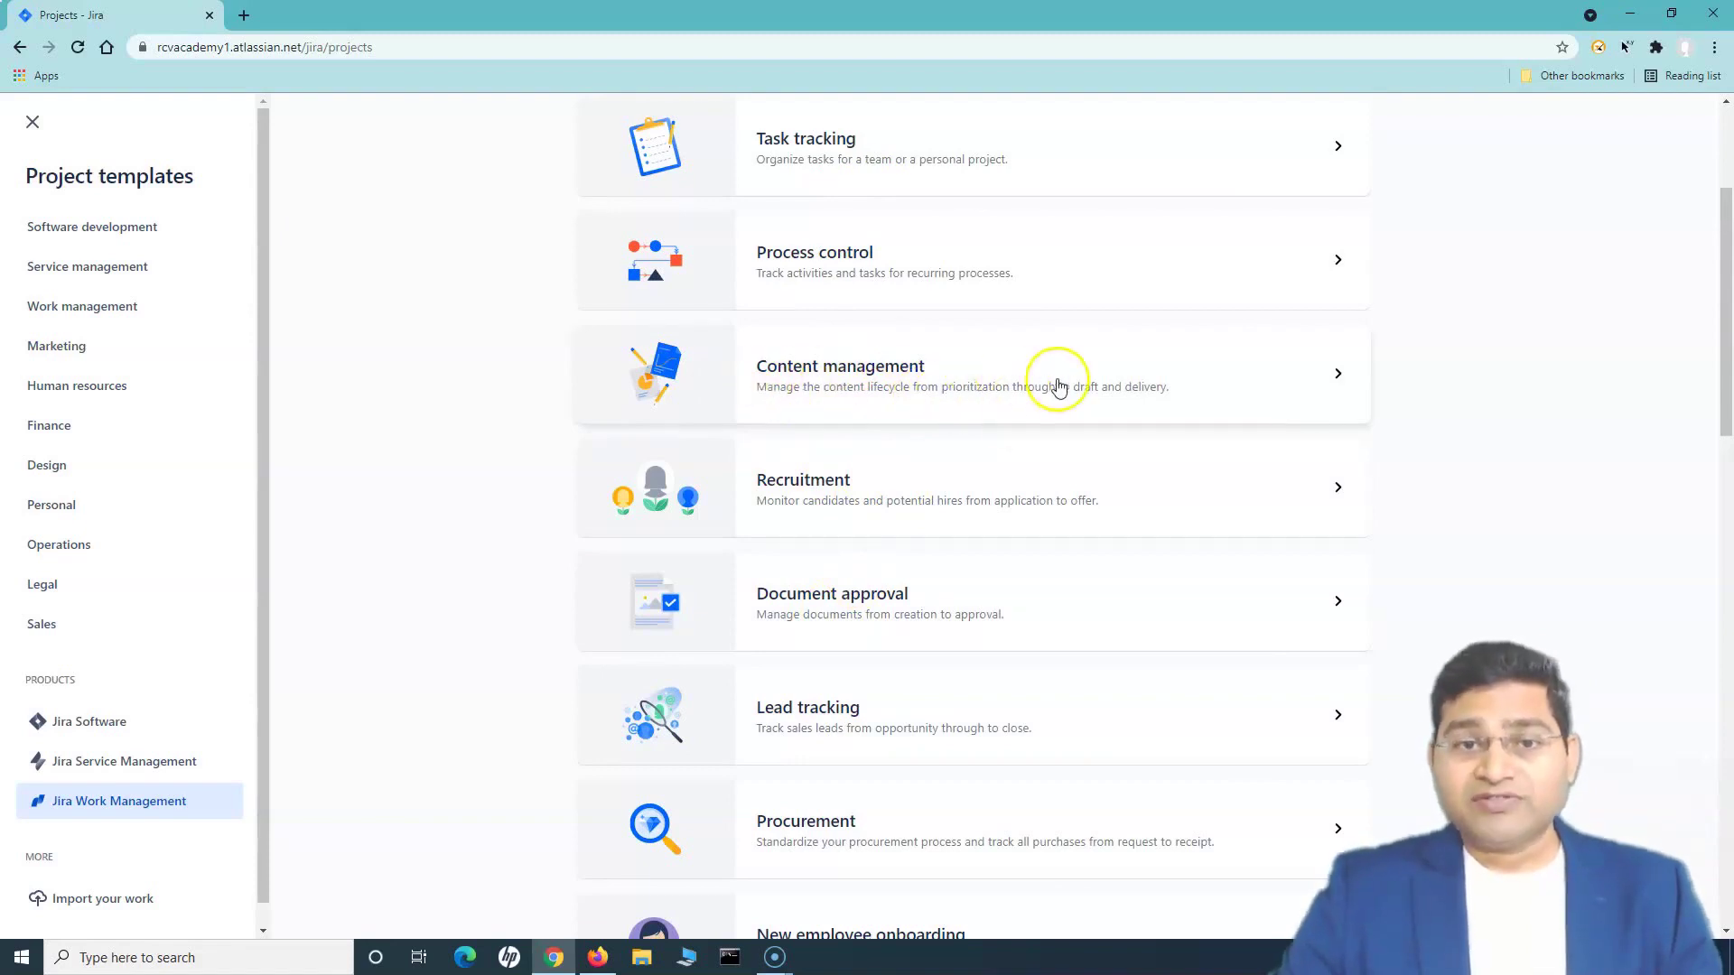
{"action": "scroll", "coordinate": [934, 549], "scroll_direction": "down", "scroll_amount": 1}
{"action": "scroll", "coordinate": [934, 549], "scroll_direction": "down", "scroll_amount": 2}
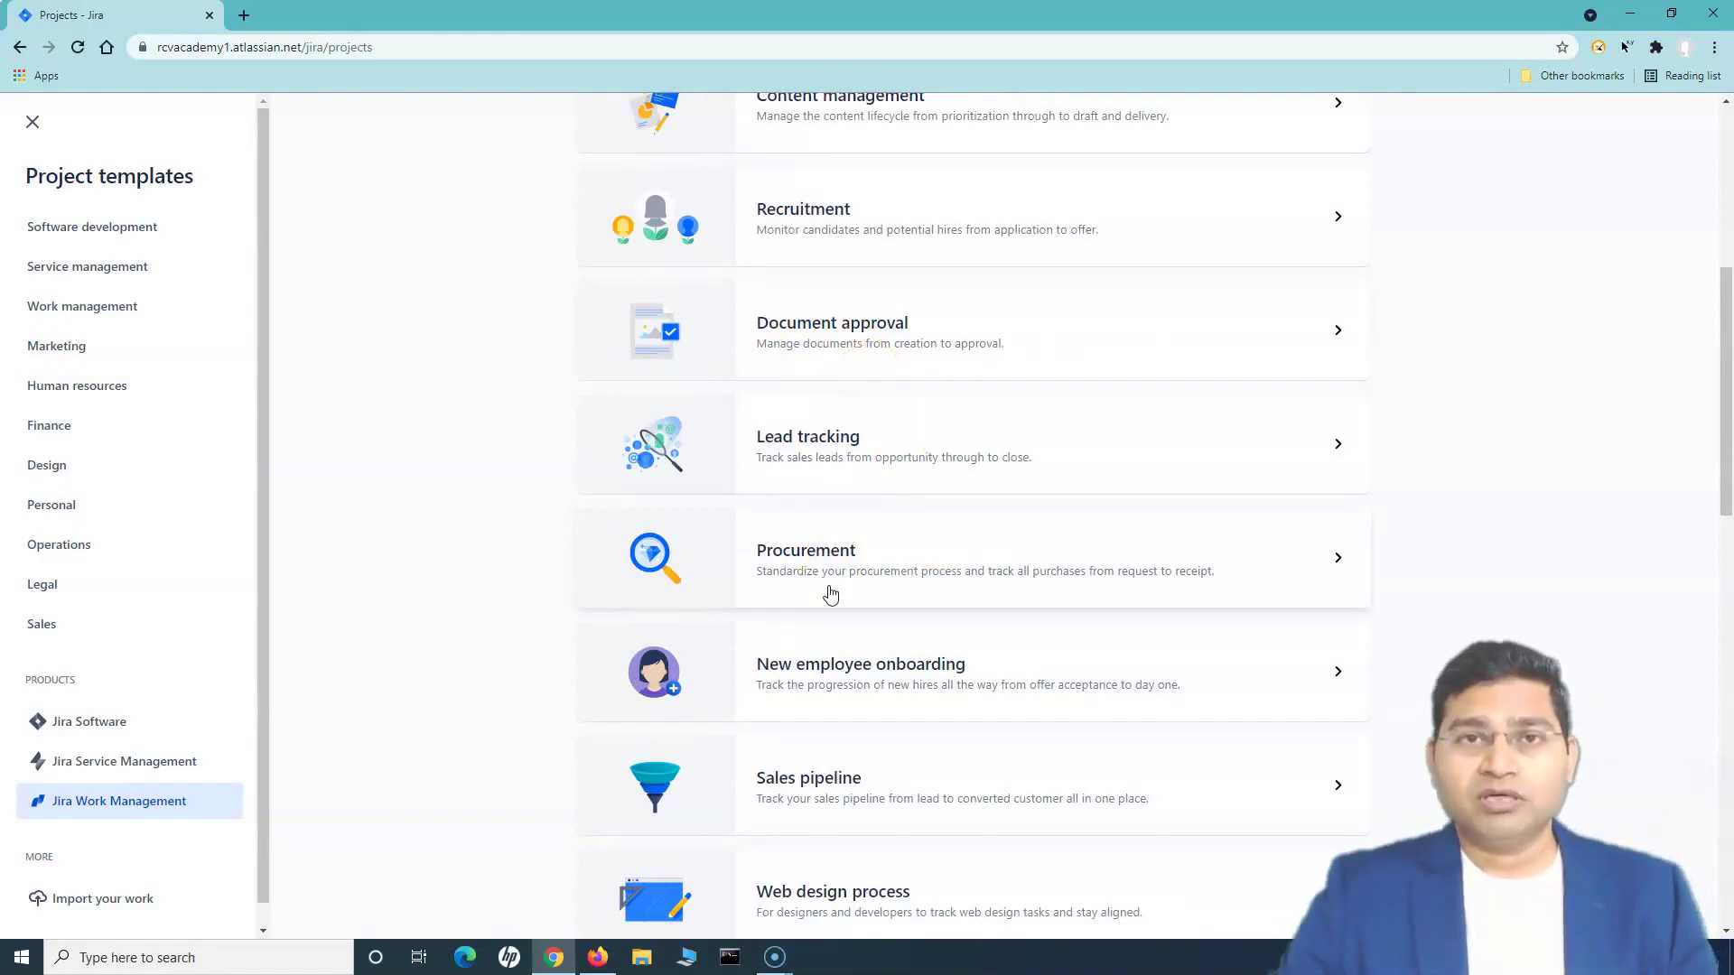
{"action": "left_click", "coordinate": [855, 578]}
{"action": "scroll", "coordinate": [855, 578], "scroll_direction": "down", "scroll_amount": 1}
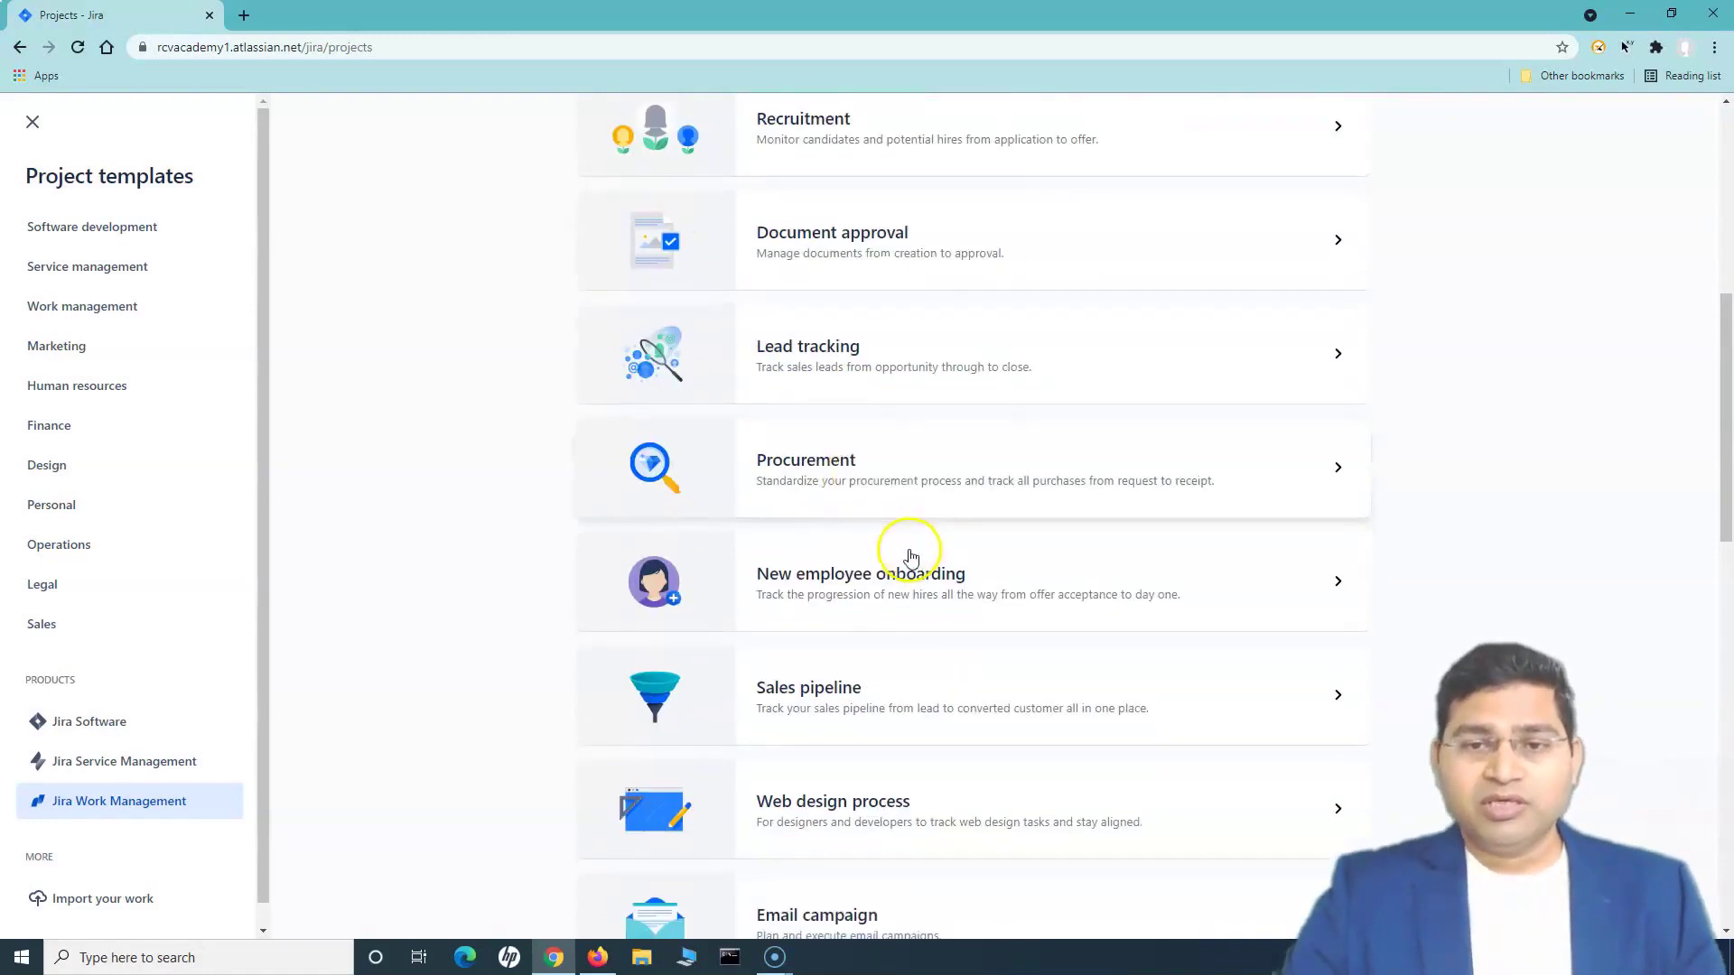
{"action": "left_click", "coordinate": [897, 601]}
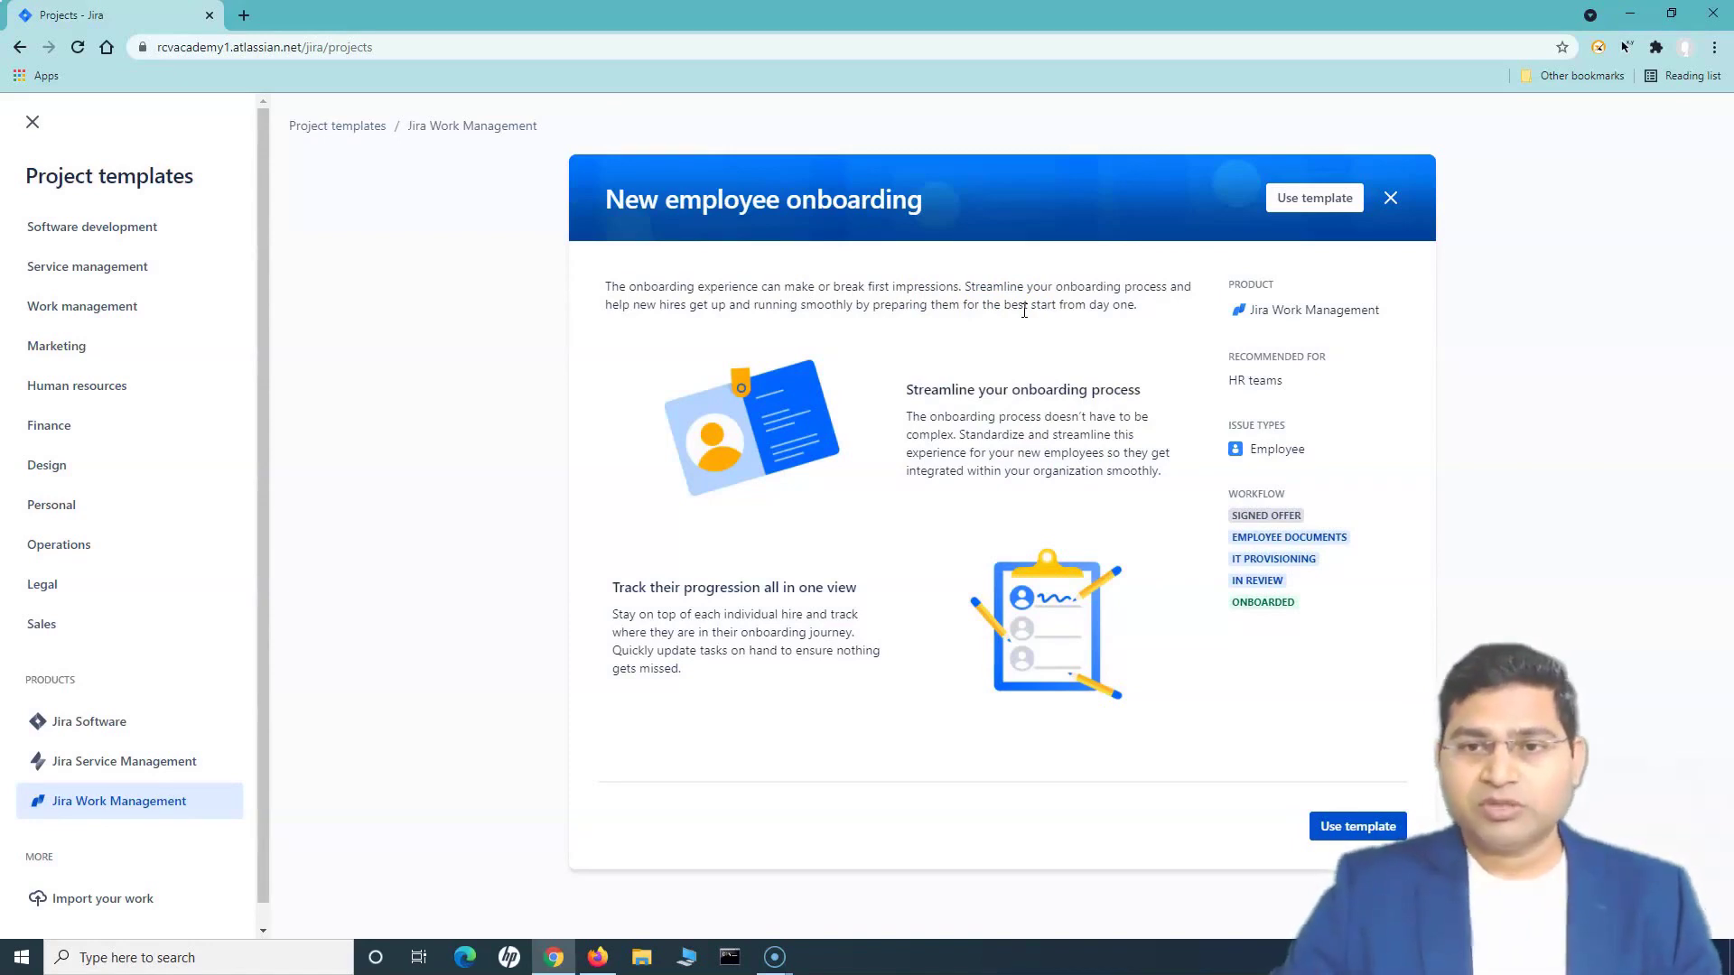
Step: Review the New employee onboarding template's HR recommendation and workflow, then close its details
{"action": "left_click", "coordinate": [1291, 599]}
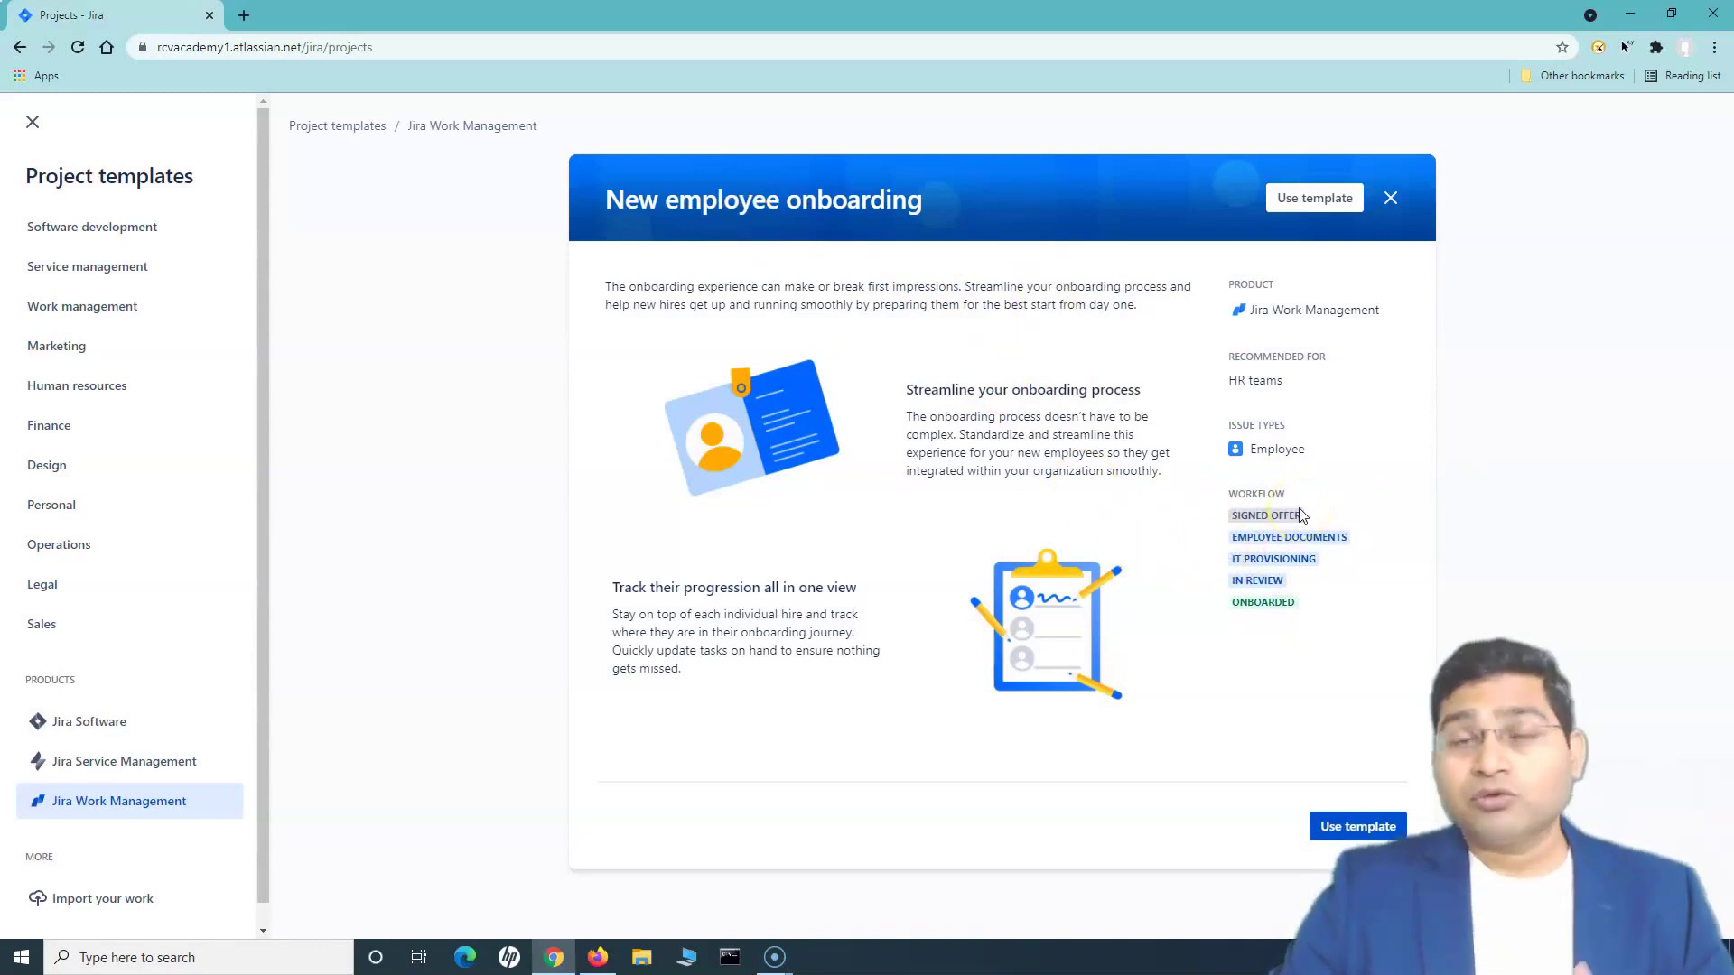
{"action": "left_click", "coordinate": [1397, 198]}
Step: Scroll the template gallery to show Process control, Recruitment and Personal task planner
{"action": "scroll", "coordinate": [929, 665], "scroll_direction": "down", "scroll_amount": 13}
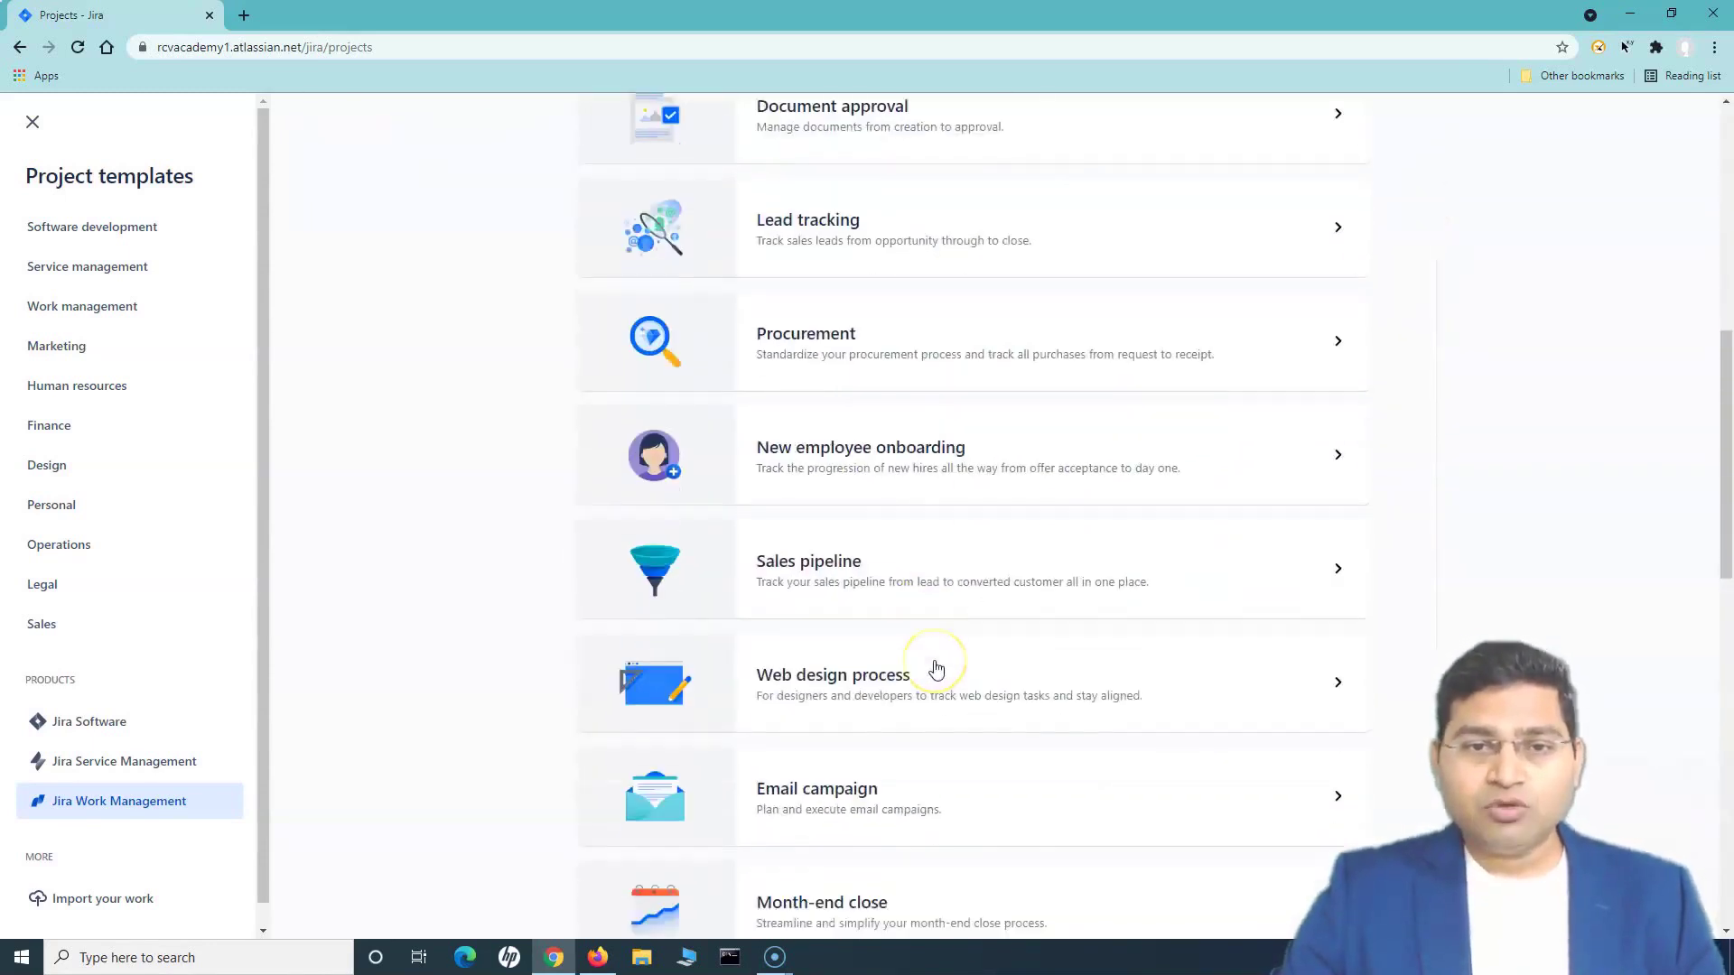
{"action": "scroll", "coordinate": [934, 657], "scroll_direction": "up", "scroll_amount": 4}
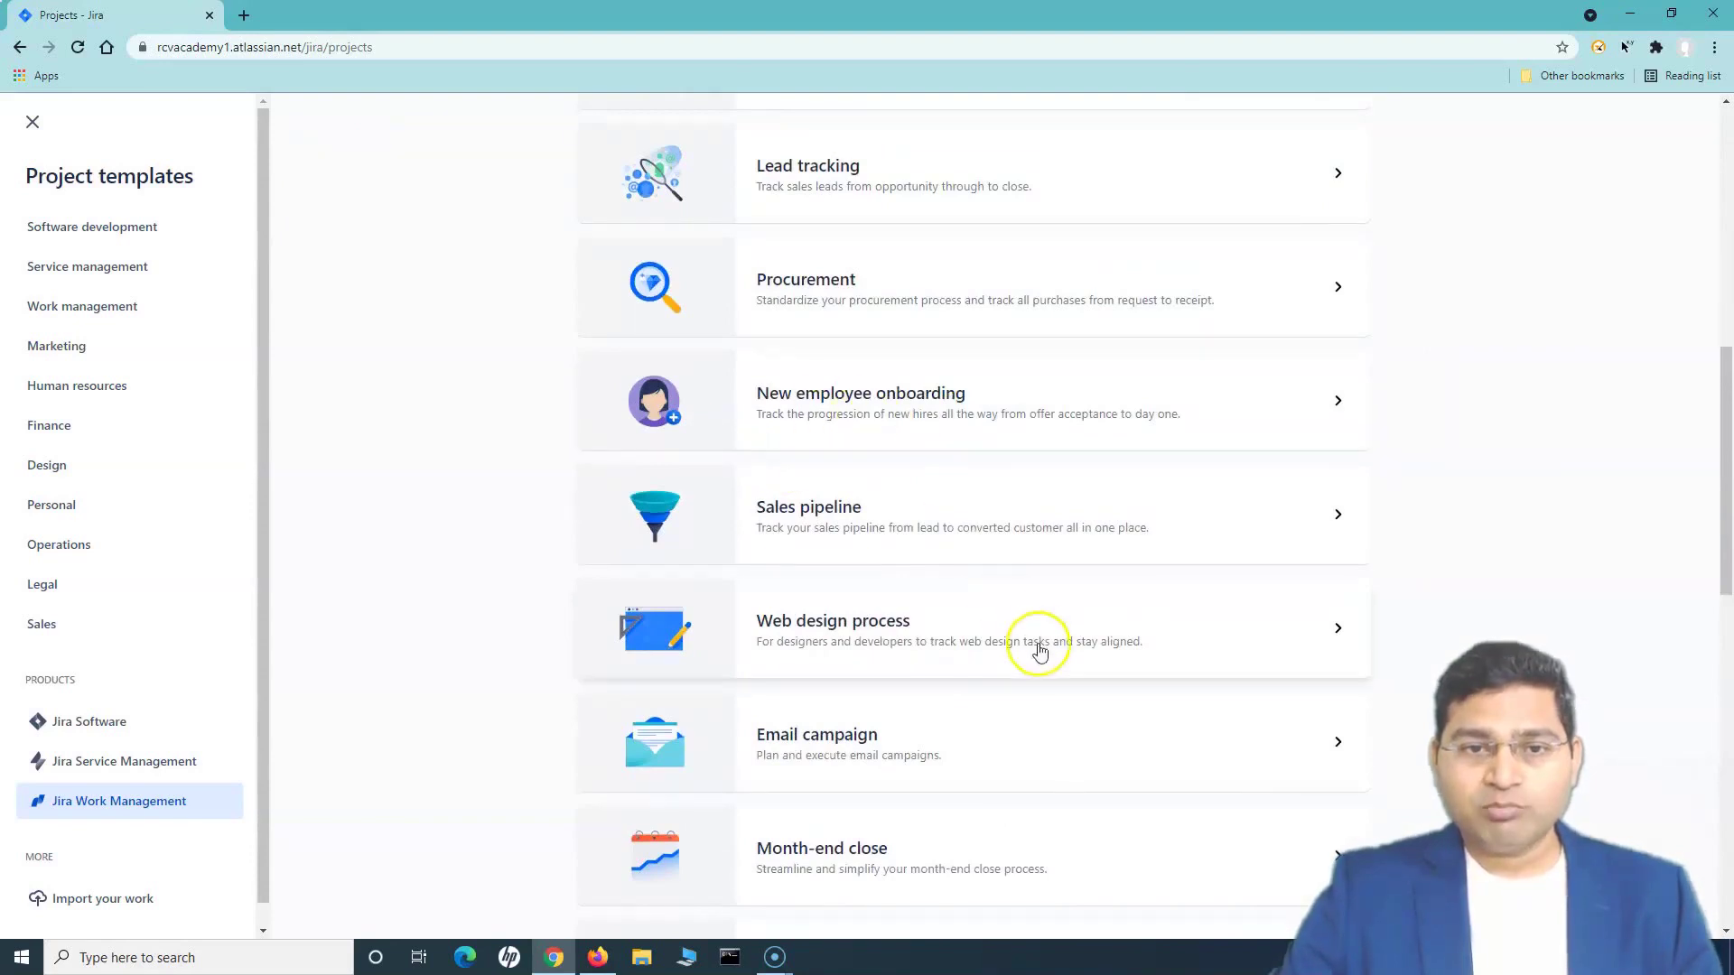
{"action": "scroll", "coordinate": [955, 573], "scroll_direction": "down", "scroll_amount": 7}
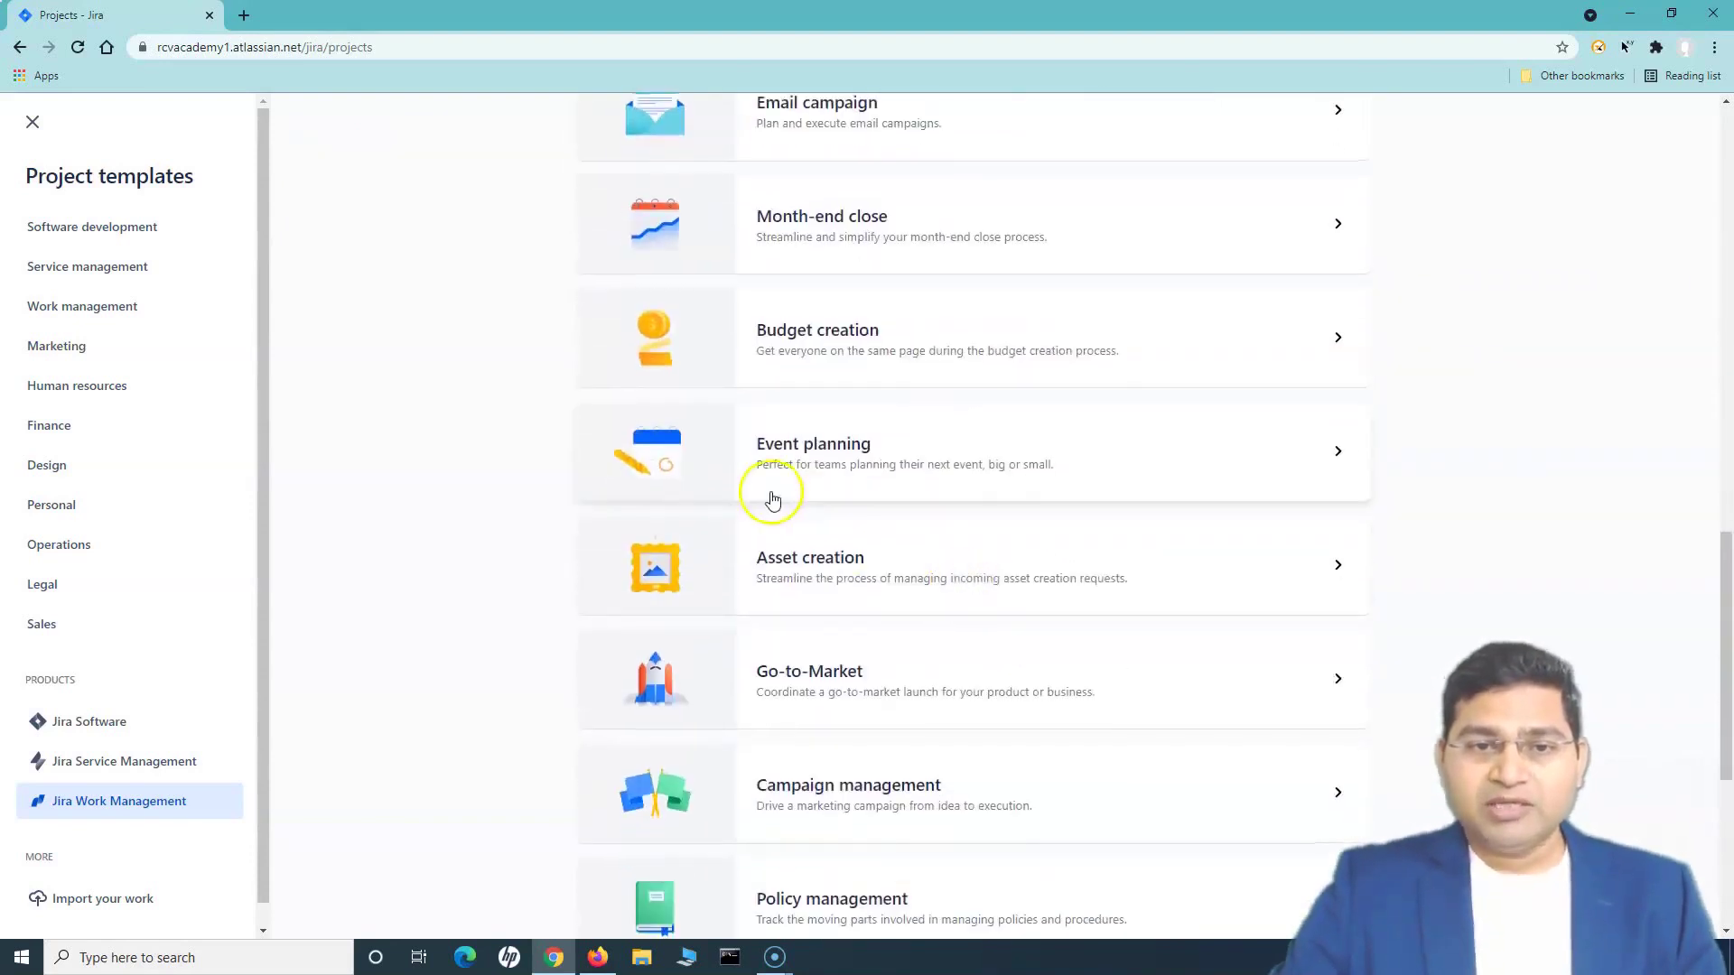
{"action": "scroll", "coordinate": [1011, 623], "scroll_direction": "down", "scroll_amount": 5}
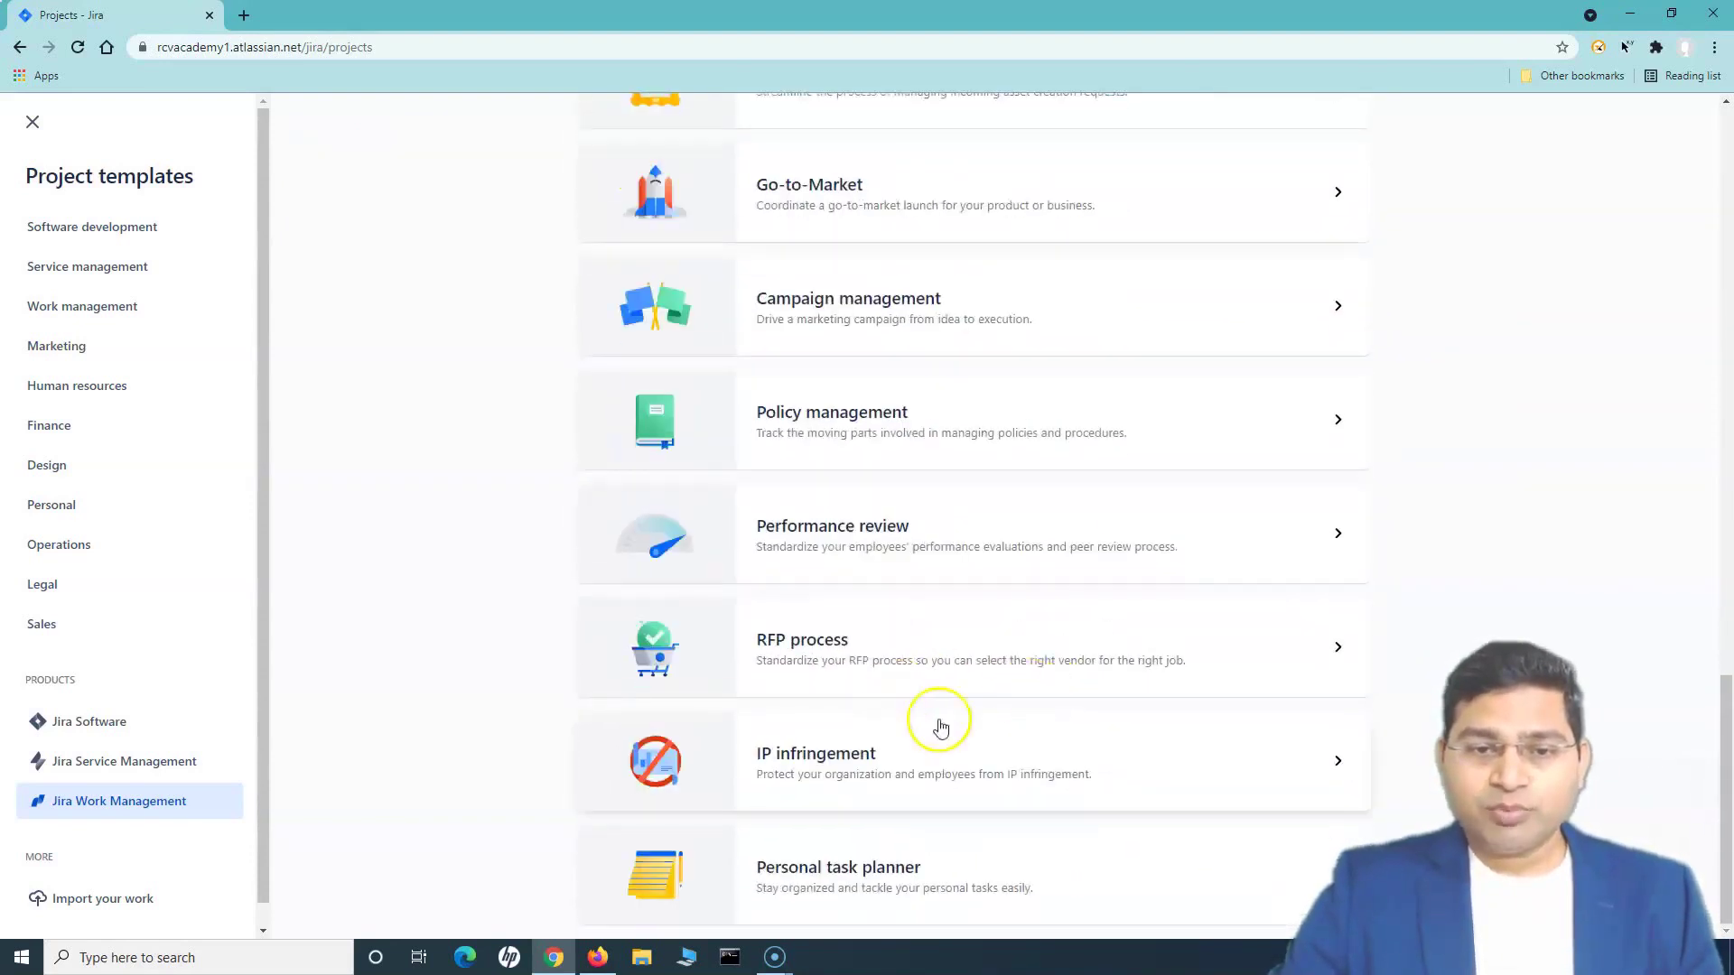
{"action": "scroll", "coordinate": [952, 675], "scroll_direction": "up", "scroll_amount": 7}
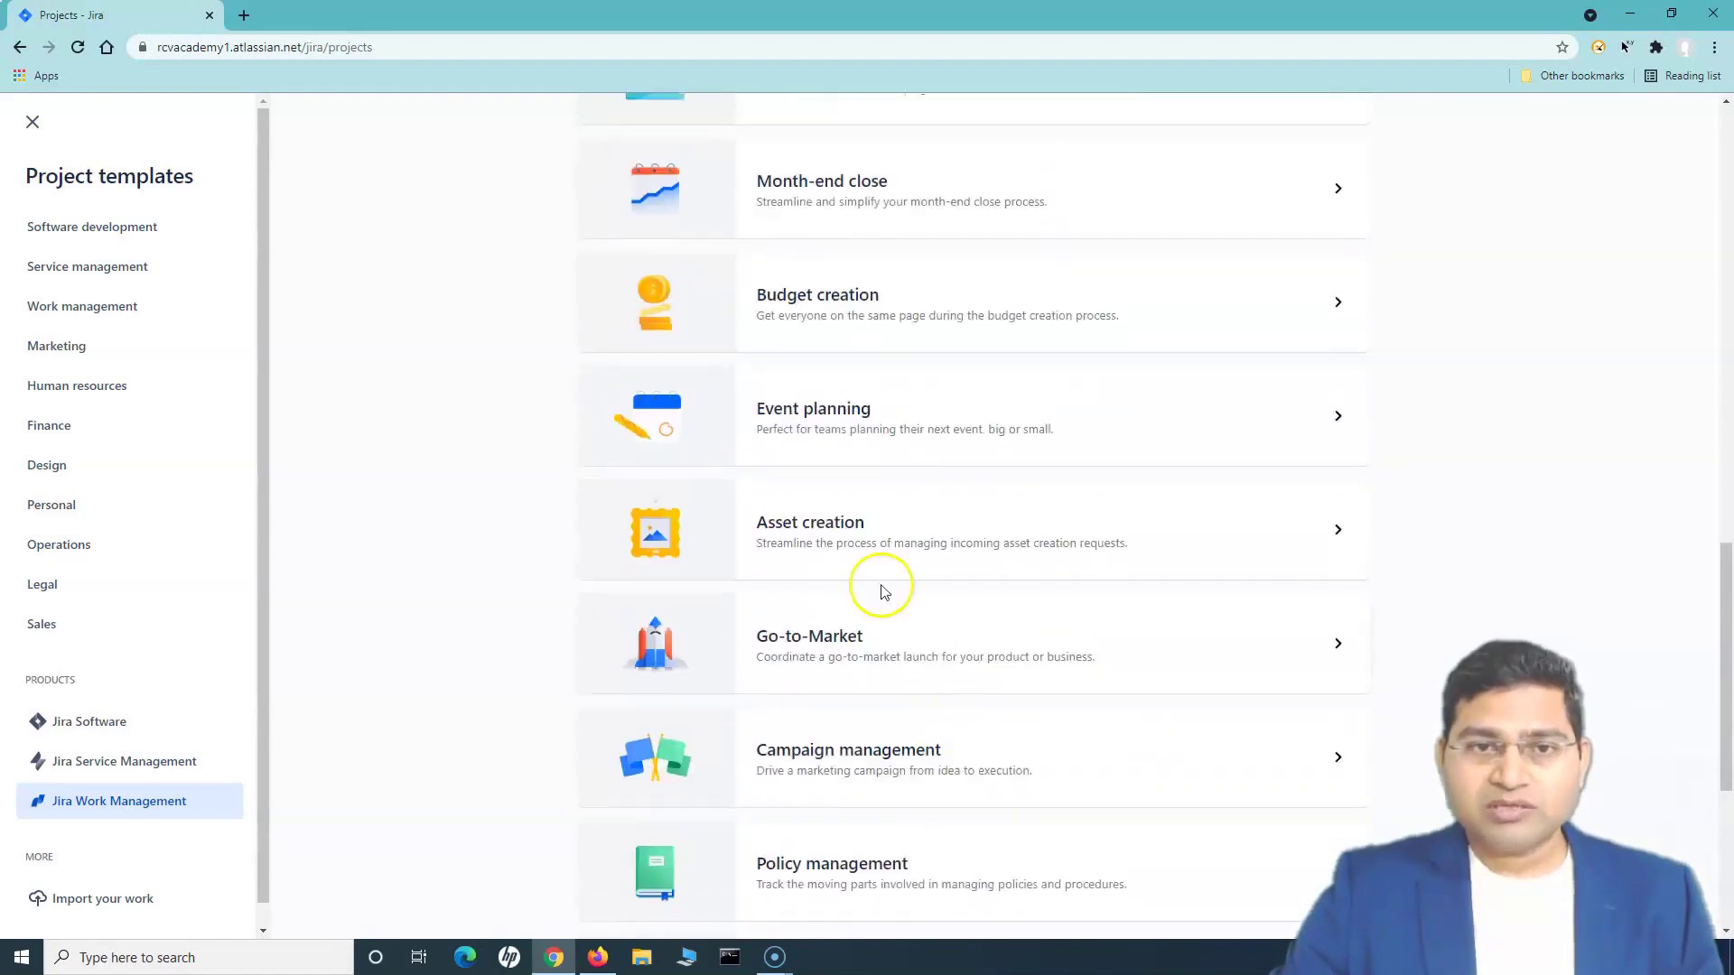
{"action": "scroll", "coordinate": [883, 589], "scroll_direction": "up", "scroll_amount": 6}
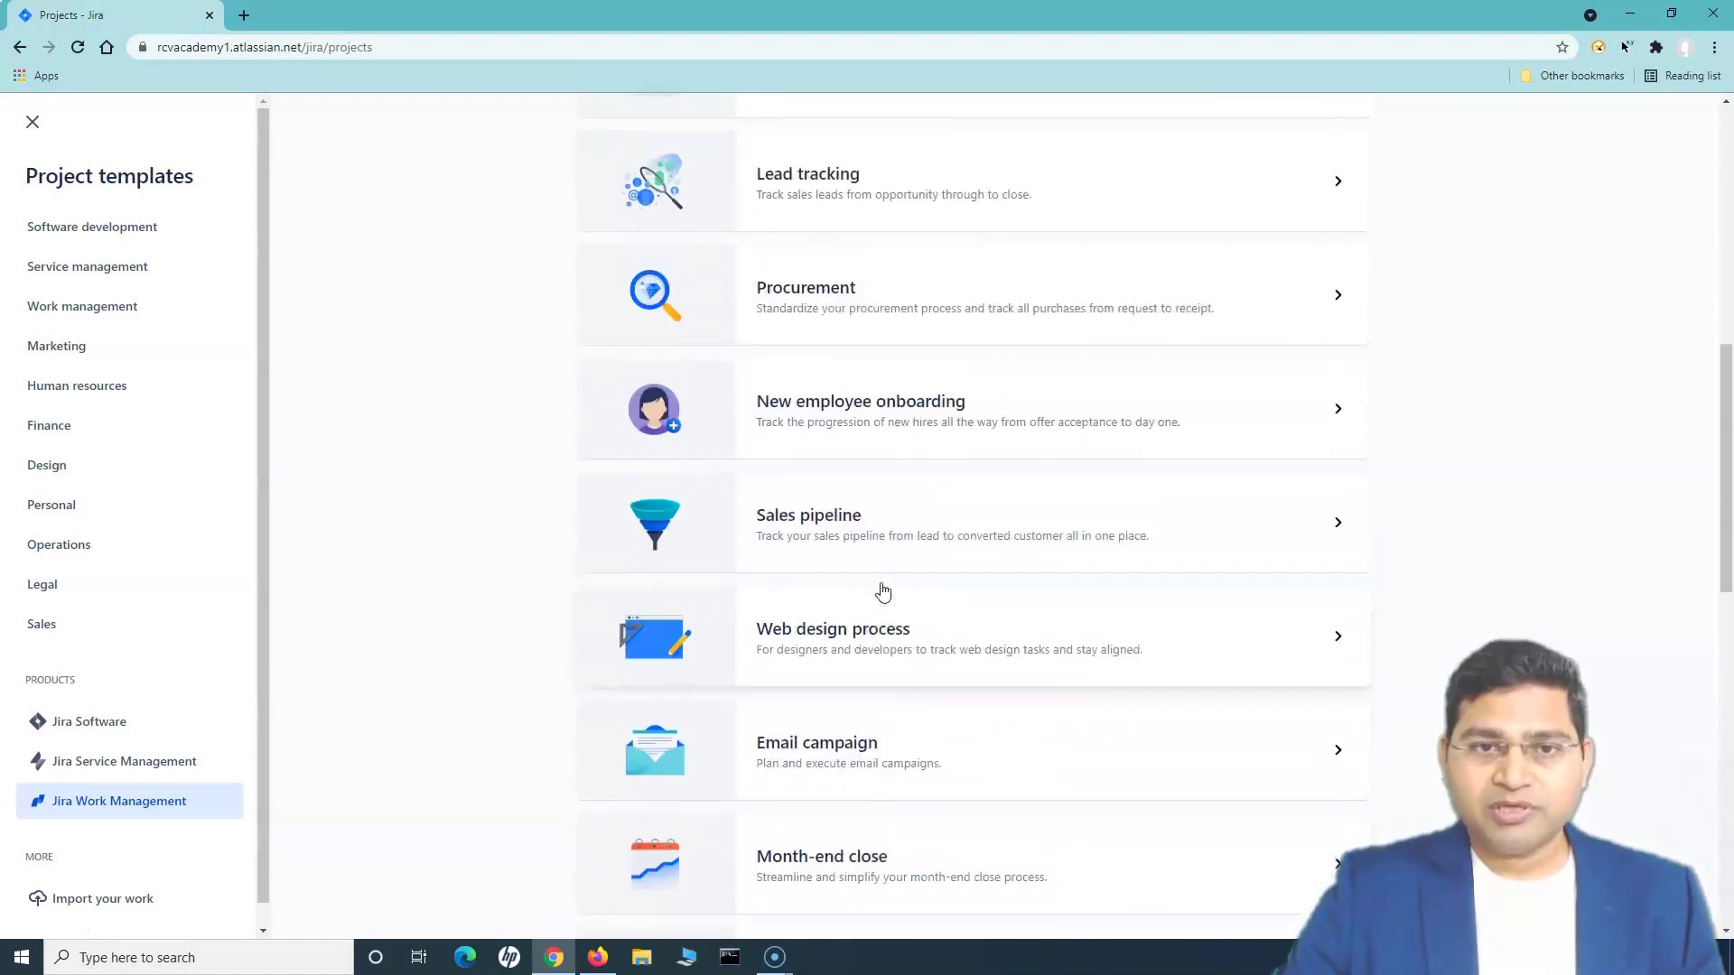
{"action": "scroll", "coordinate": [915, 521], "scroll_direction": "up", "scroll_amount": 4}
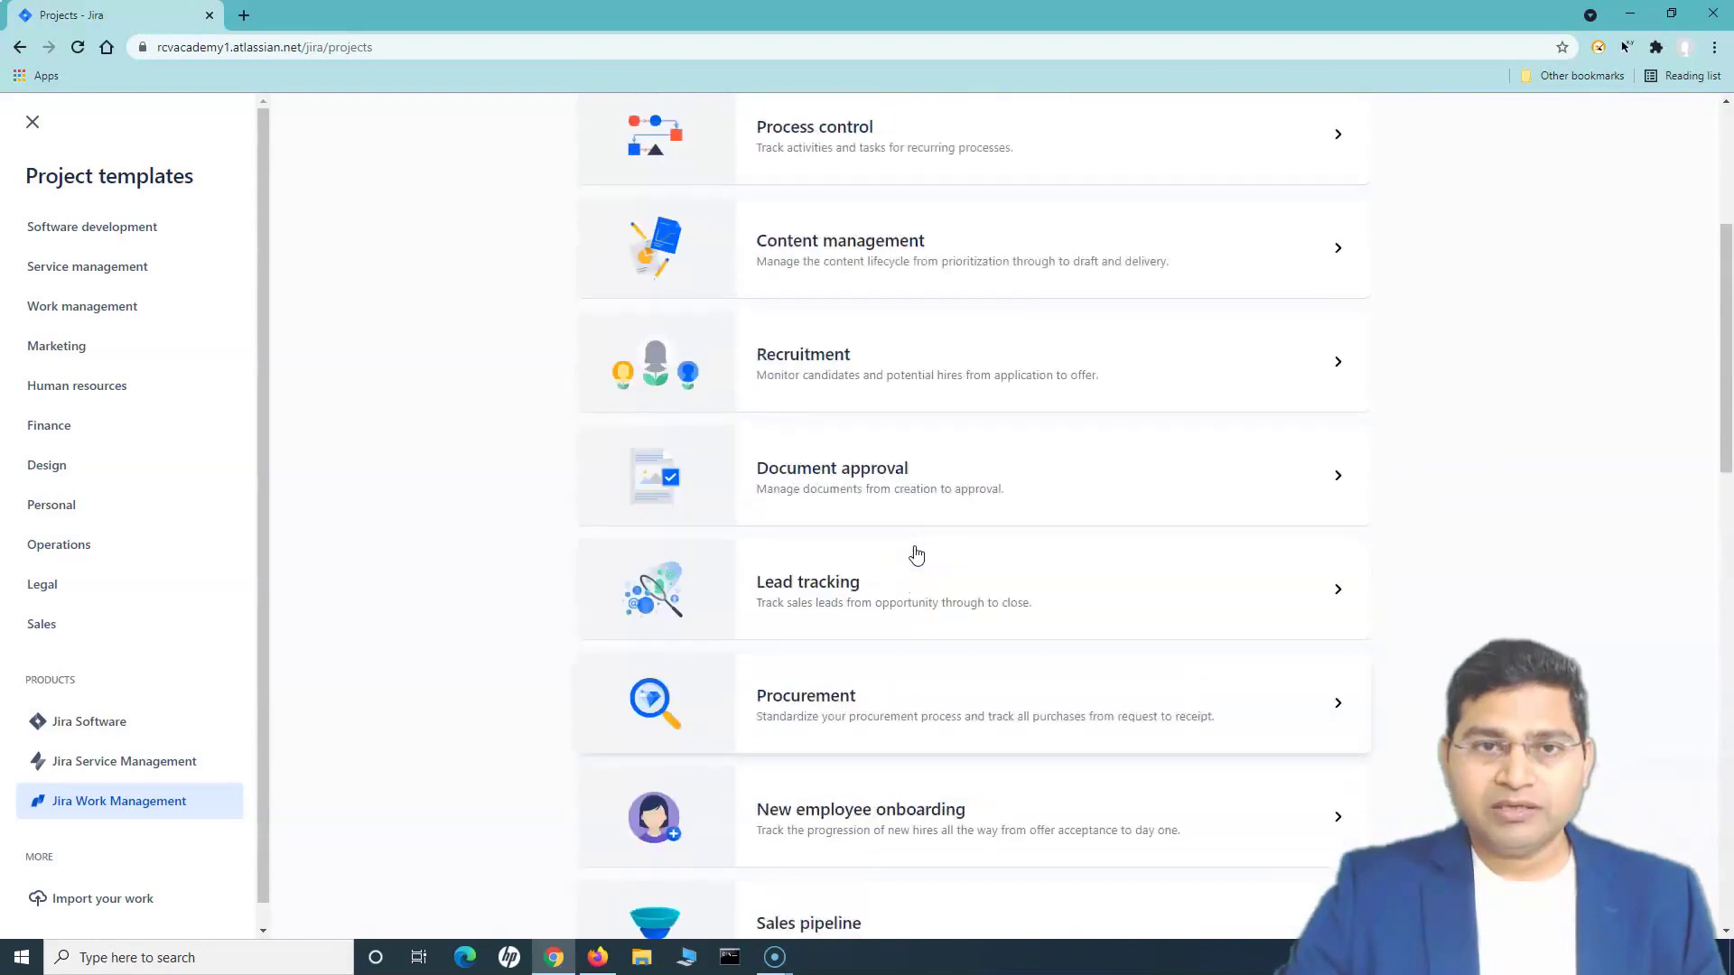
Step: Open the Recruitment template details and highlight its workflow stages from Applications to Rejected
{"action": "left_click", "coordinate": [864, 366]}
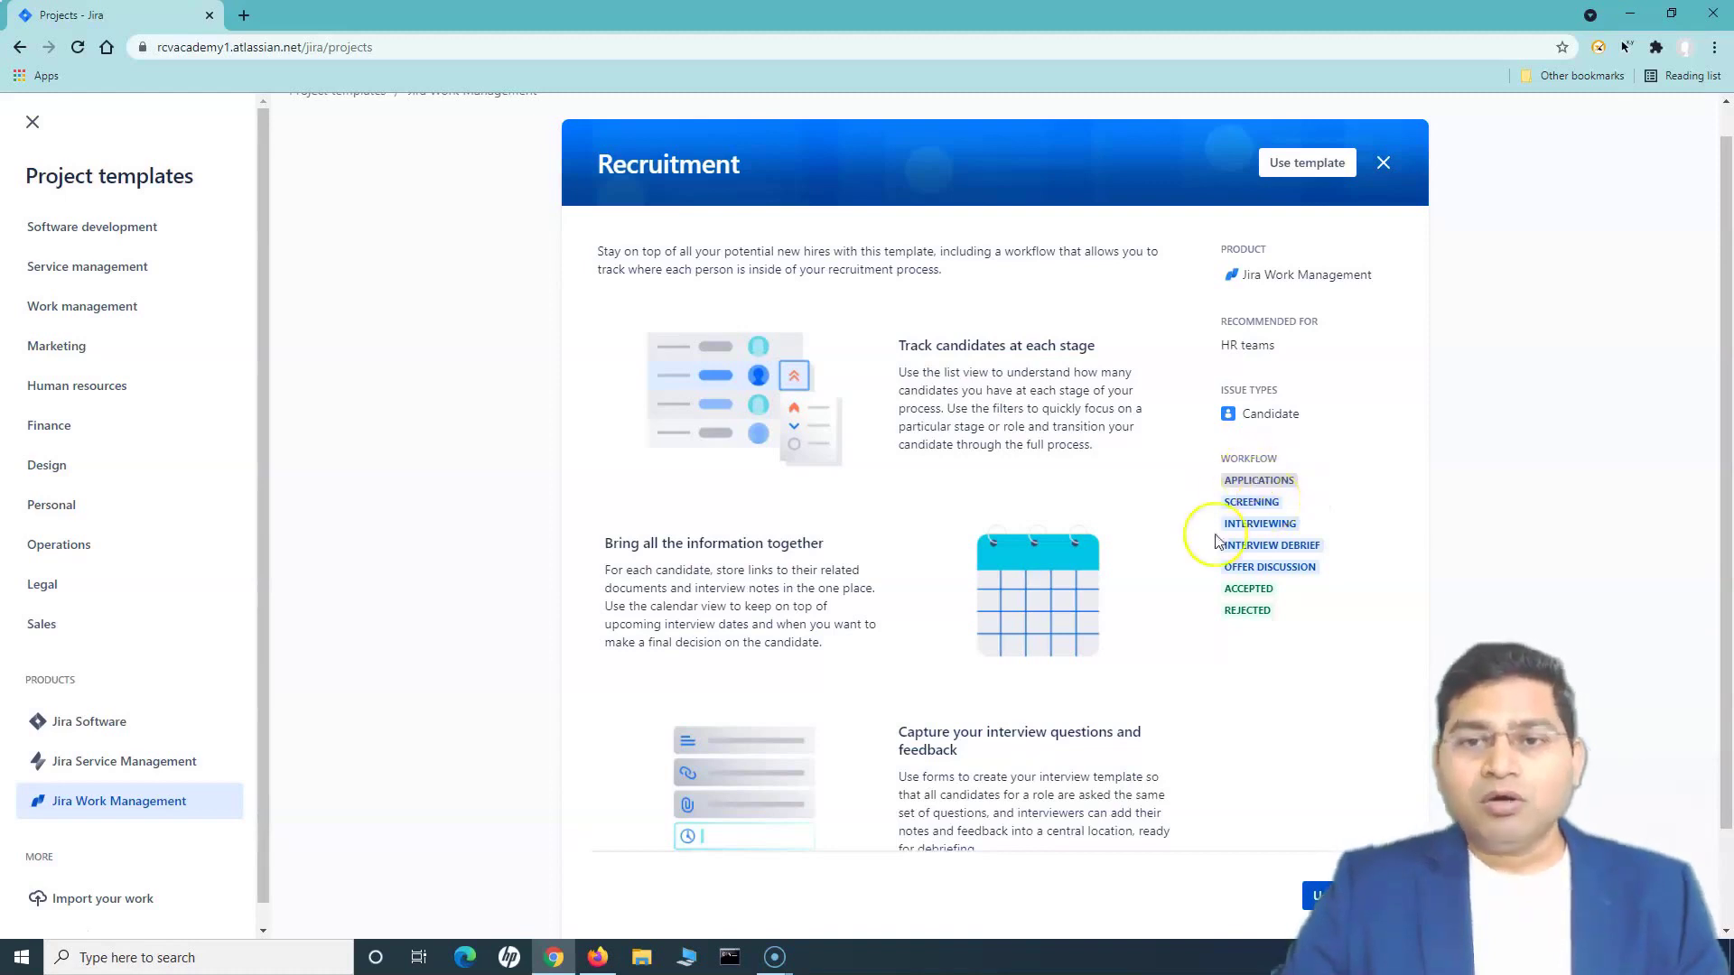
{"action": "left_click_drag", "start_coordinate": [1214, 474], "coordinate": [1234, 591]}
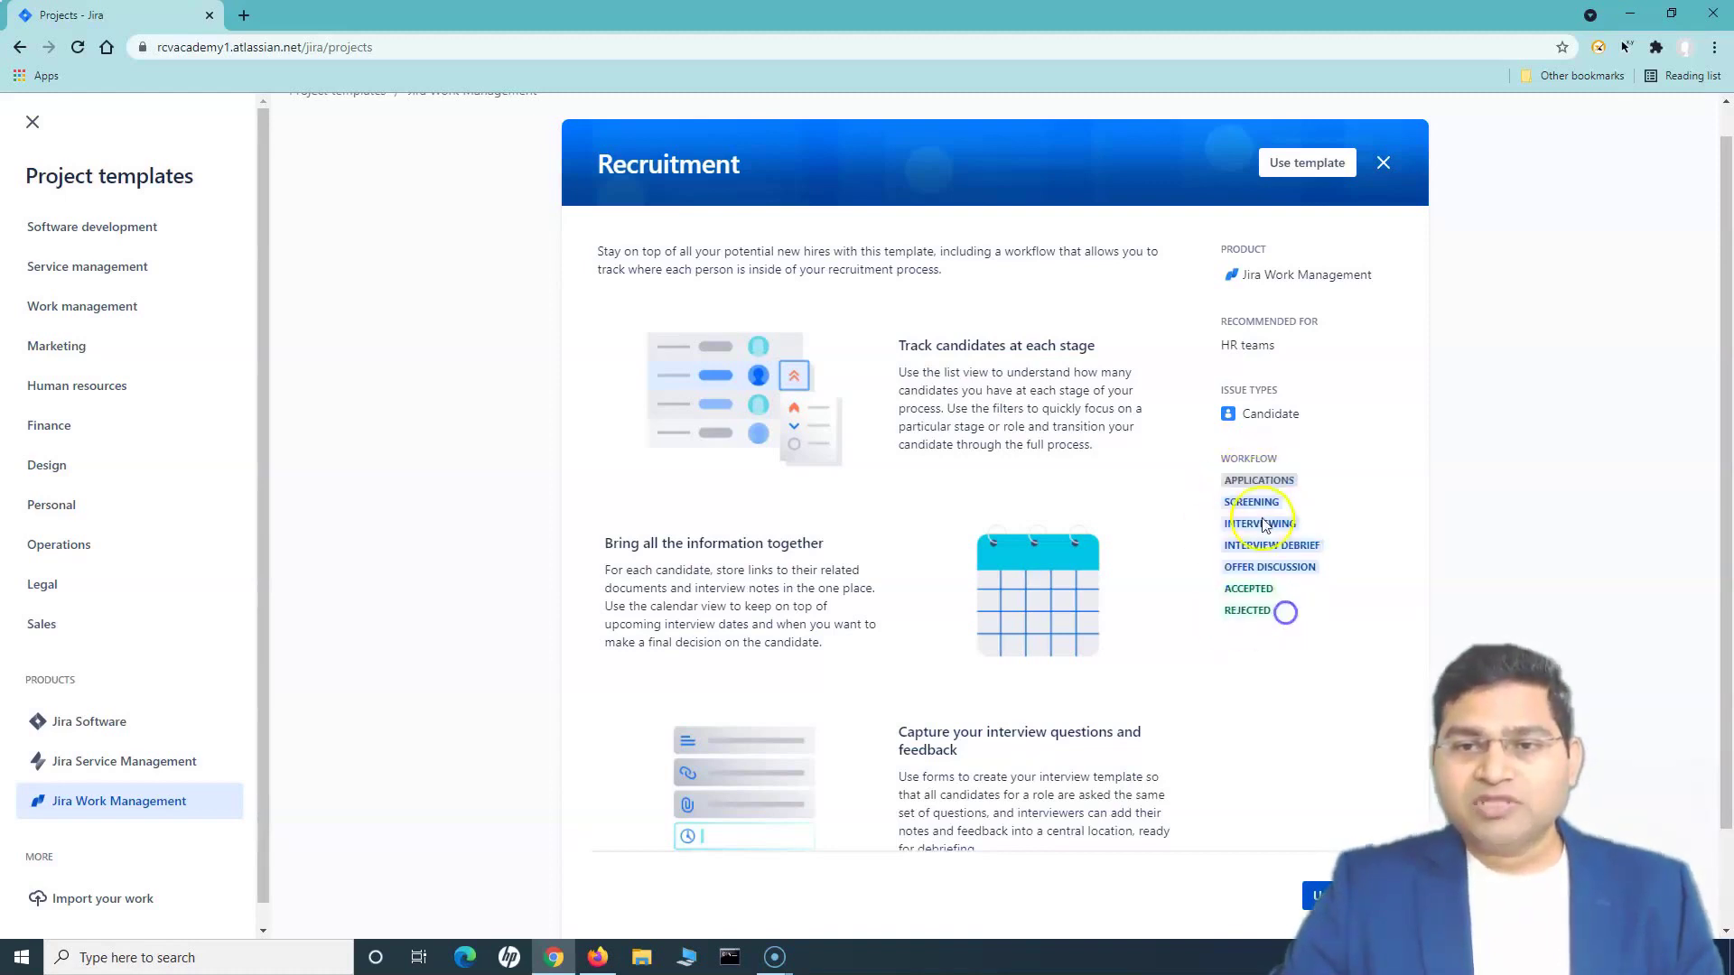
{"action": "left_click", "coordinate": [1312, 471]}
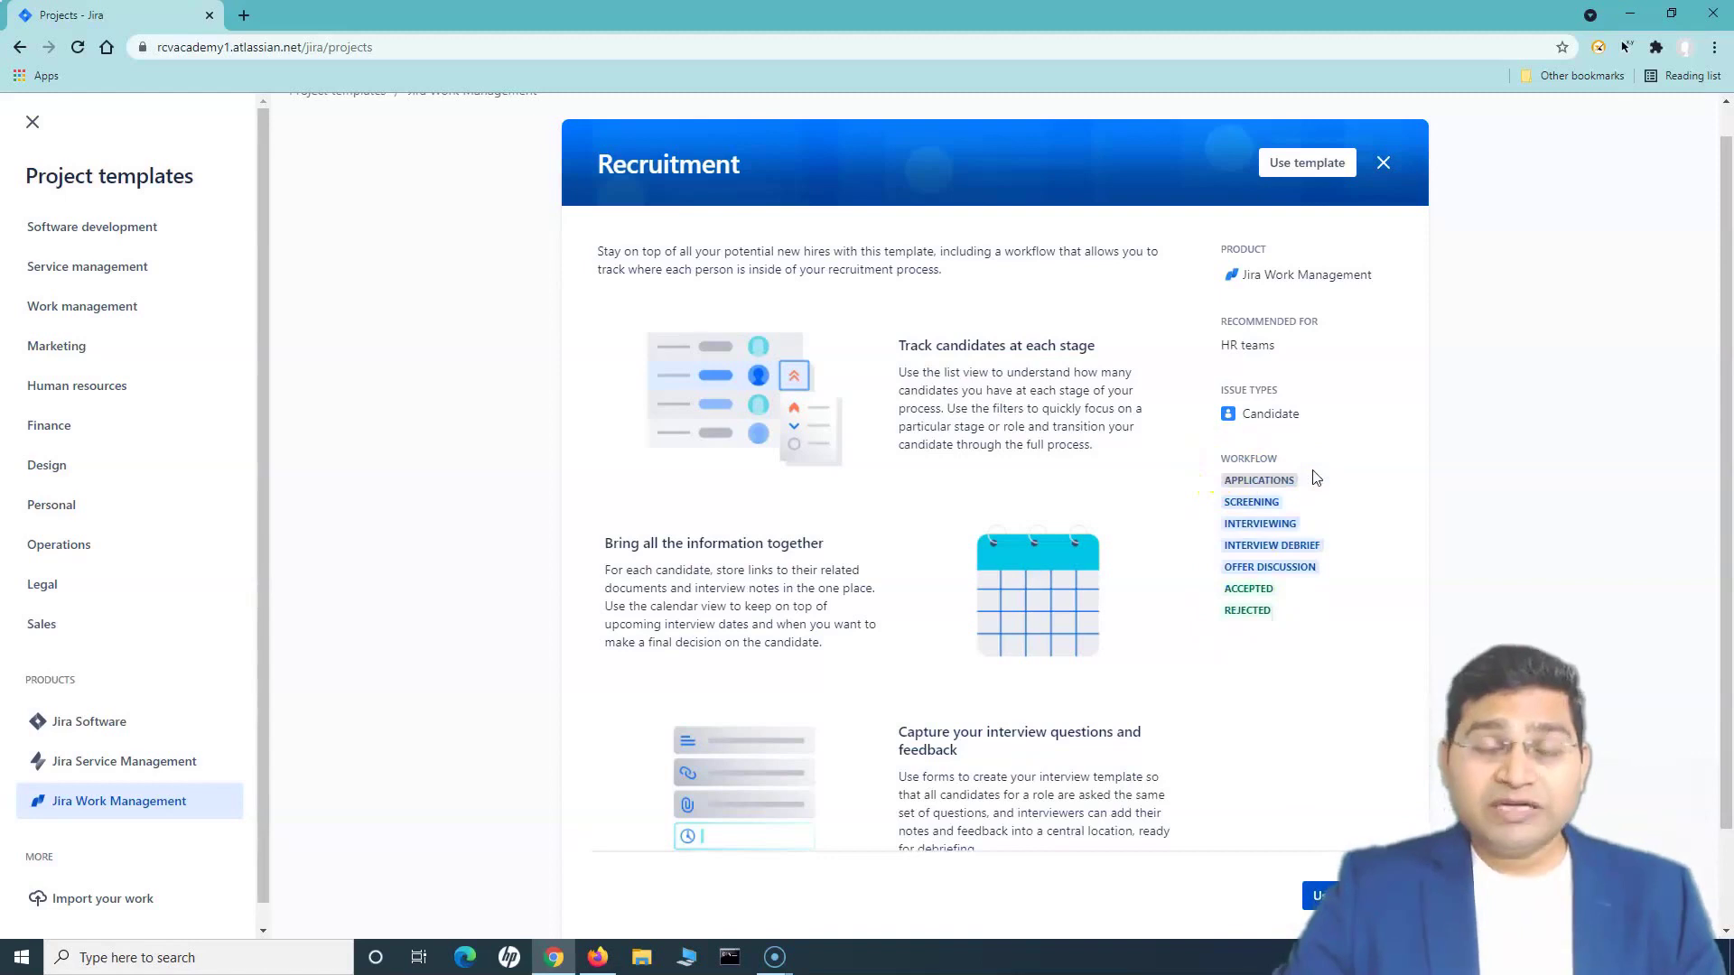
{"action": "left_click_drag", "start_coordinate": [1277, 608], "coordinate": [1211, 464]}
{"action": "left_click", "coordinate": [1211, 464]}
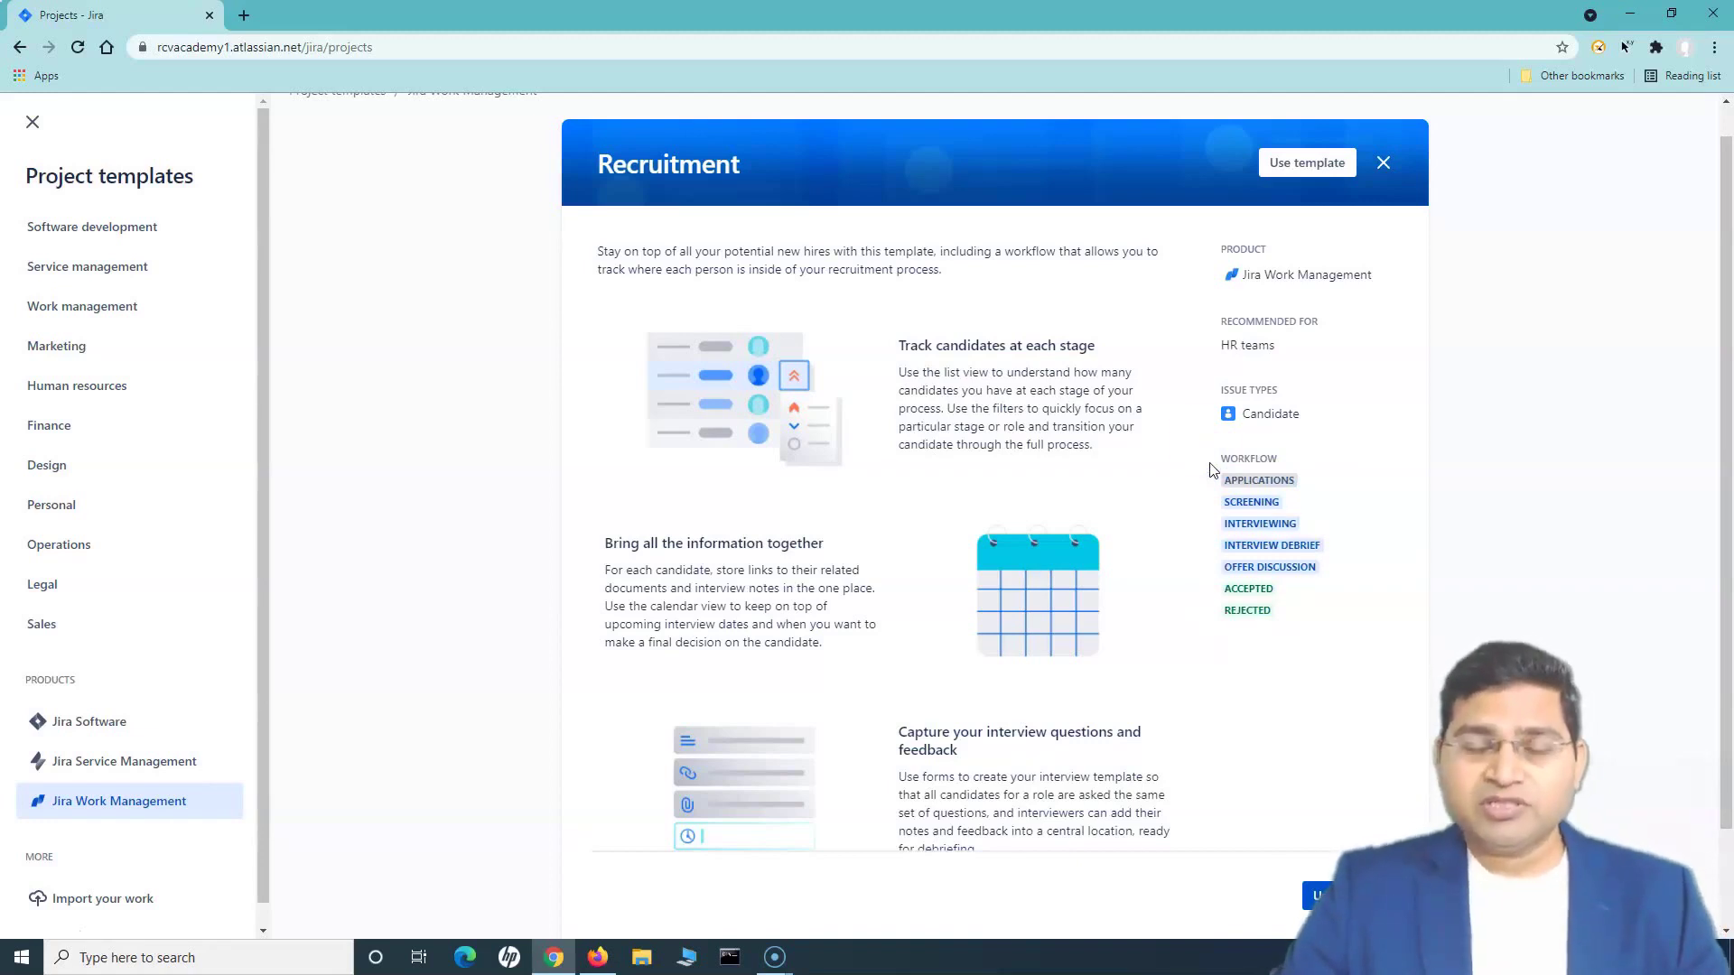
{"action": "left_click", "coordinate": [1087, 449]}
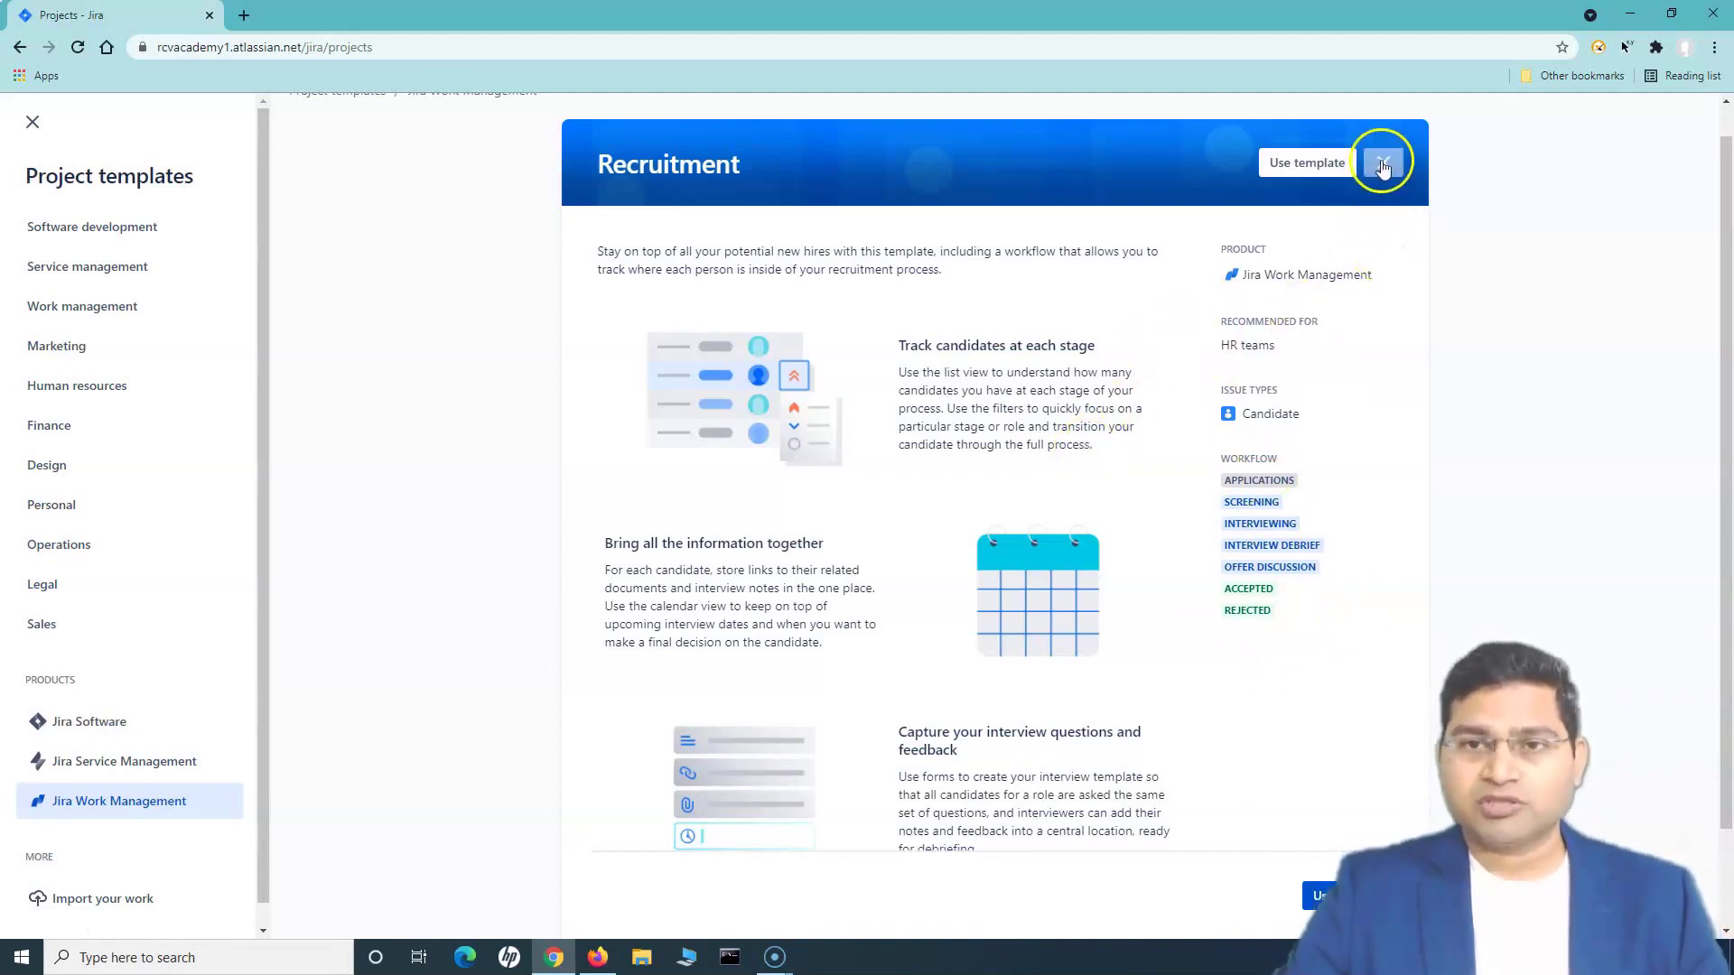
Step: Point out the template's HR teams recommendation in the details panel
{"action": "scroll", "coordinate": [1238, 476], "scroll_direction": "up", "scroll_amount": 1}
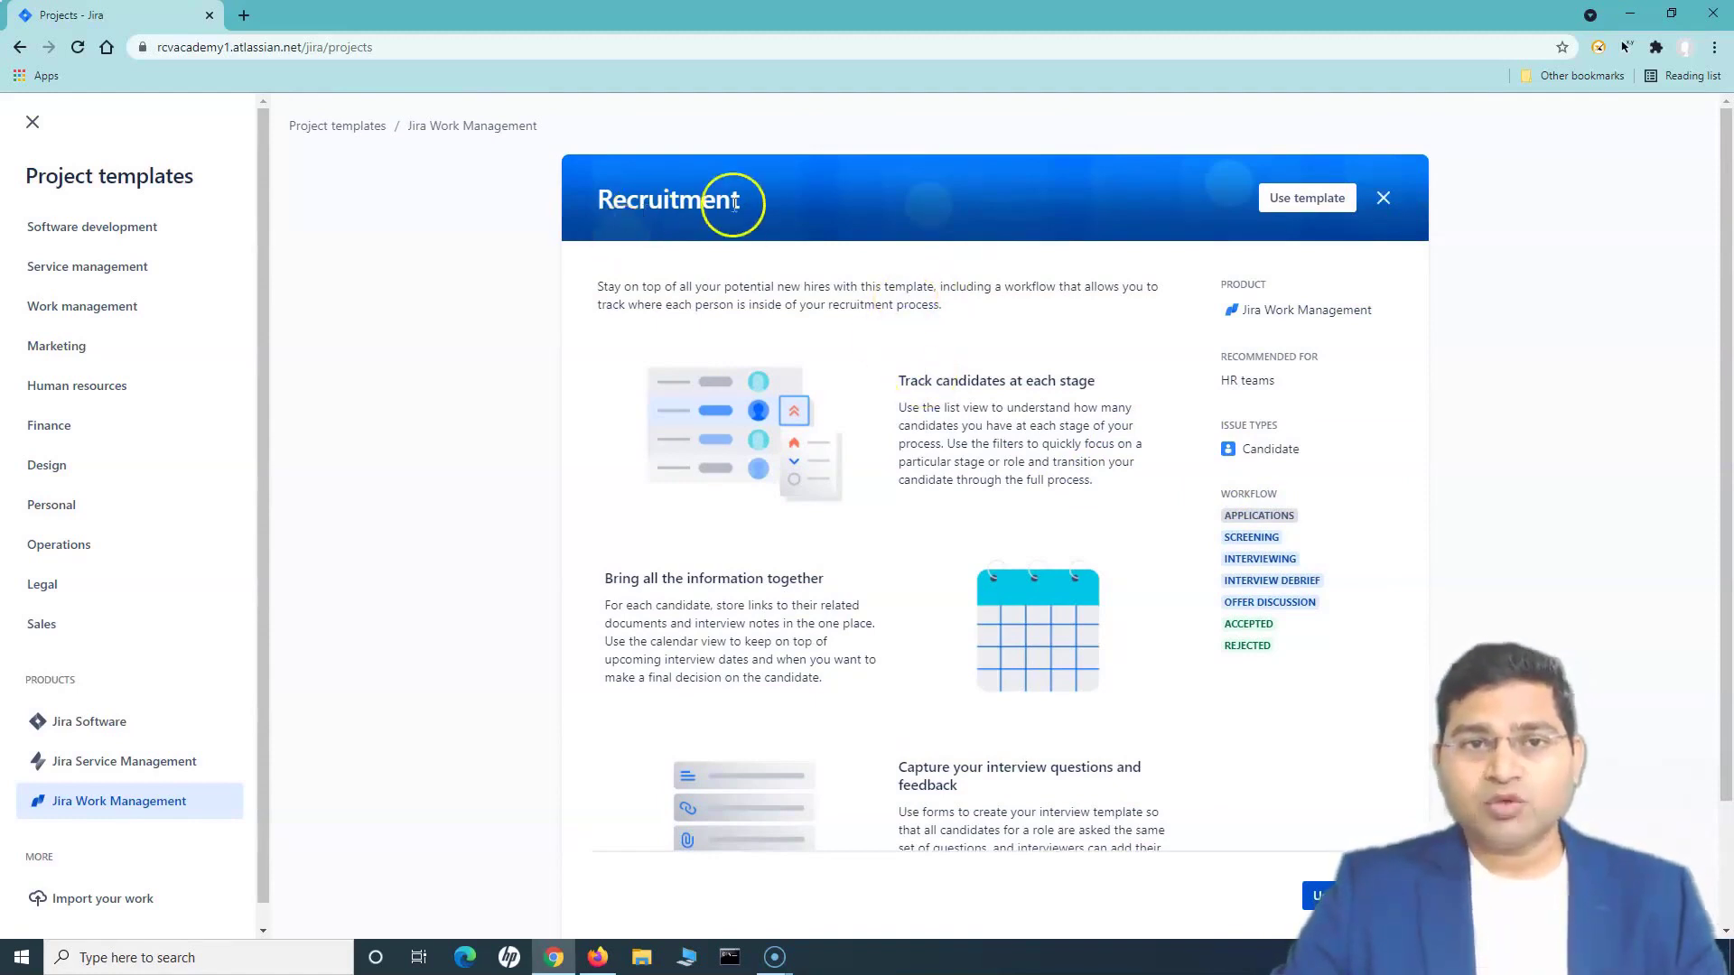
{"action": "double_click", "coordinate": [1247, 379]}
{"action": "left_click", "coordinate": [1312, 382]}
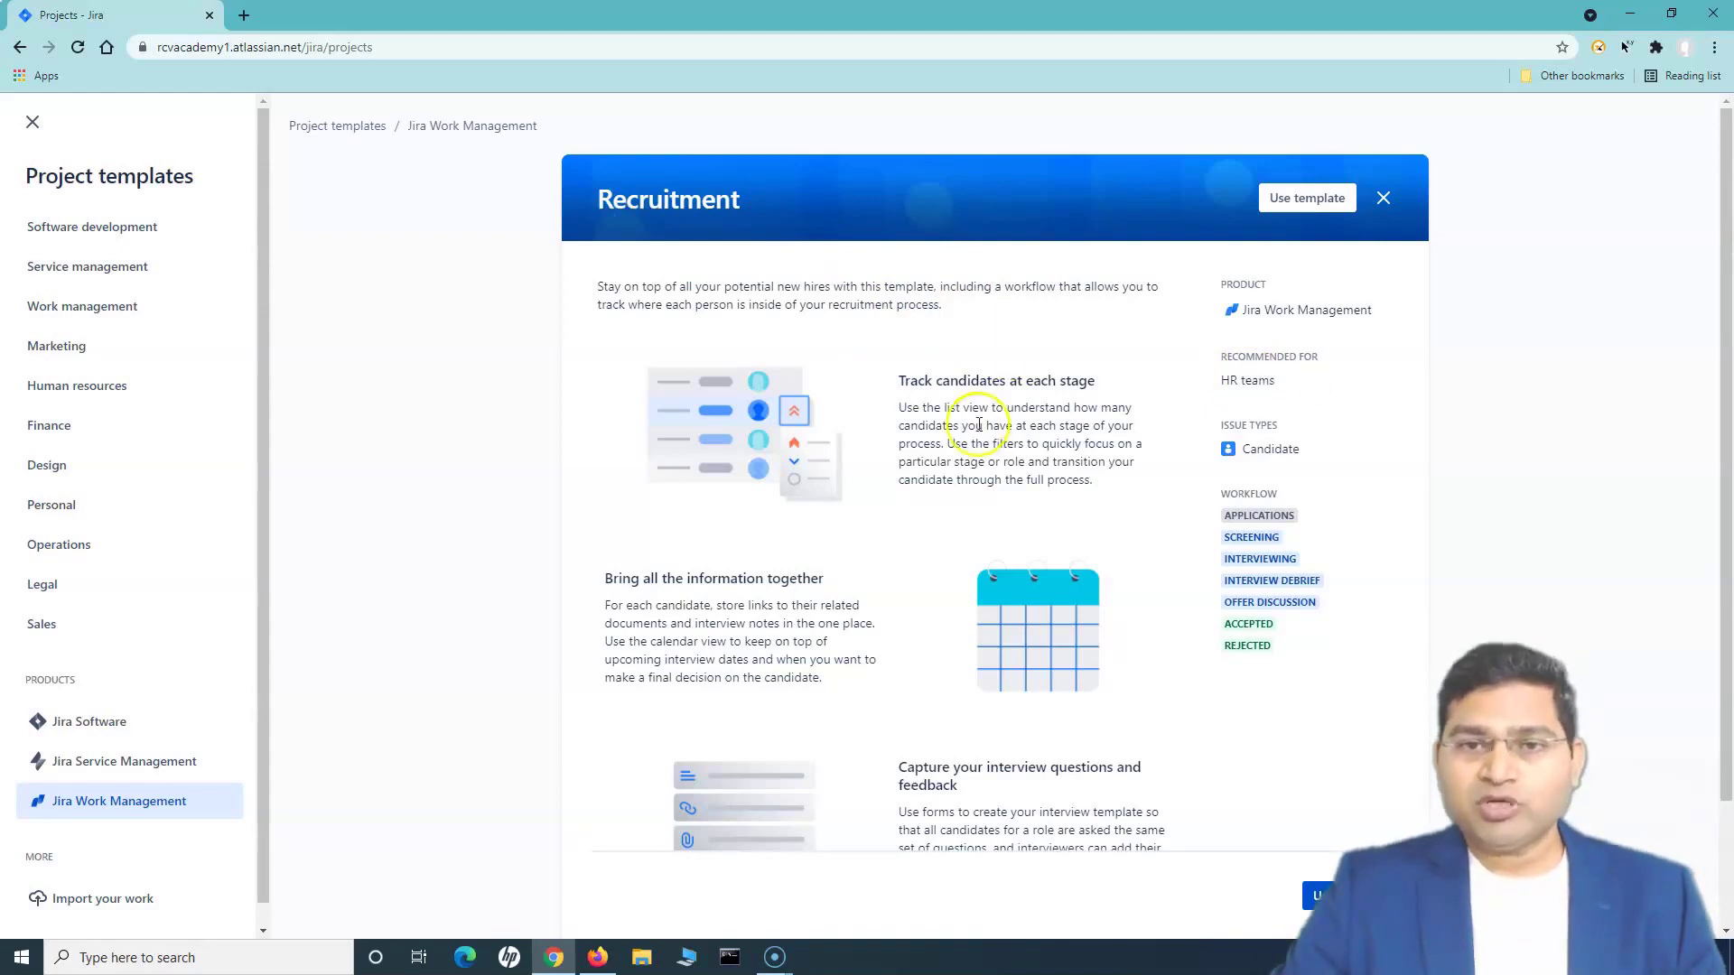
{"action": "scroll", "coordinate": [963, 521], "scroll_direction": "down", "scroll_amount": 2}
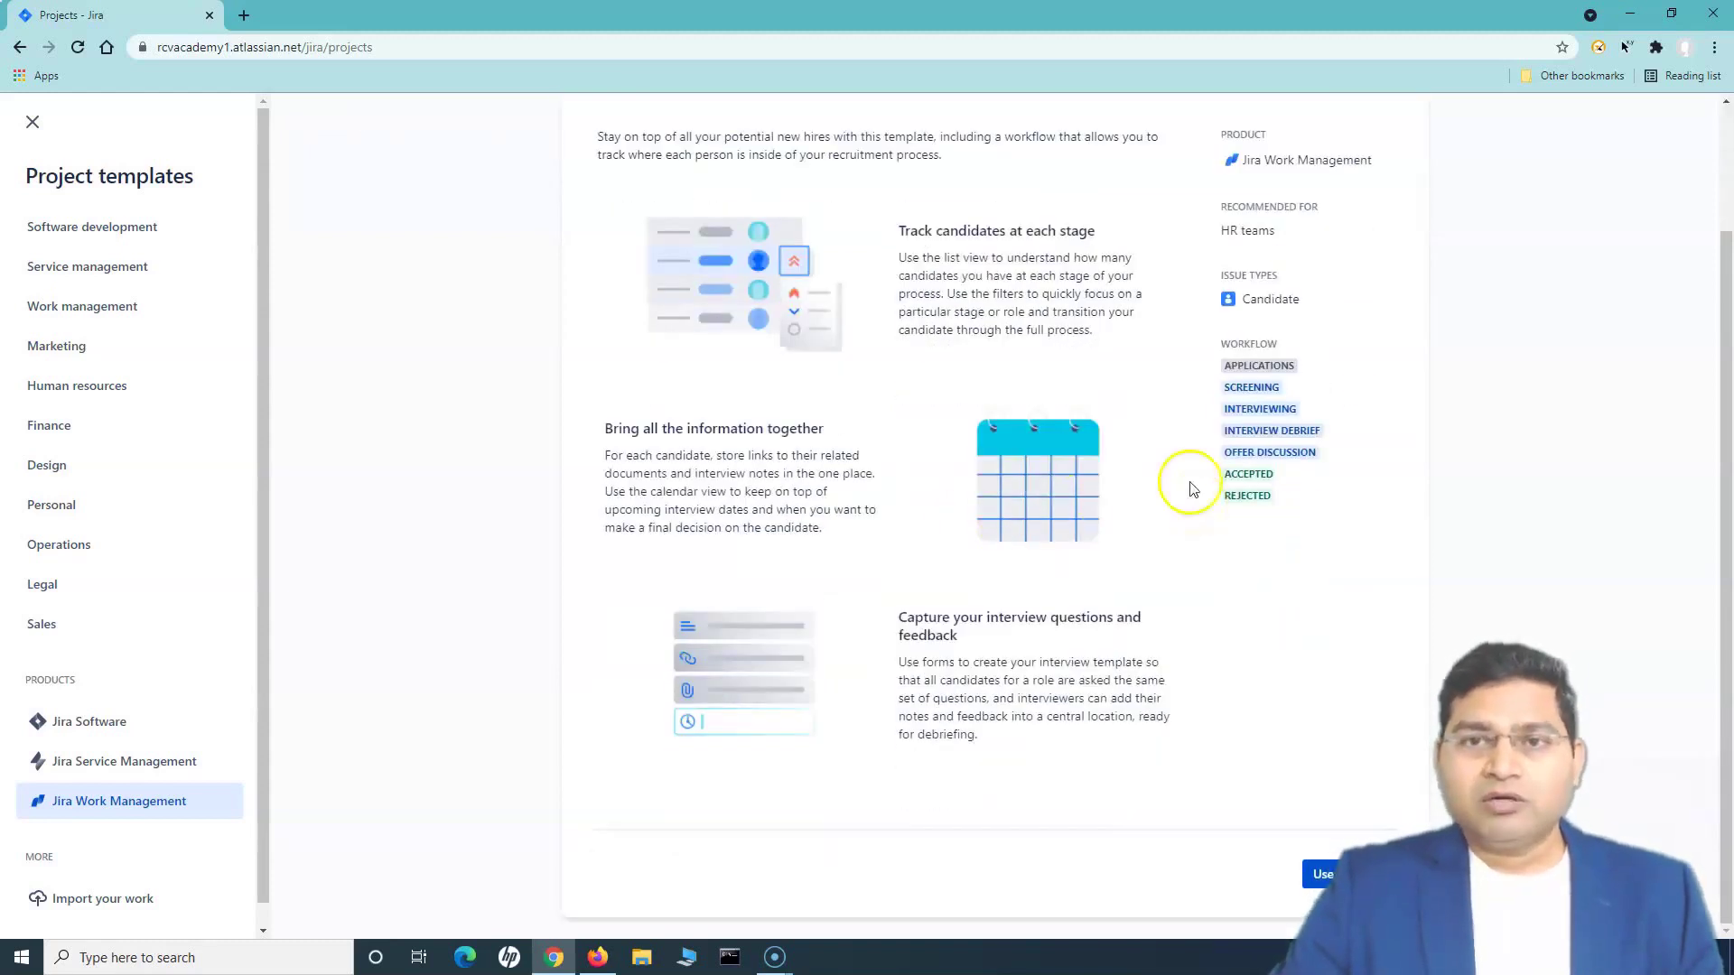
{"action": "left_click", "coordinate": [1325, 238]}
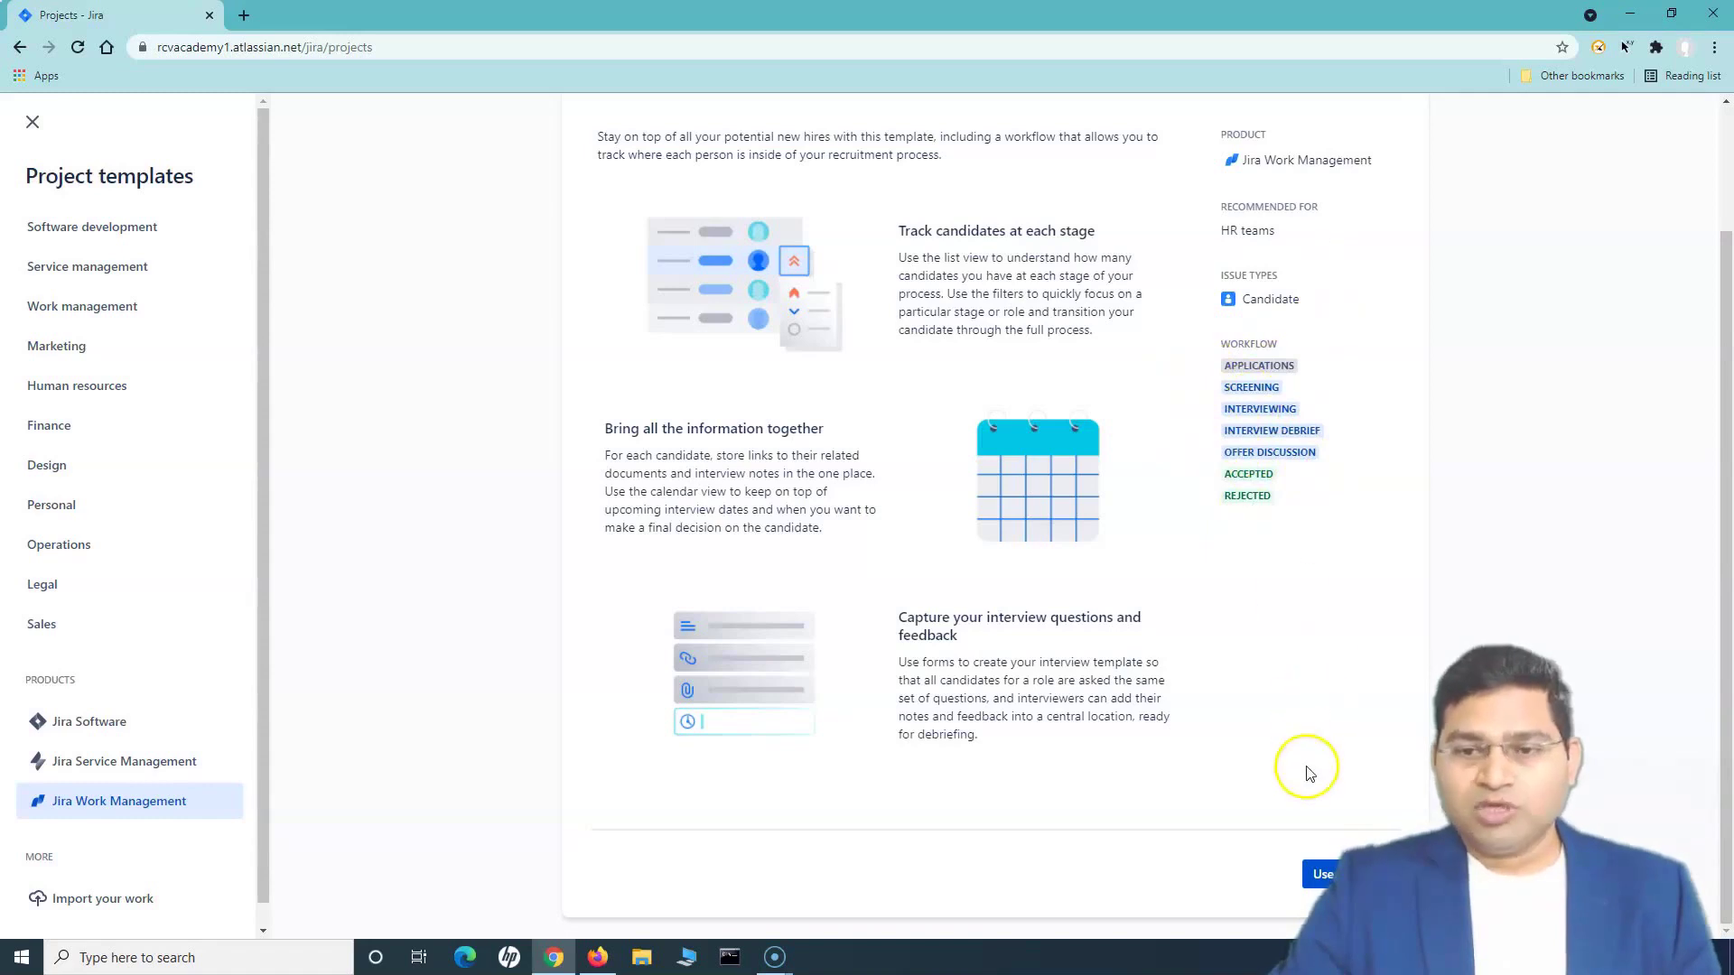
Step: Use the Recruitment template, naming the project 'RCV Recruitment' and keeping key RR
{"action": "left_click", "coordinate": [1323, 874]}
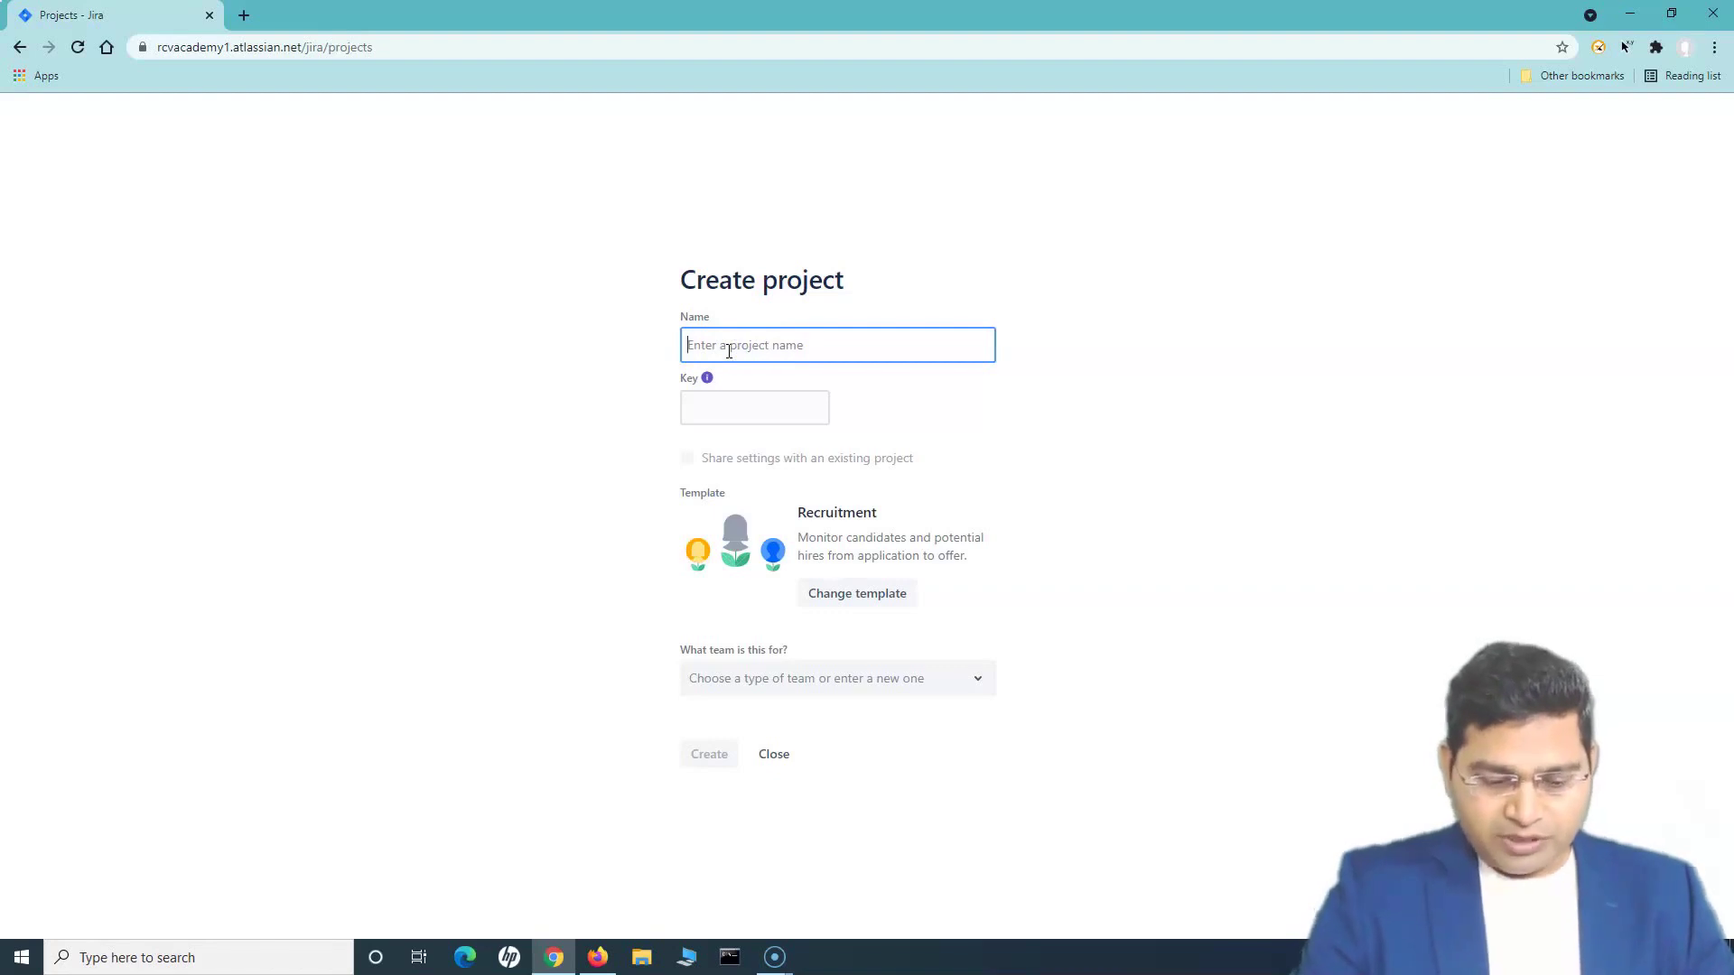
{"action": "type", "text": "RCV Re"}
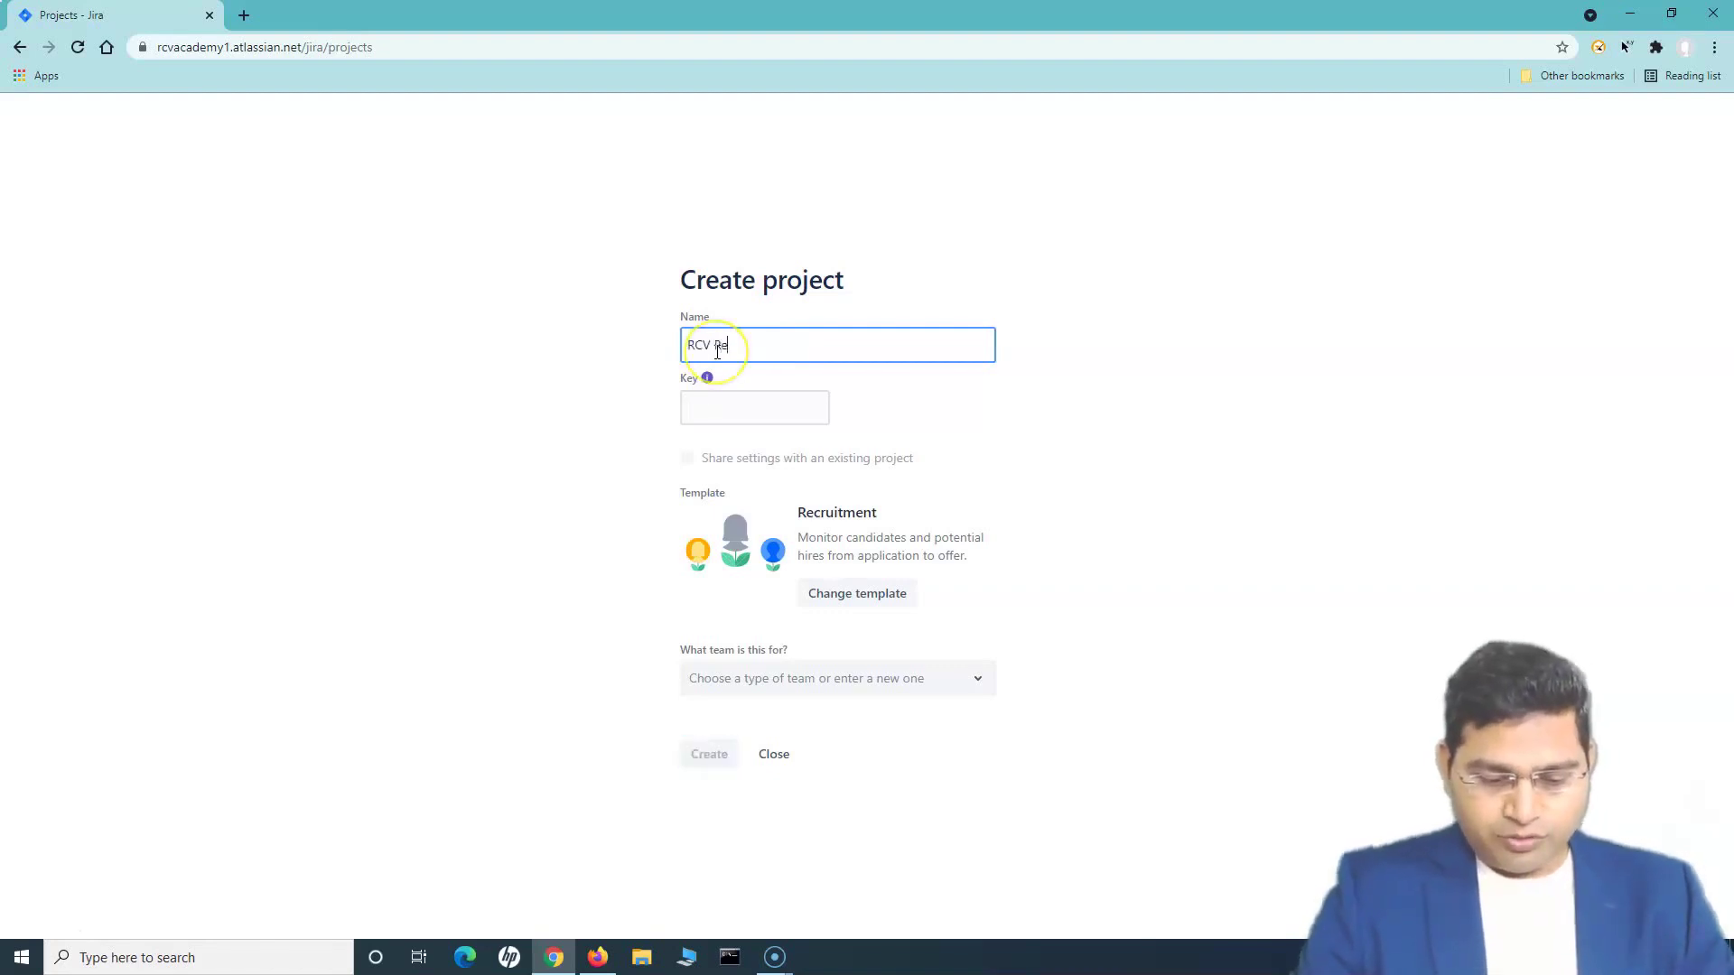
{"action": "type", "text": "cruitment"}
{"action": "left_click", "coordinate": [714, 408]}
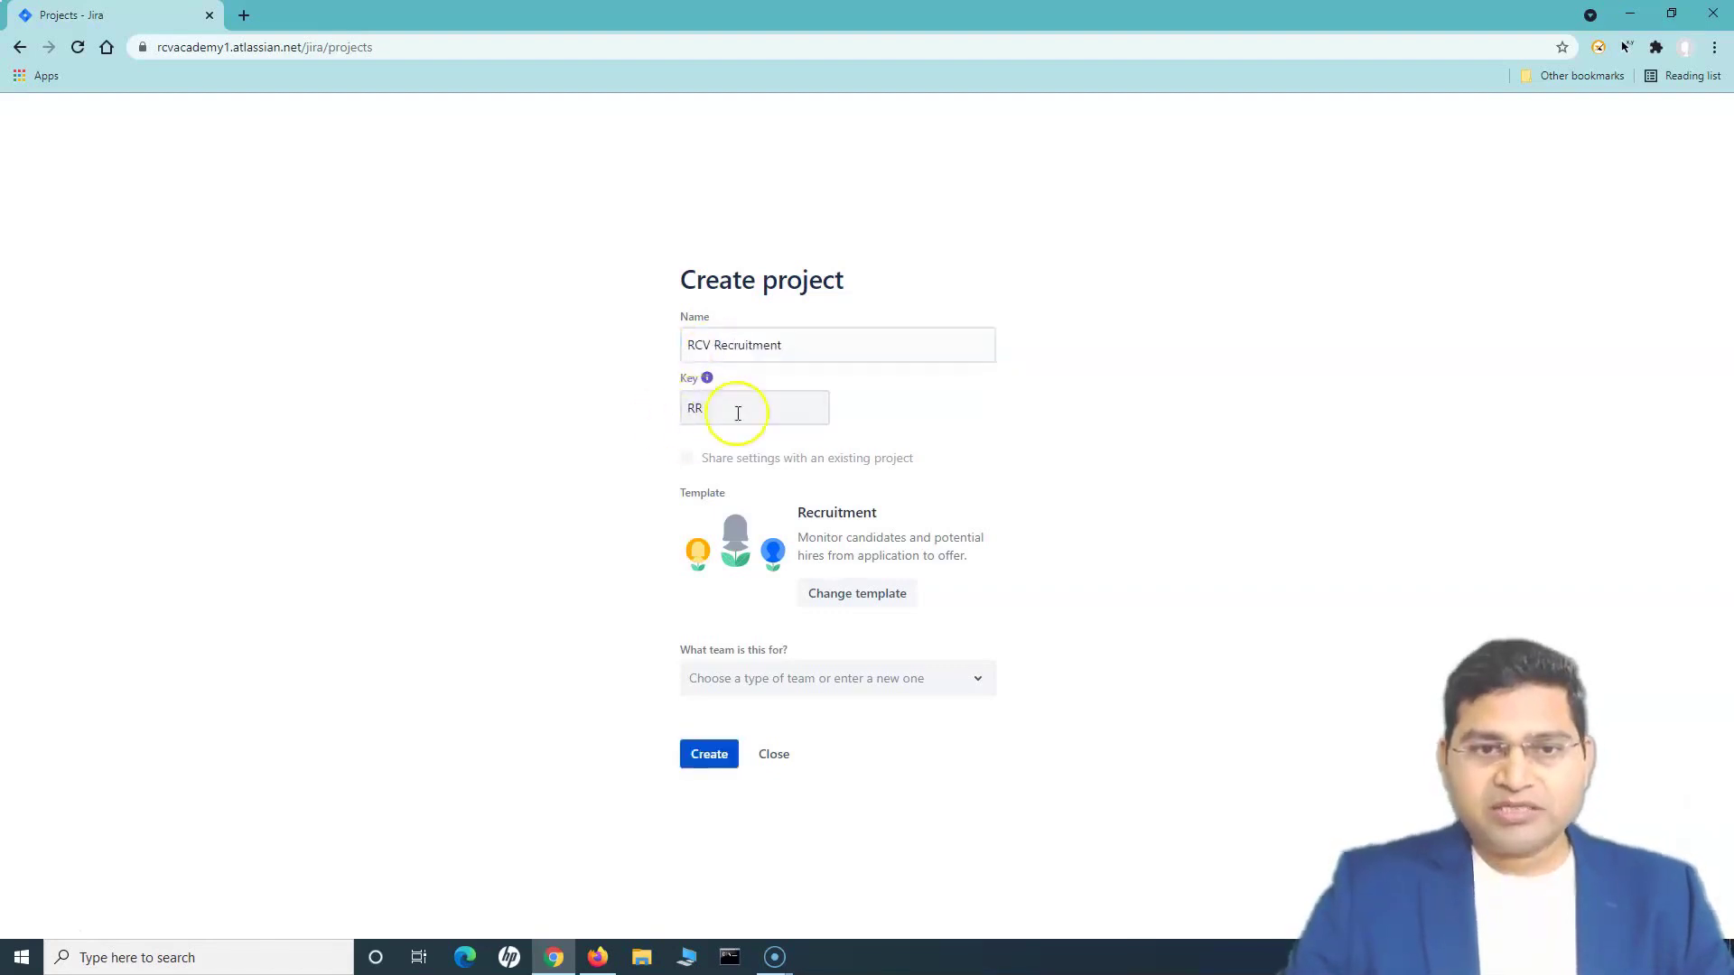
{"action": "left_click", "coordinate": [713, 414]}
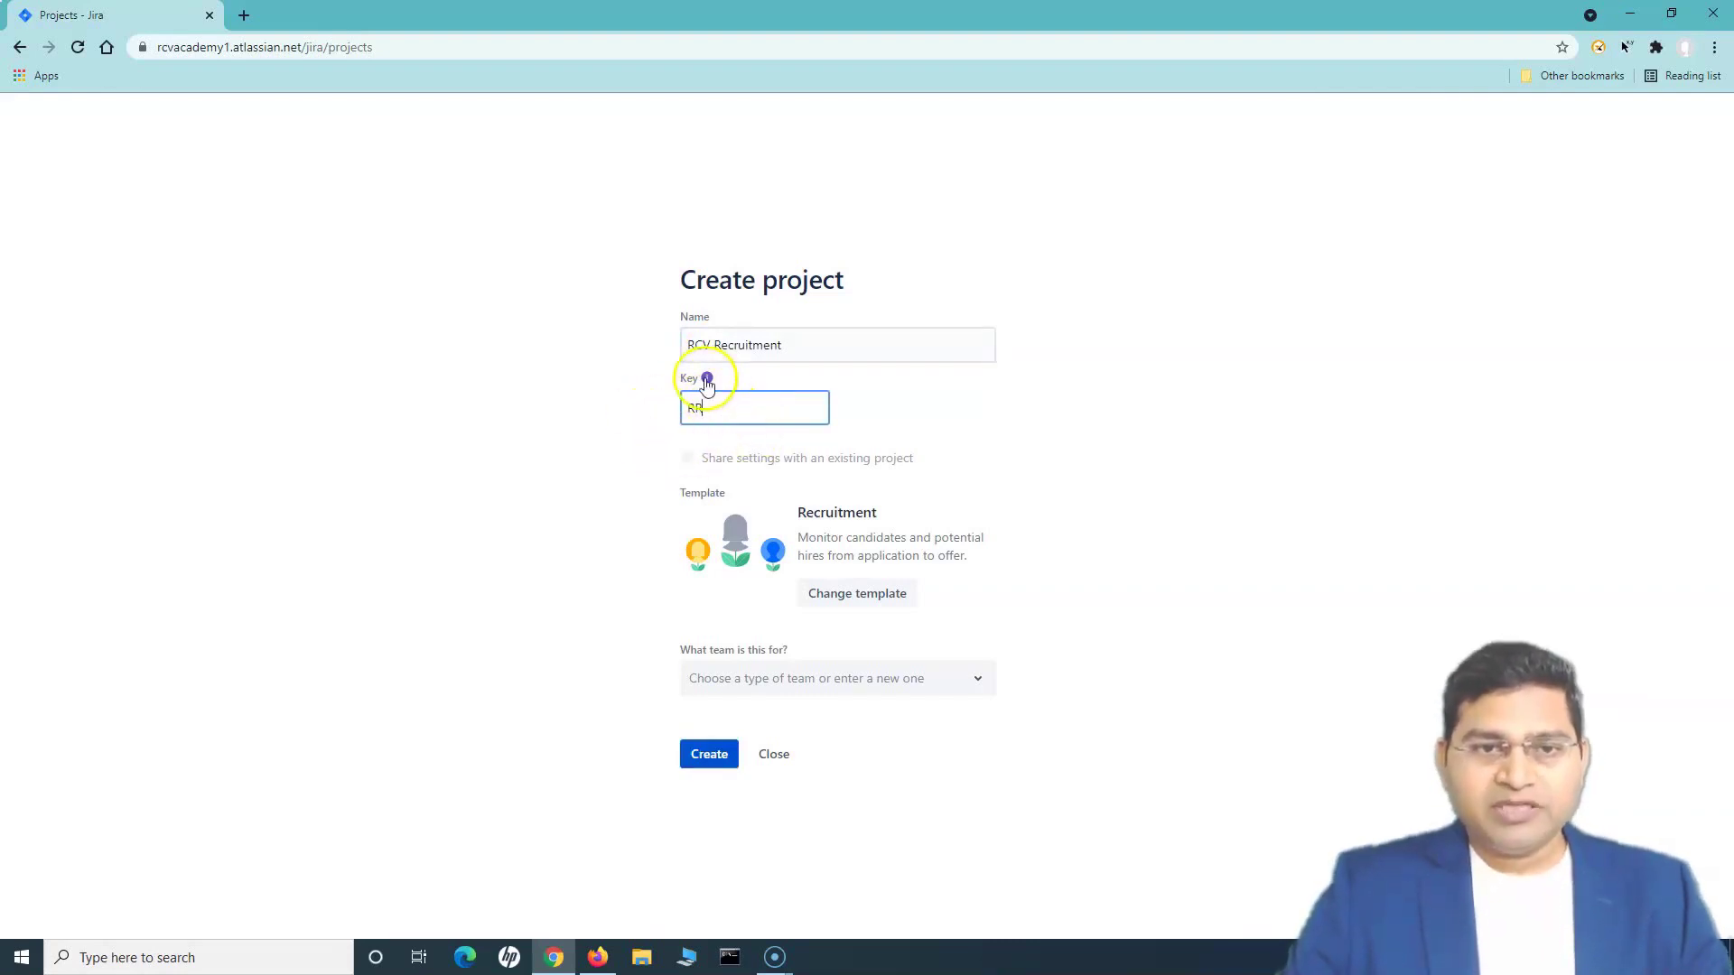
{"action": "left_click", "coordinate": [707, 381]}
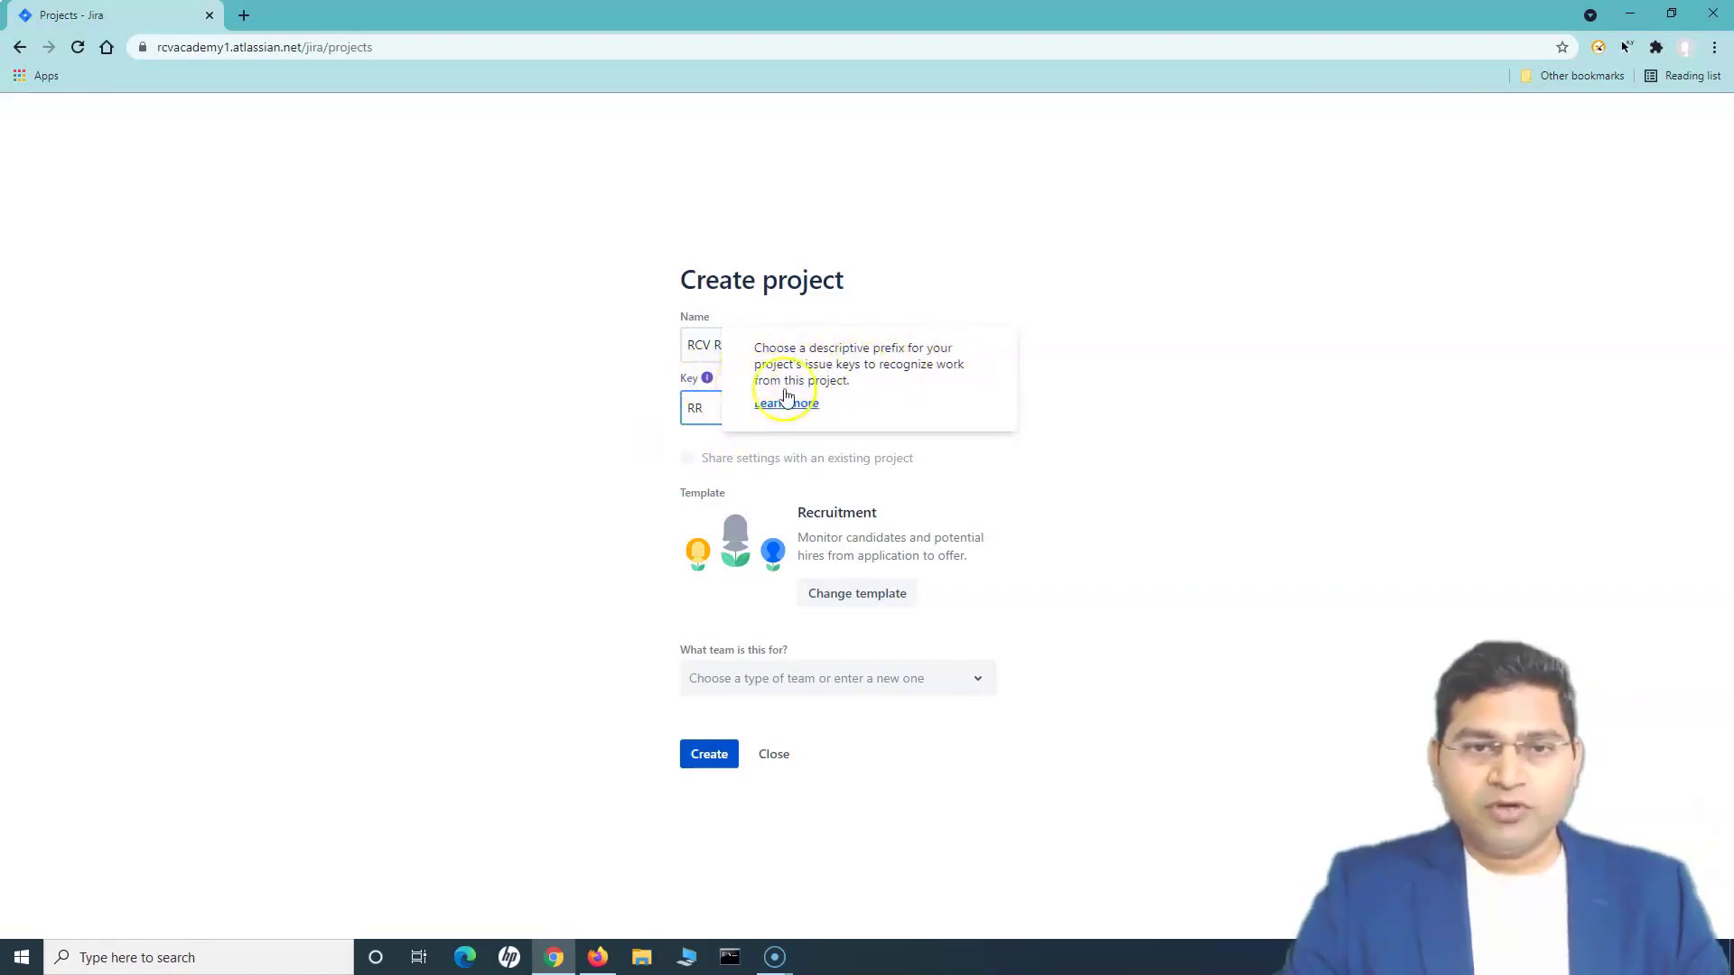
{"action": "left_click", "coordinate": [704, 407]}
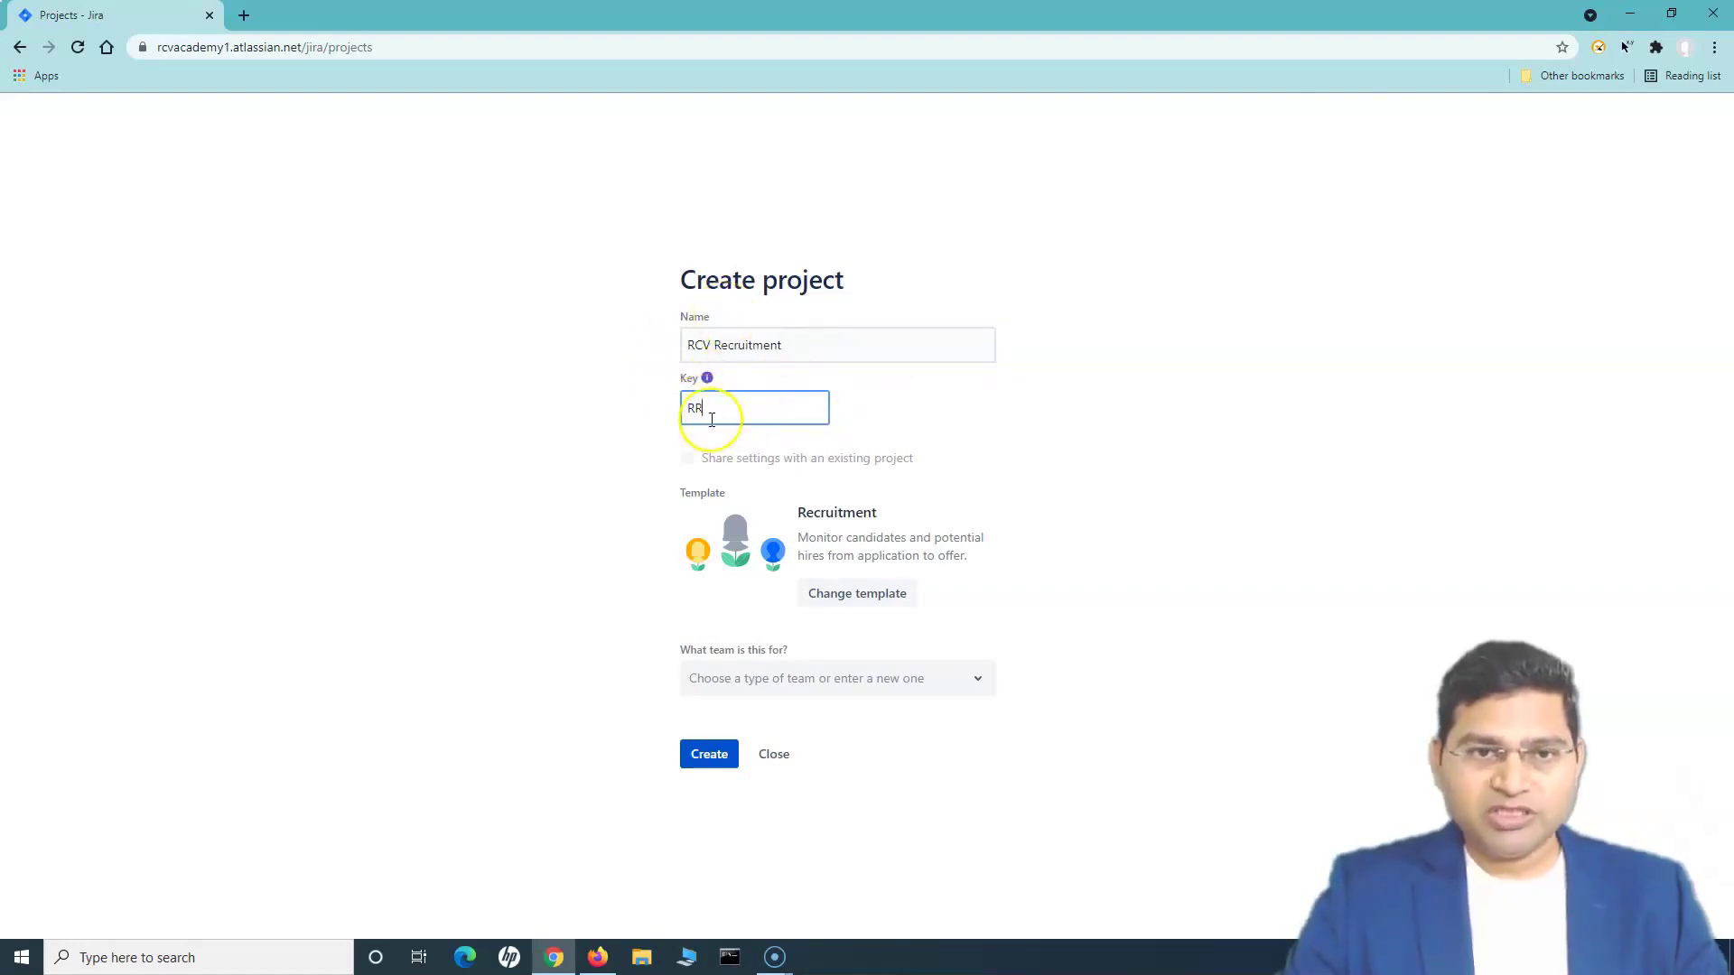
{"action": "left_click", "coordinate": [626, 406]}
{"action": "left_click", "coordinate": [719, 406]}
{"action": "left_click", "coordinate": [637, 411]}
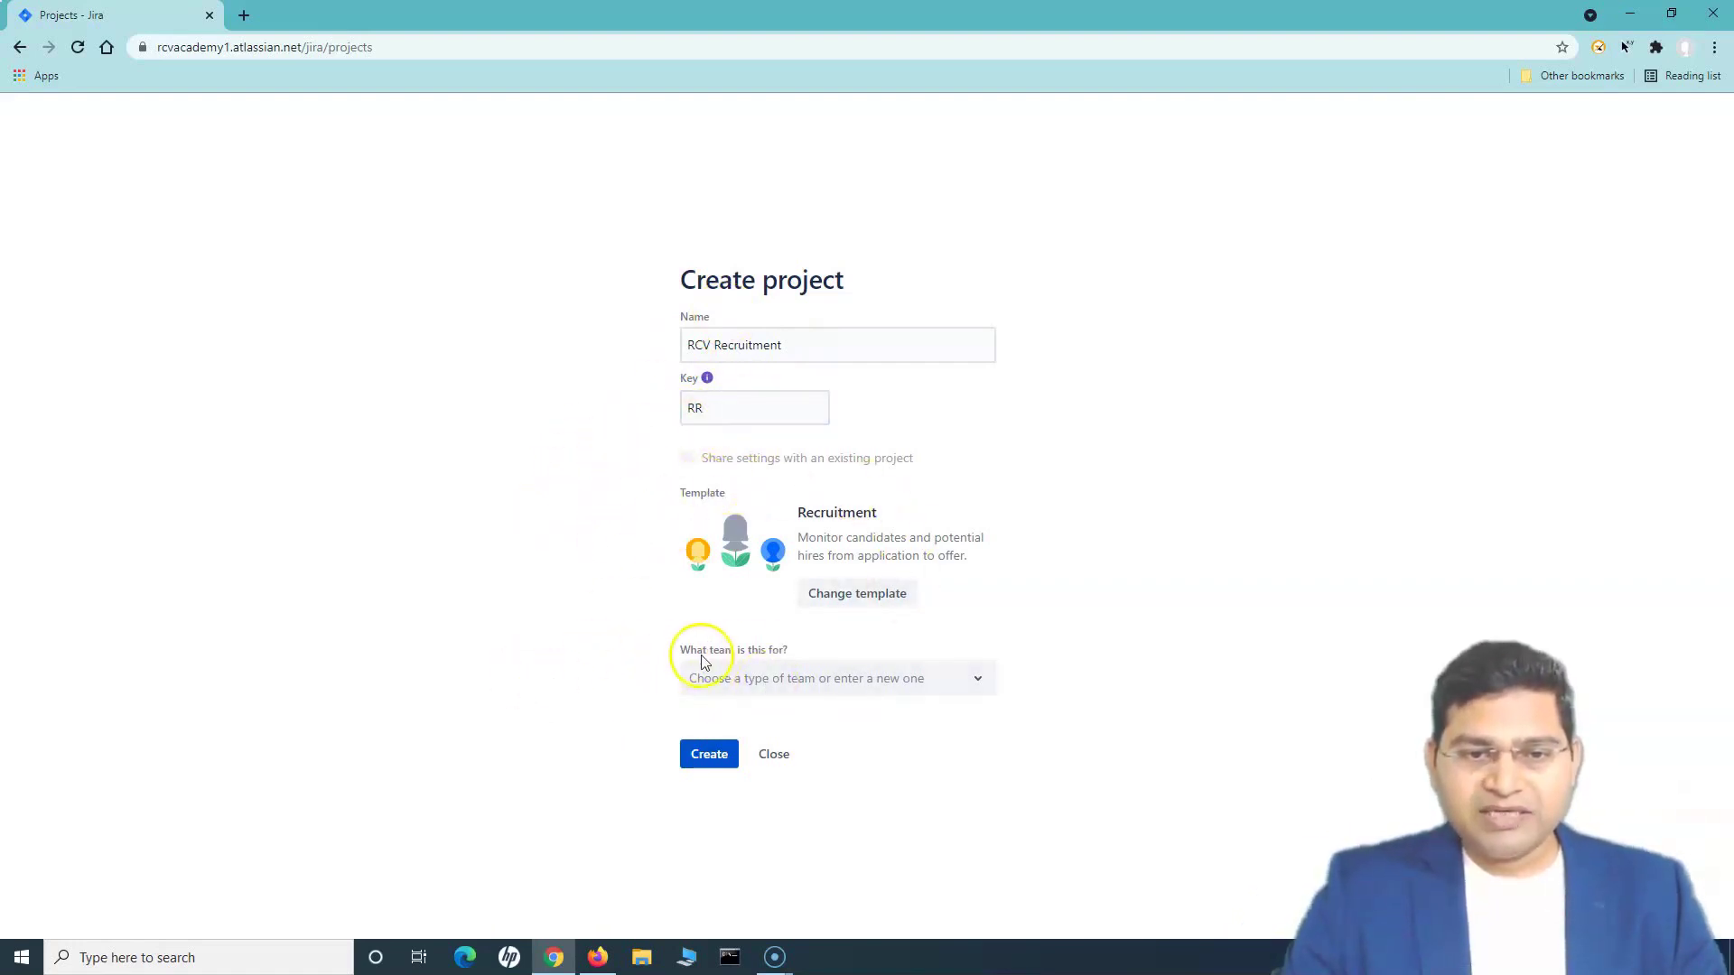
Step: Set the project's team to HR (Human Resources)
{"action": "left_click", "coordinate": [831, 684]}
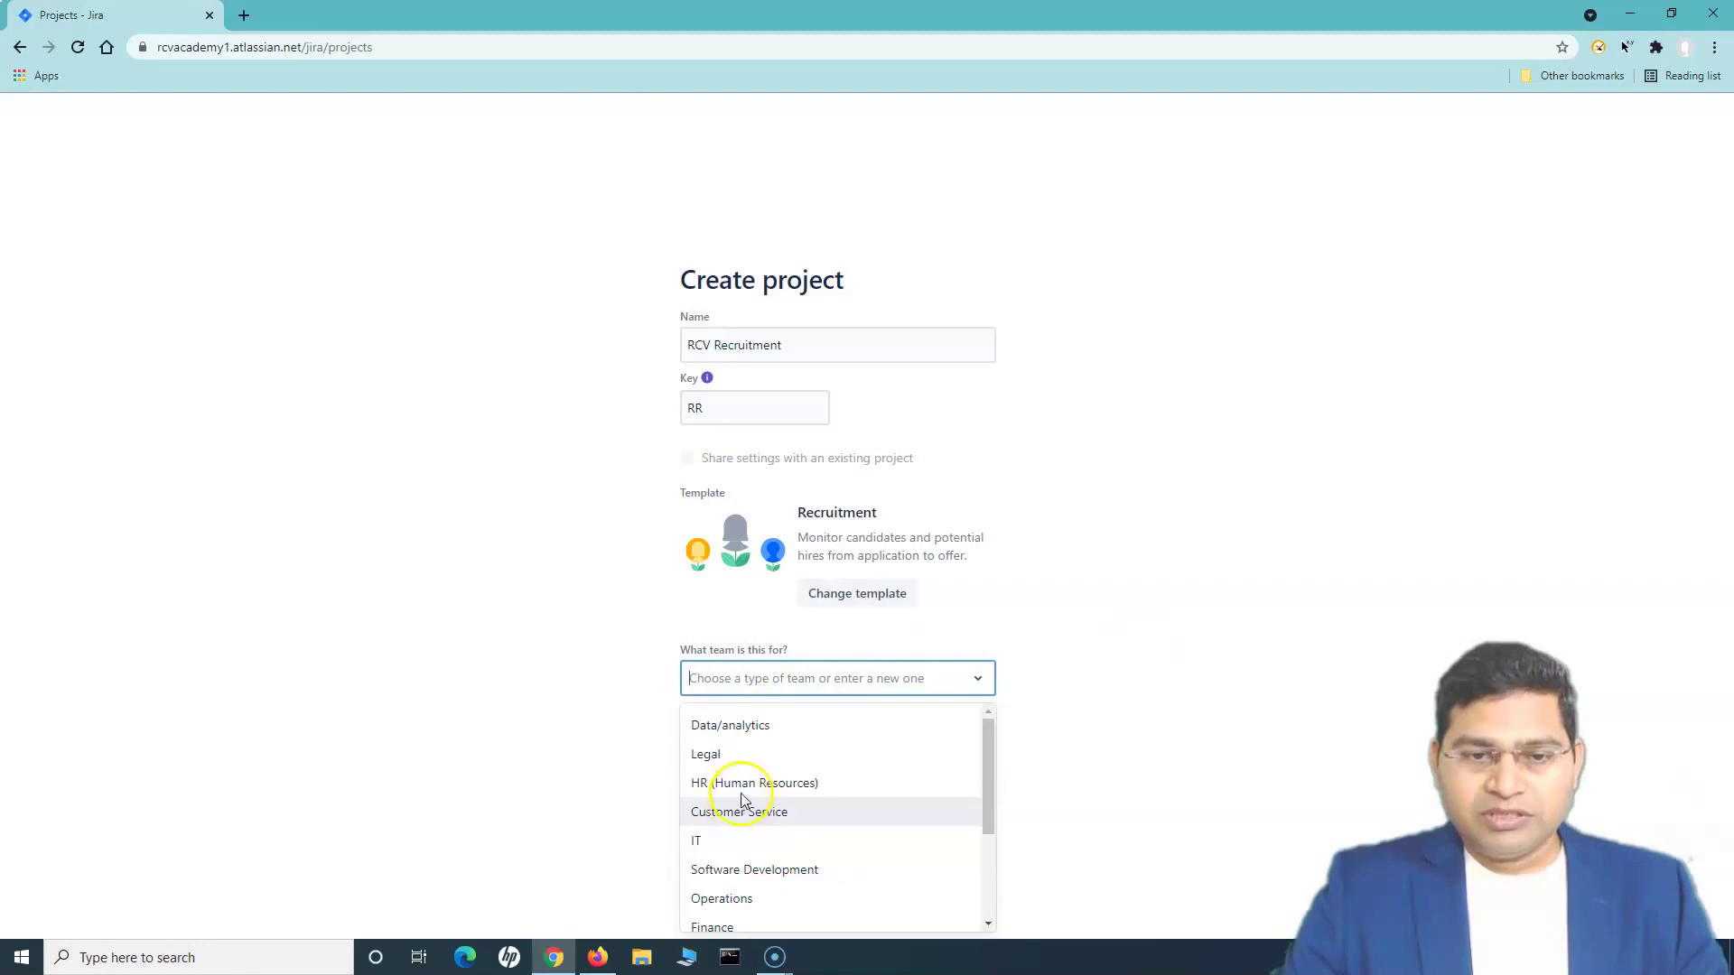
{"action": "scroll", "coordinate": [806, 802], "scroll_direction": "down", "scroll_amount": 2}
{"action": "scroll", "coordinate": [813, 867], "scroll_direction": "up", "scroll_amount": 2}
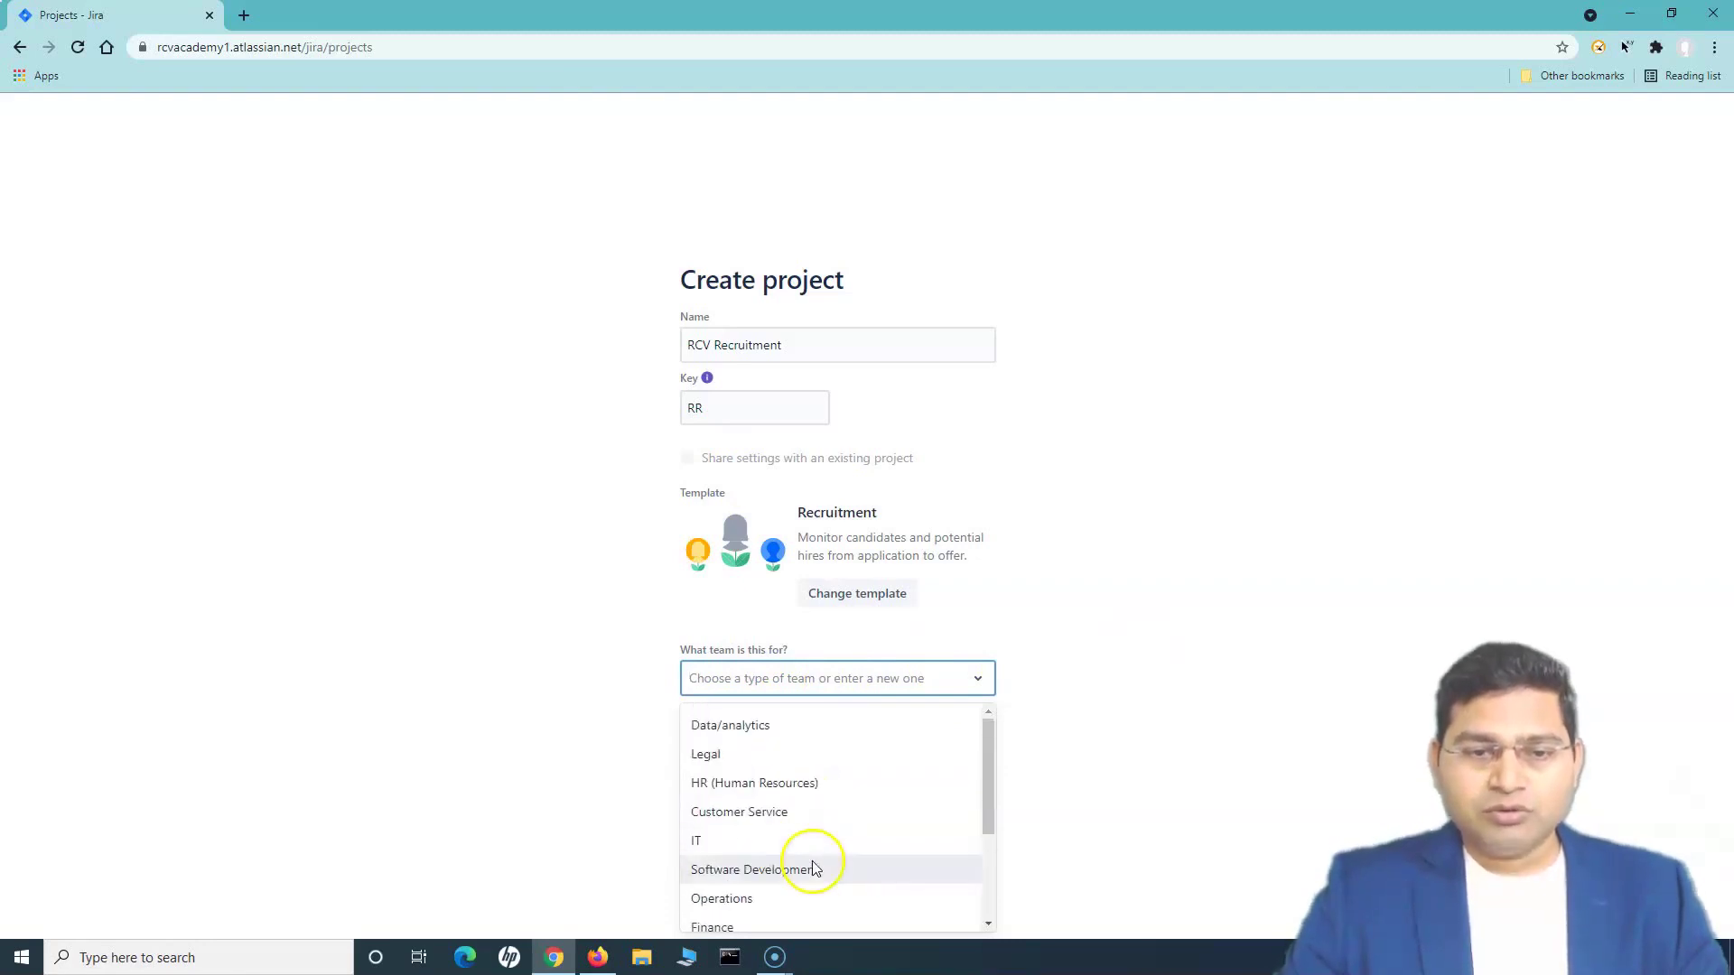
{"action": "left_click", "coordinate": [804, 792]}
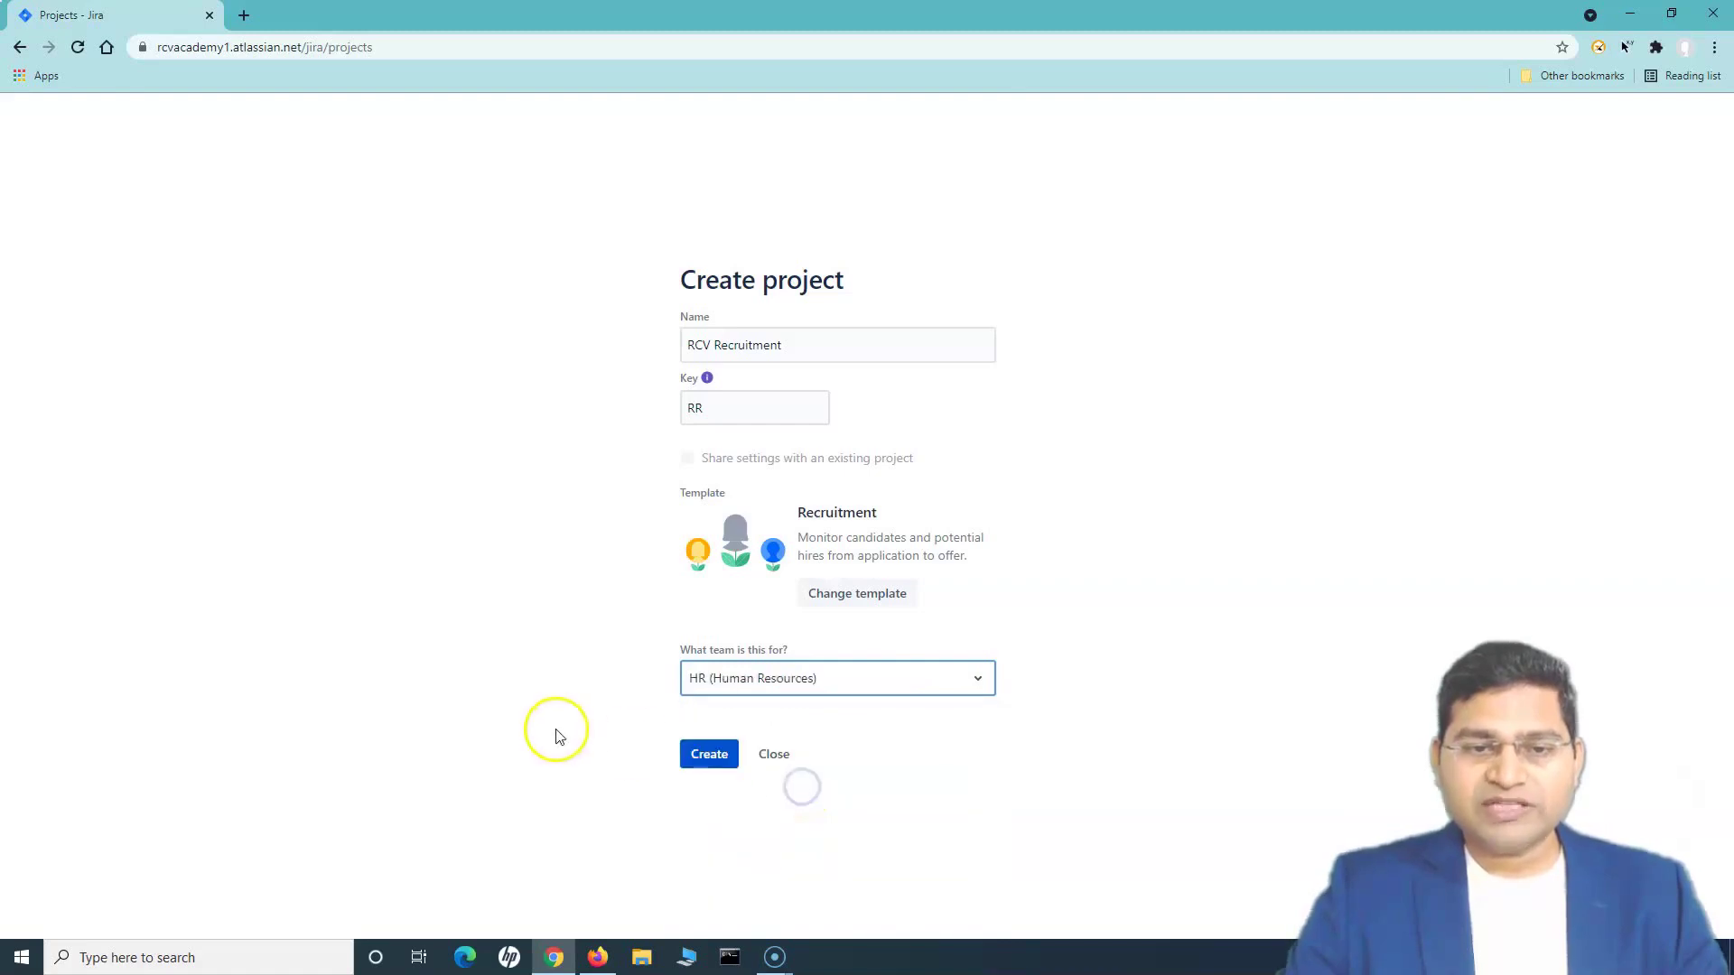
Step: Create the 'RCV Recruitment' project (key RR, HR team) and wait for its board
{"action": "left_click", "coordinate": [709, 761]}
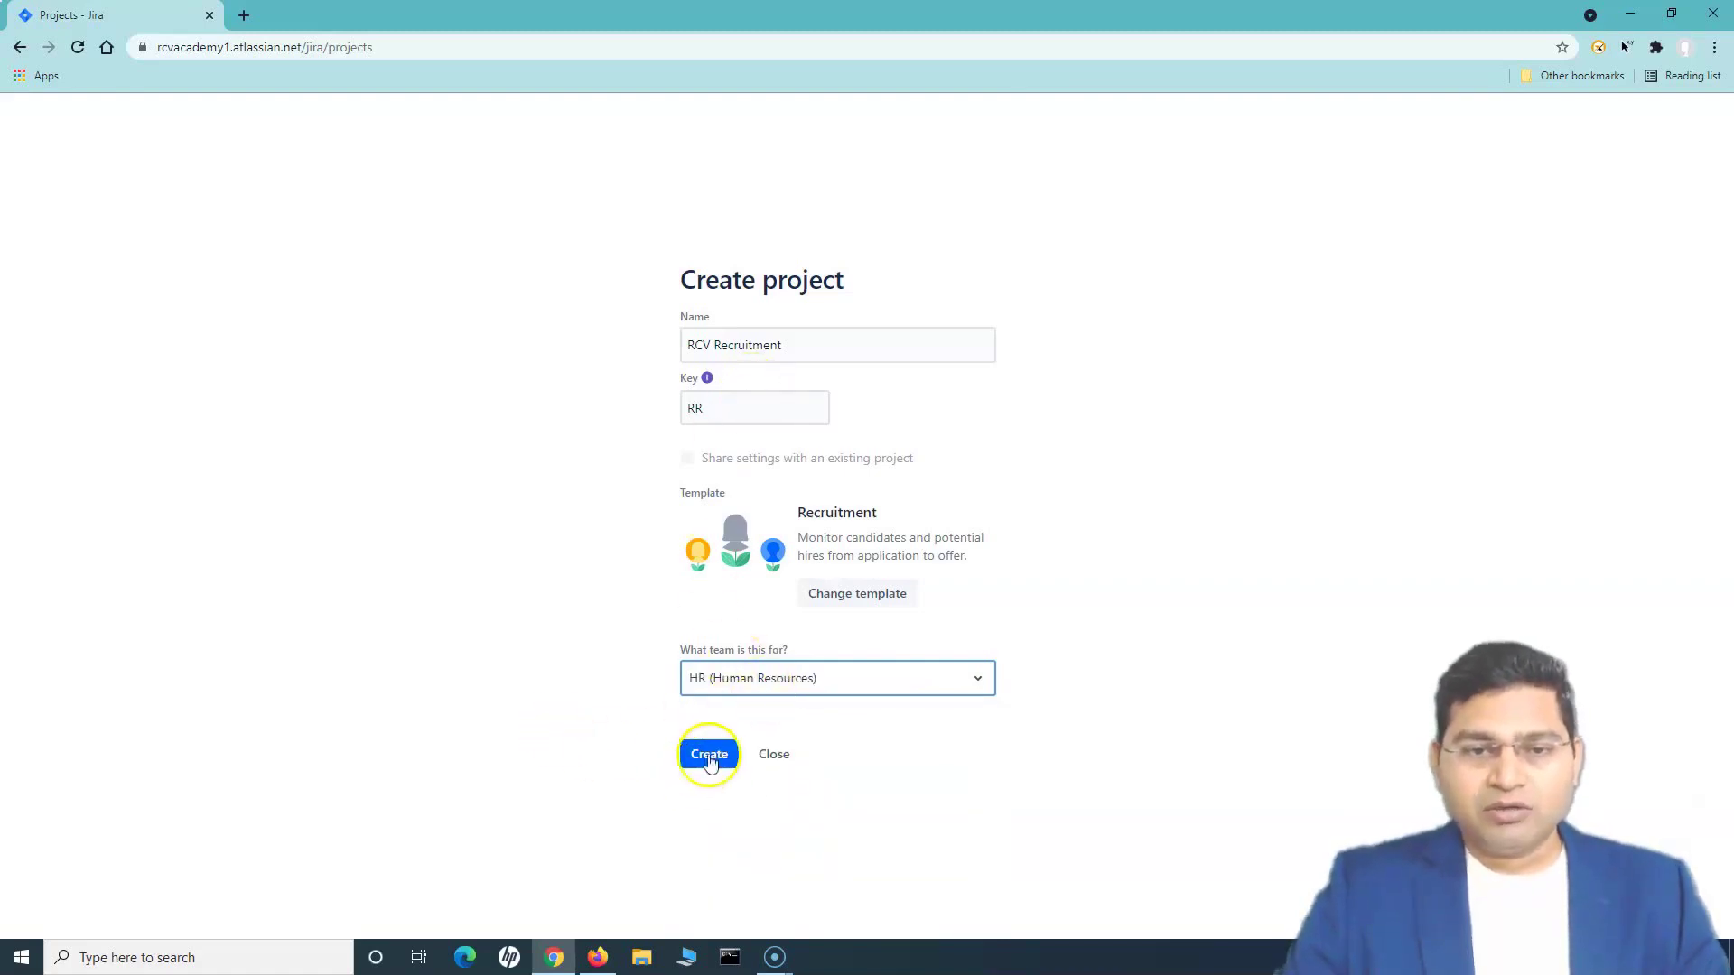